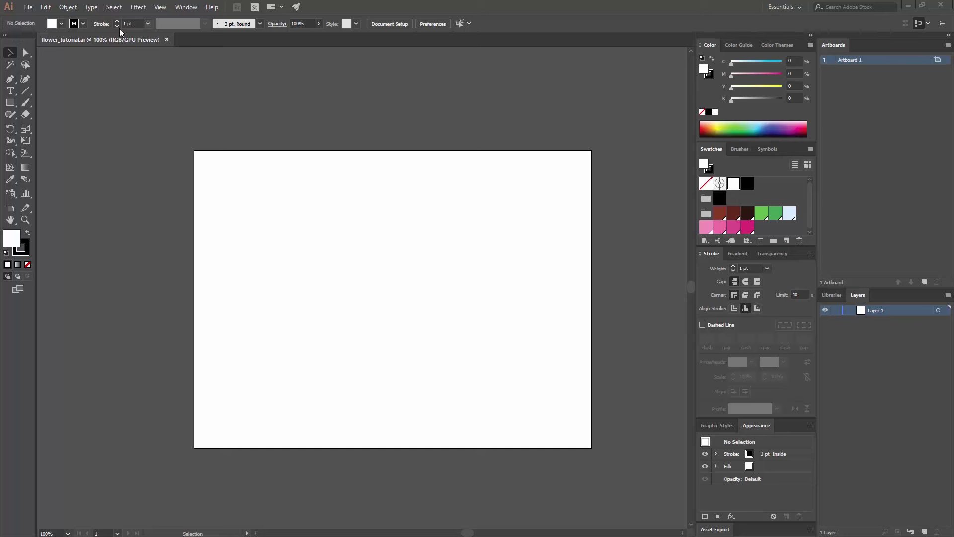
Look over the File menu and new-document settings, then dismiss them without creating a document
left_click(28, 7)
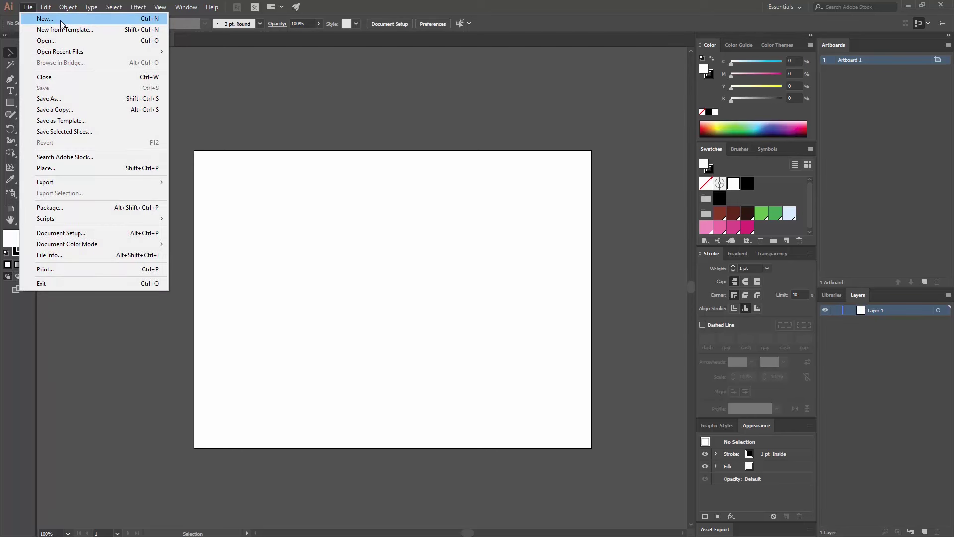
key("Escape")
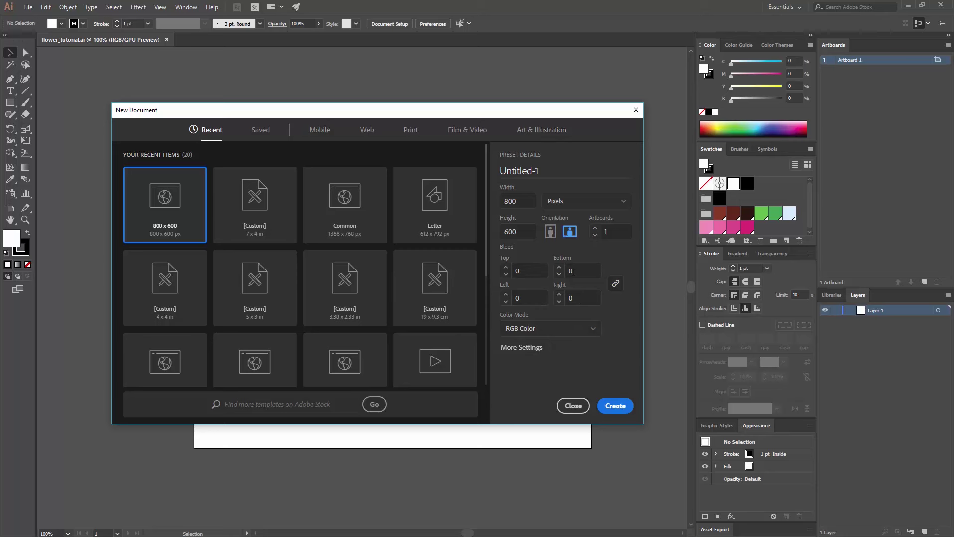
left_click(571, 405)
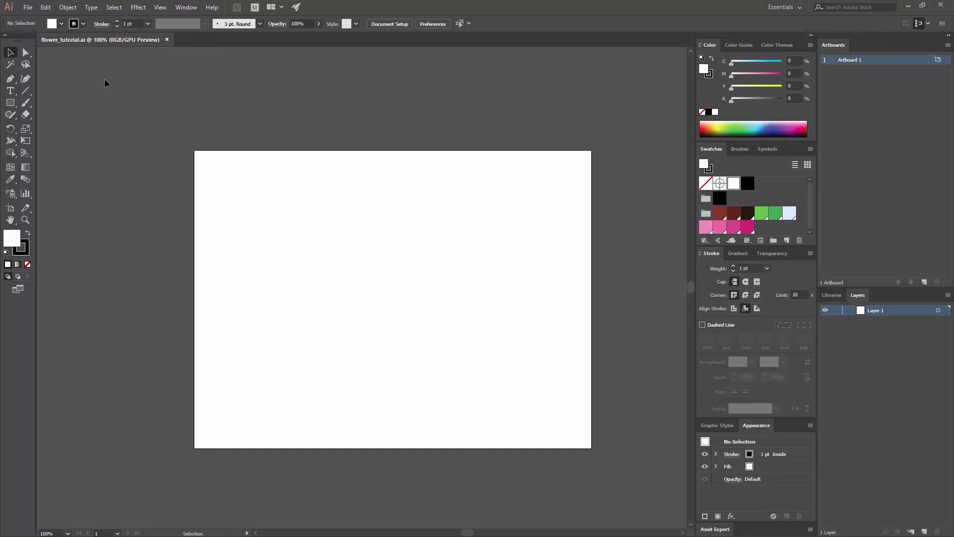
Tear off the Rectangle tool flyout as a floating shape panel beside the artboard
left_click(11, 103)
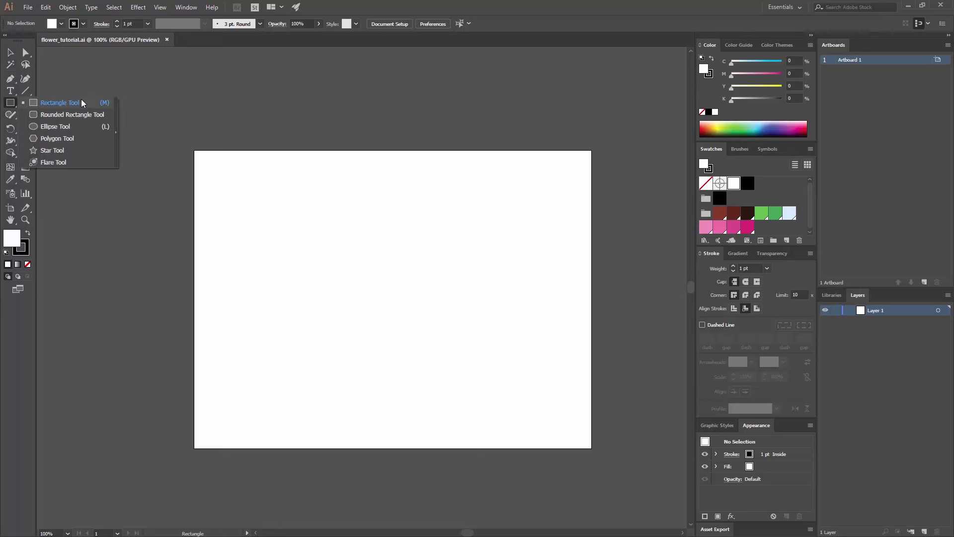
left_click(115, 133)
left_click_drag(63, 109, 243, 119)
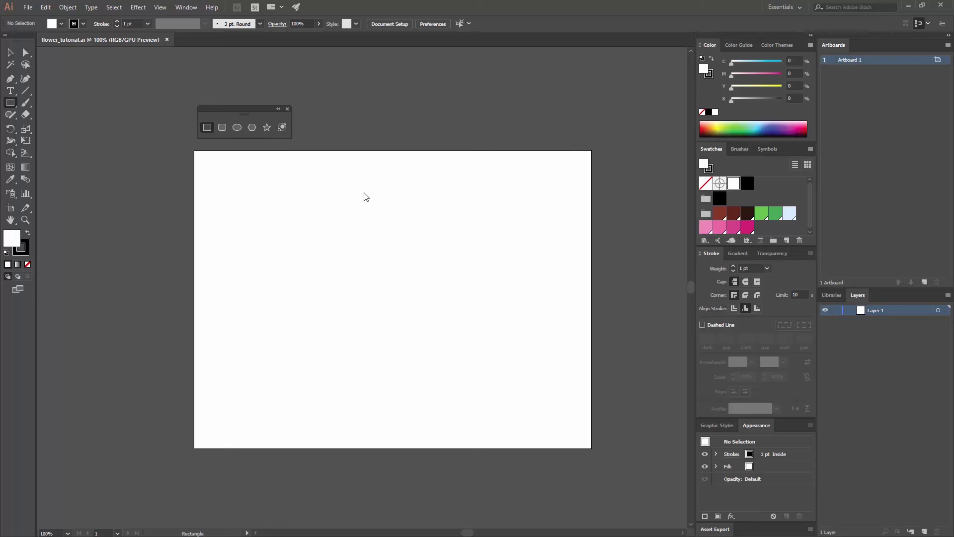
Create a 67 × 120 px rectangle near the artboard's upper left
left_click(324, 162)
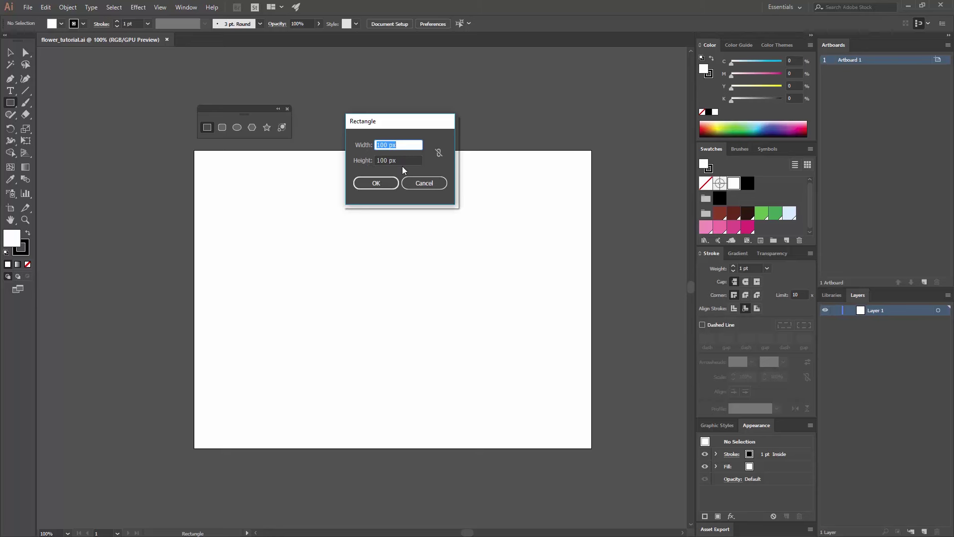
type("67")
key("Tab")
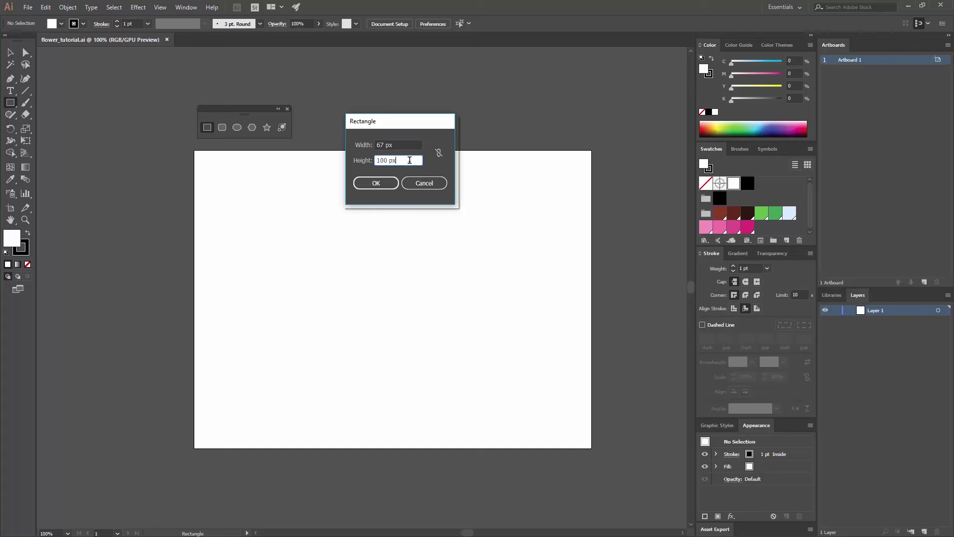
type("120")
left_click(375, 183)
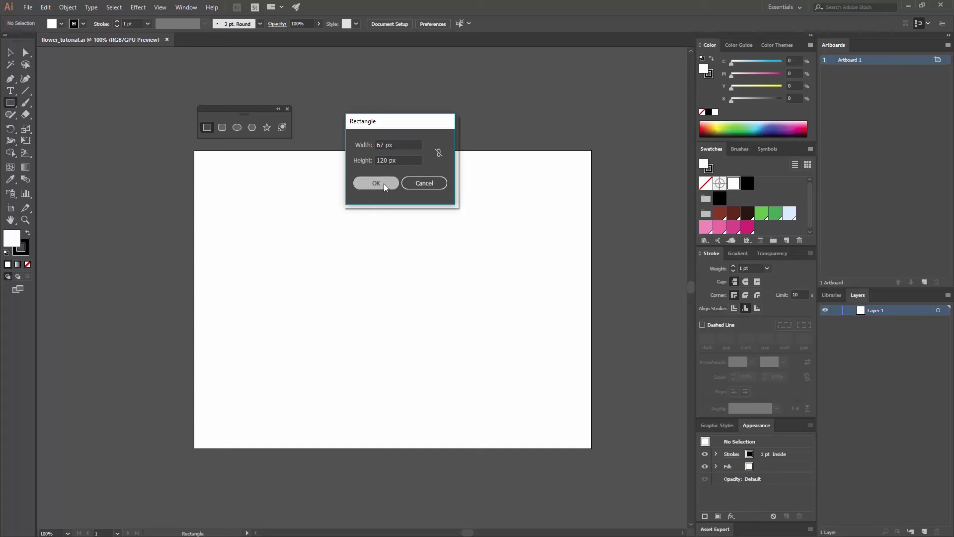
left_click(10, 52)
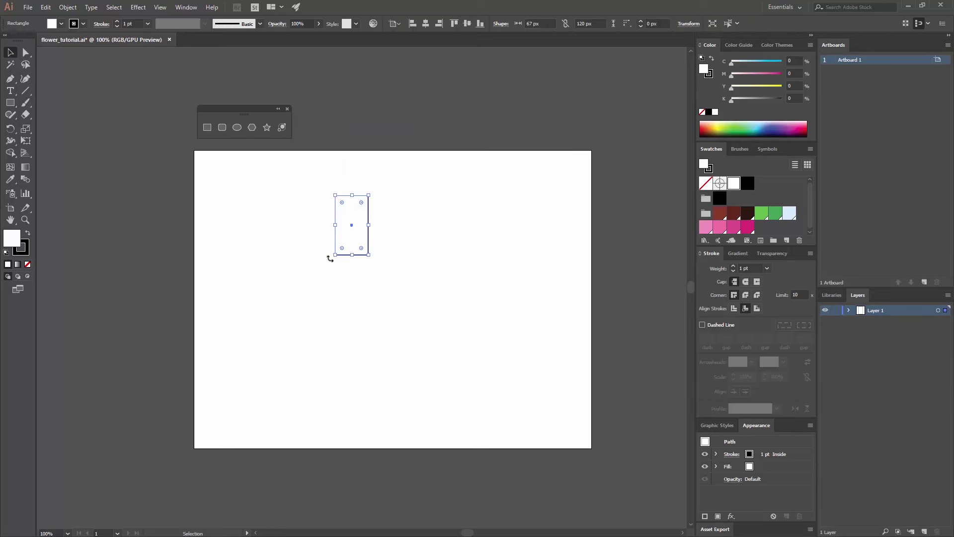
Select the rectangle's top-right and bottom-left anchors and round them with a 60 px corner radius
left_click(405, 204)
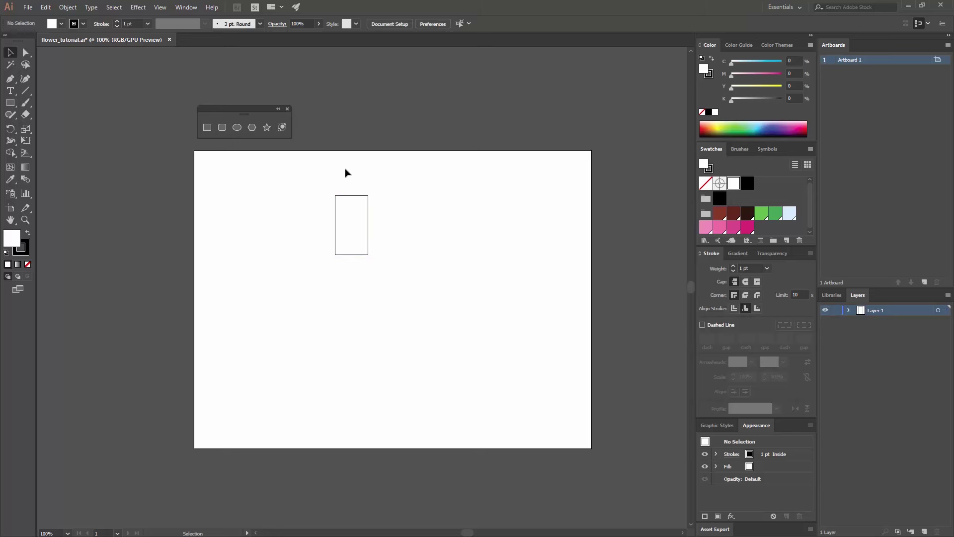
left_click(27, 53)
left_click_drag(378, 207, 355, 180)
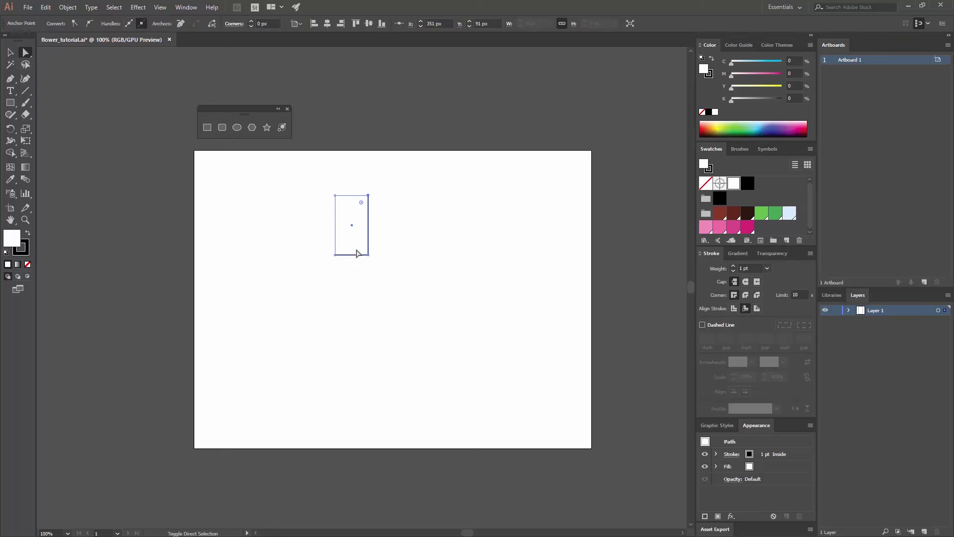
left_click_drag(348, 273, 316, 249)
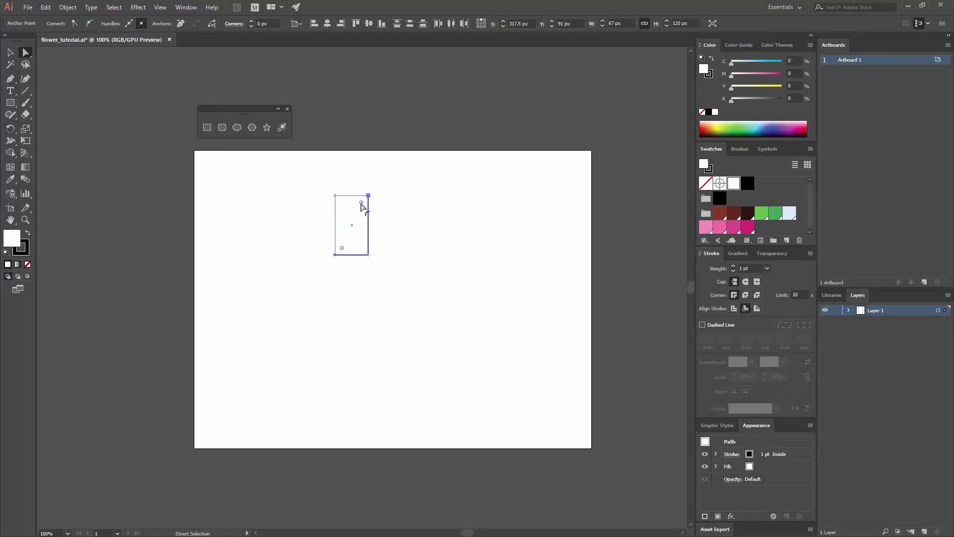
left_click(265, 23)
type("60")
key("Return")
left_click(10, 52)
left_click(330, 204)
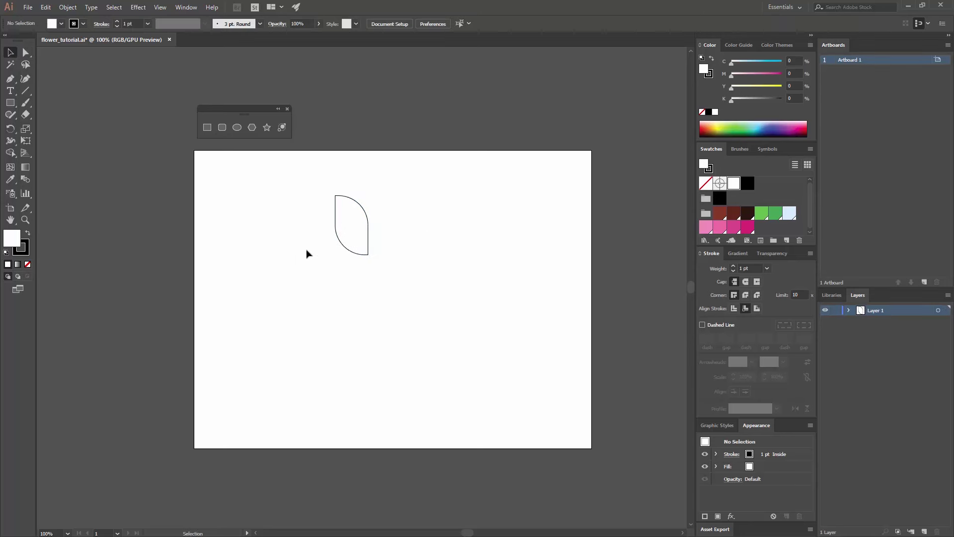
key("ctrl+a")
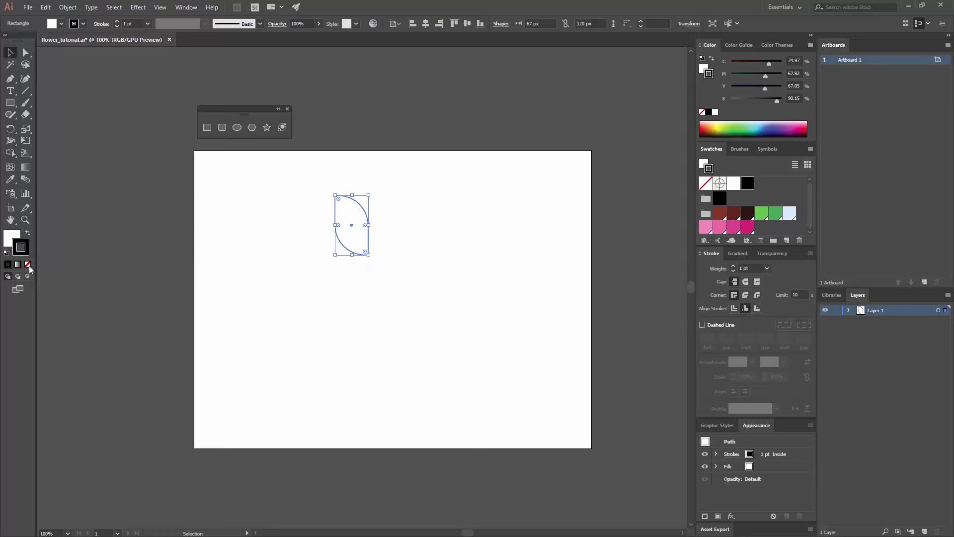
Remove the petal's stroke and fill it with light pink (R 243, G 144, B 188)
left_click(28, 264)
left_click(13, 240)
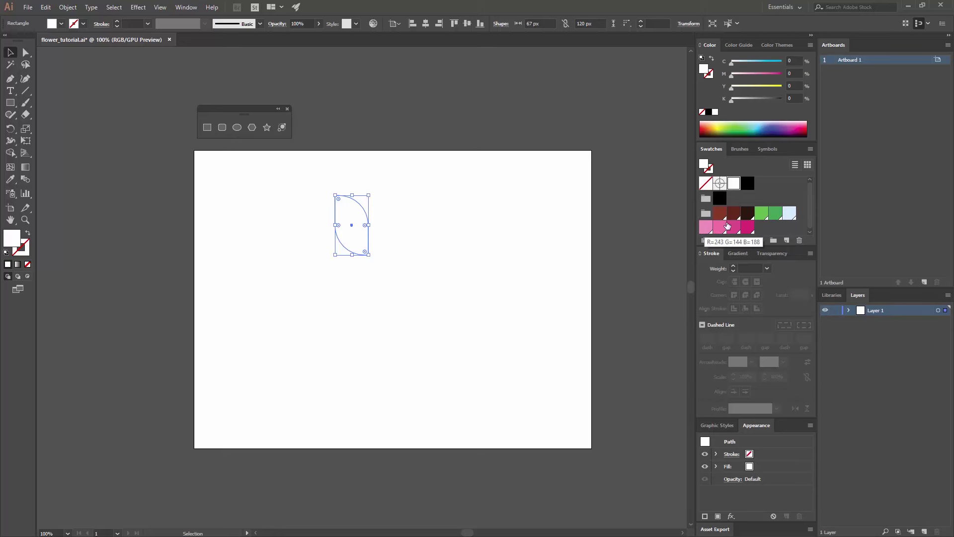
left_click(705, 227)
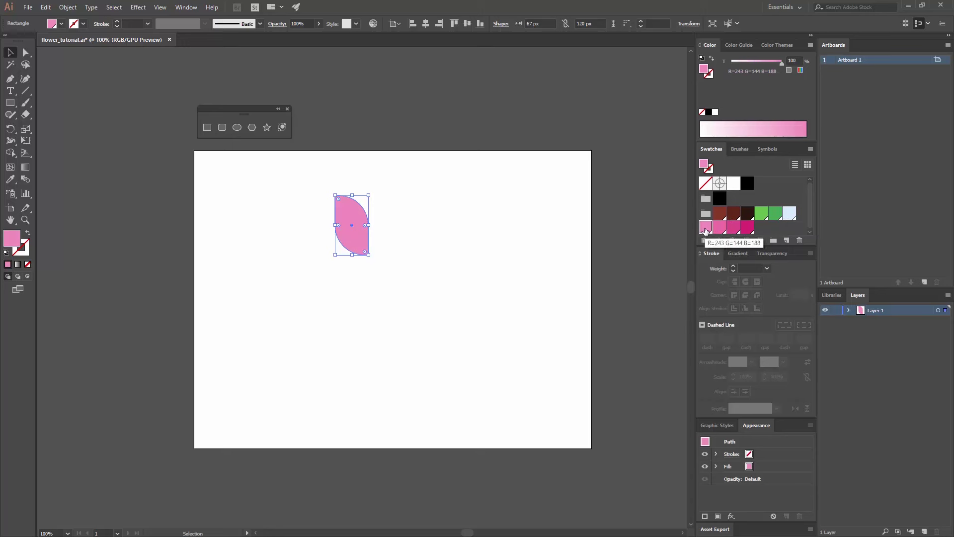
left_click(560, 245)
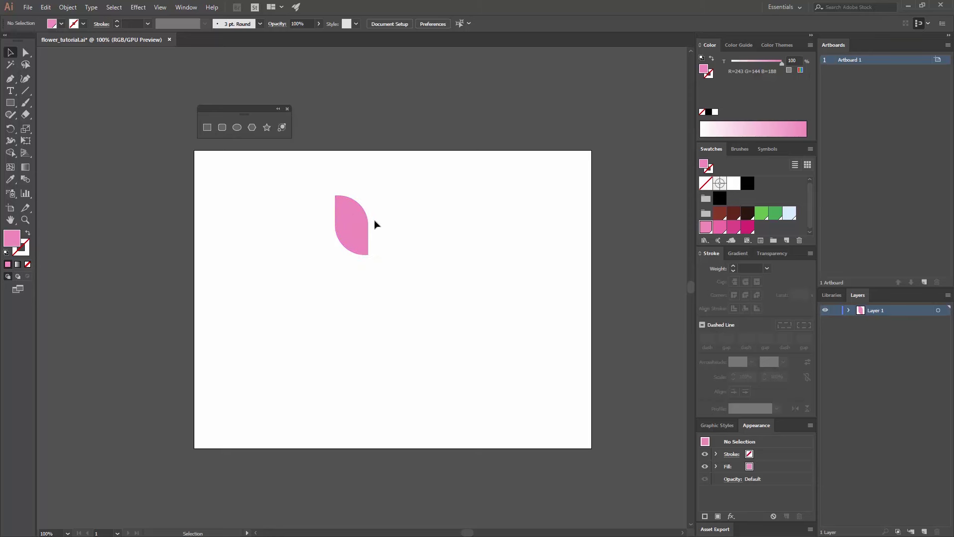
left_click(352, 223)
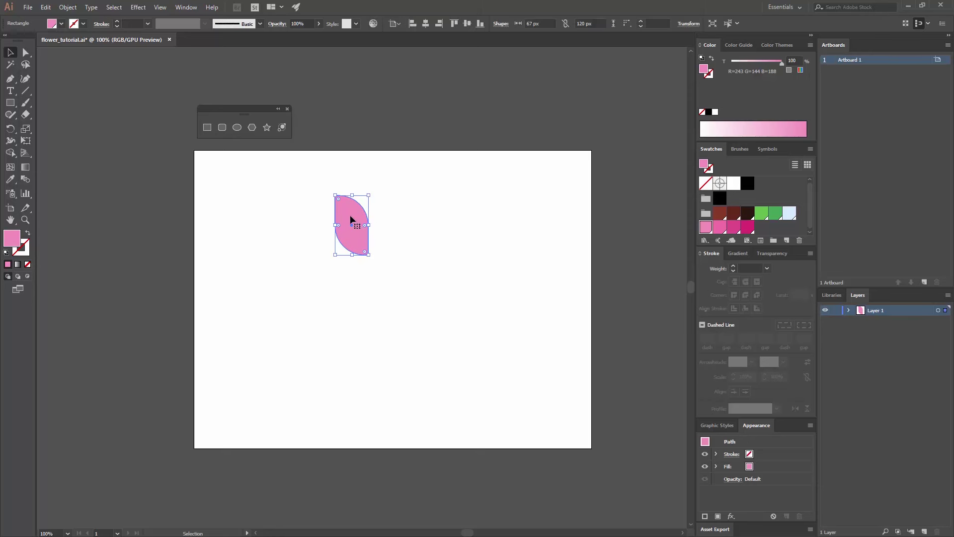
Reflect a vertical copy of the petal and move the copy 55 px to the right
right_click(350, 219)
mouse_move(408, 360)
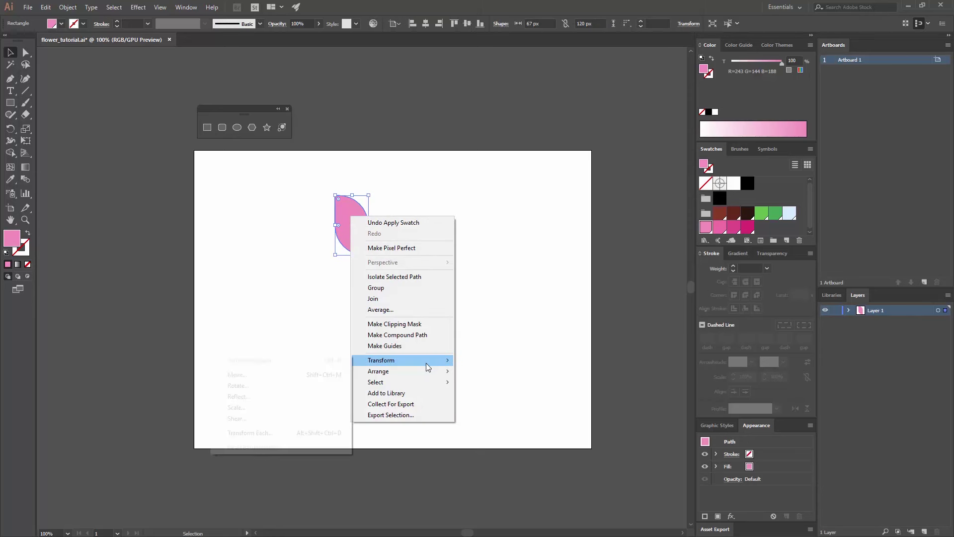
left_click(261, 397)
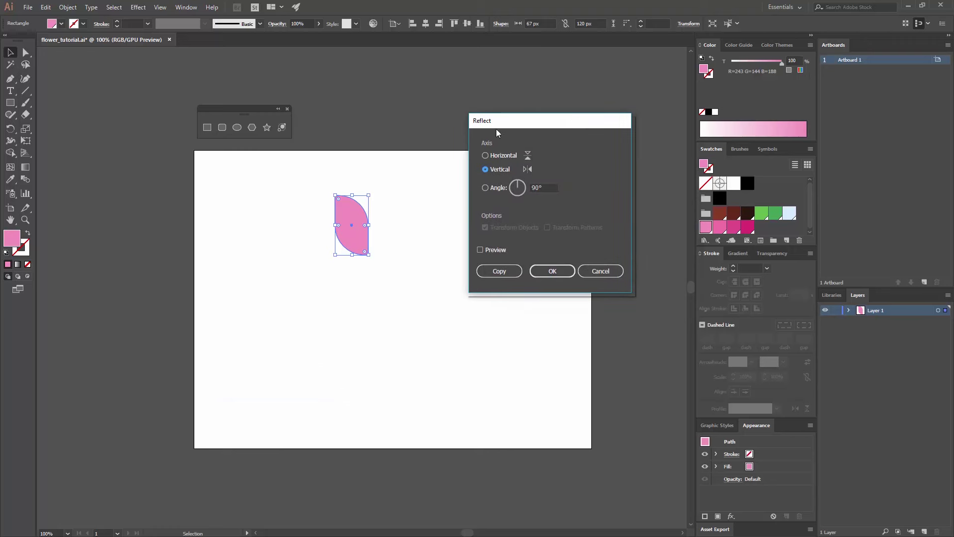
left_click(493, 250)
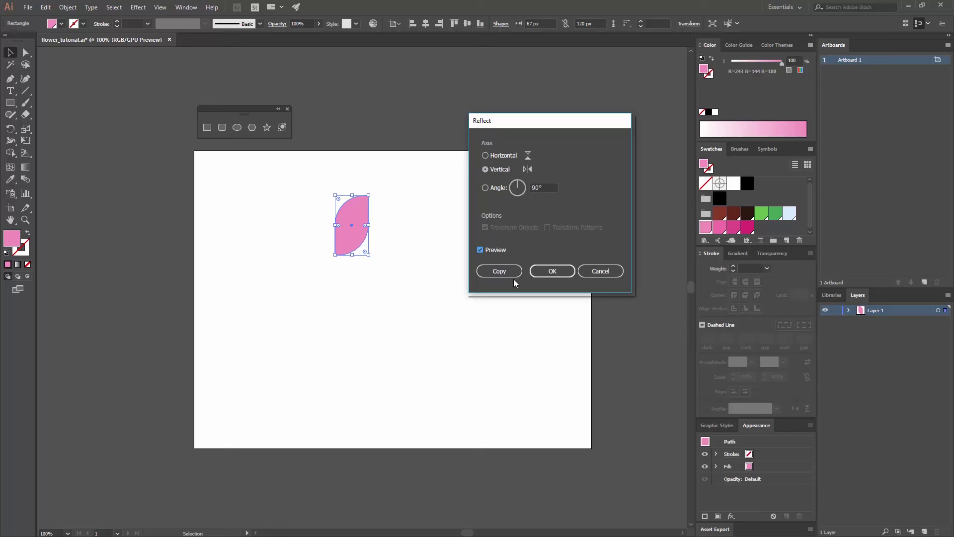
left_click(500, 271)
left_click(455, 279)
left_click_drag(382, 237, 413, 230)
left_click(469, 238)
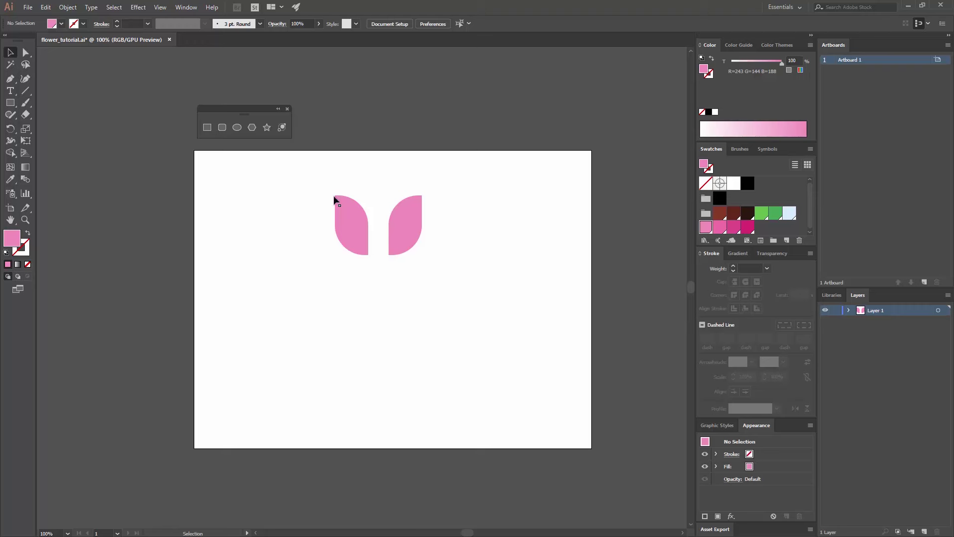
Distribute the two petals with 0 px horizontal spacing, using the left petal as key object
left_click(186, 7)
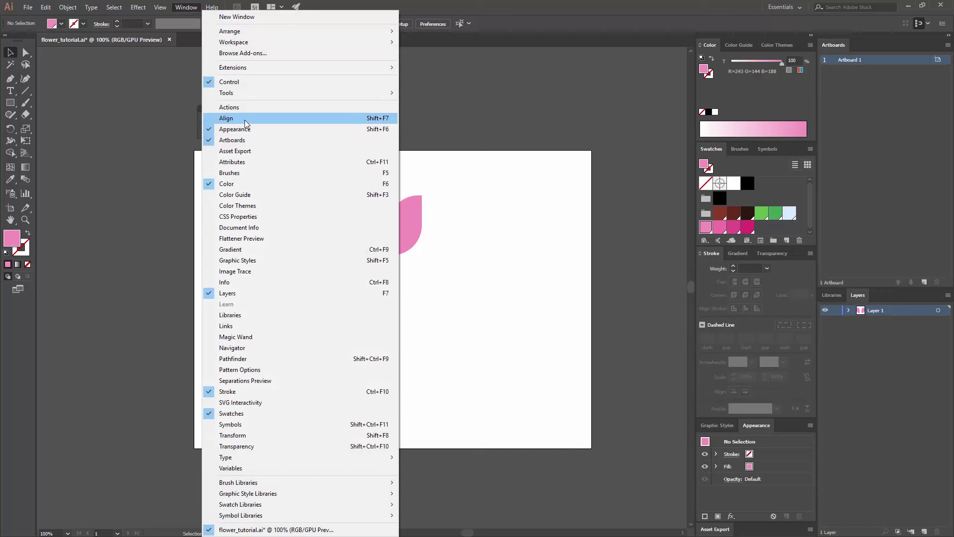
left_click(244, 120)
left_click_drag(631, 182, 578, 135)
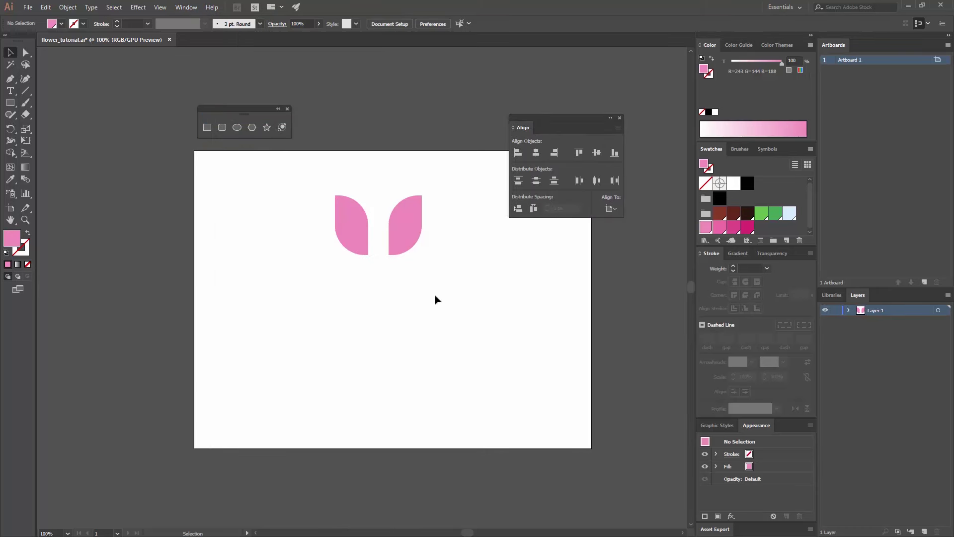
left_click_drag(465, 287, 290, 174)
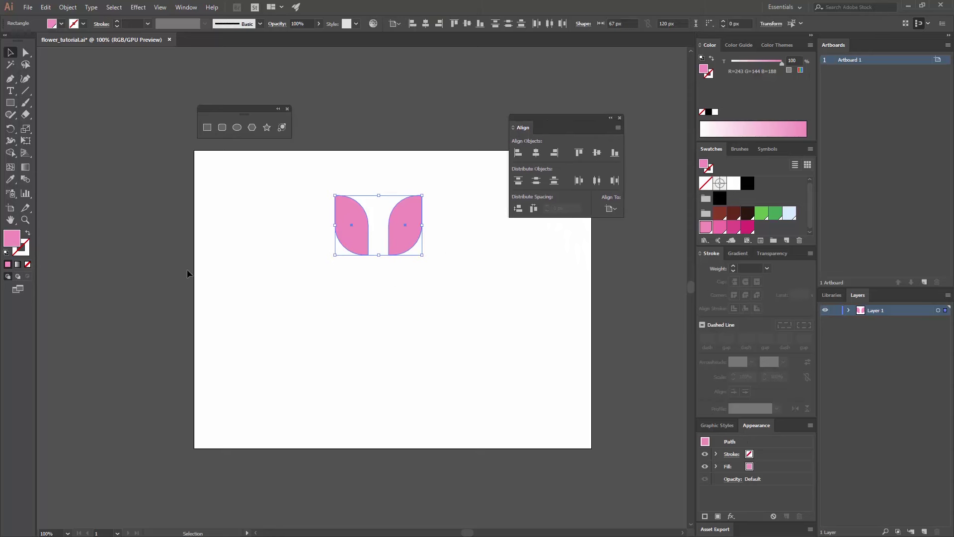
left_click(346, 211)
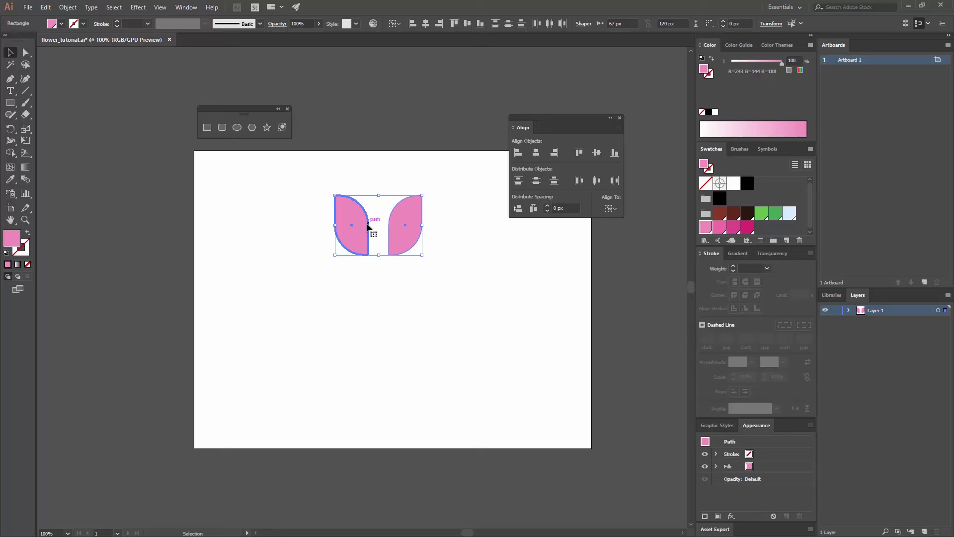
left_click(533, 208)
Fill the right petal with the darker pink swatch
left_click(506, 265)
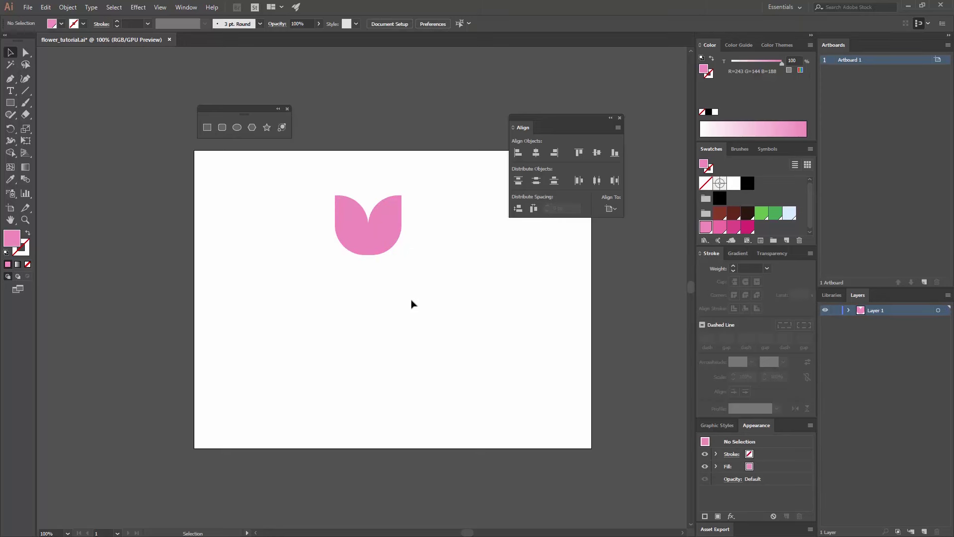
left_click(387, 217)
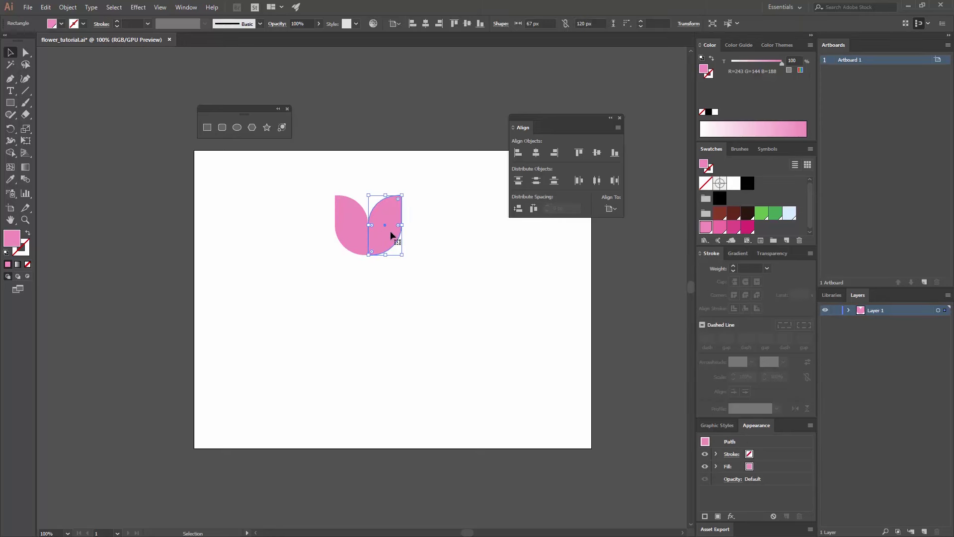
left_click(721, 228)
left_click(485, 314)
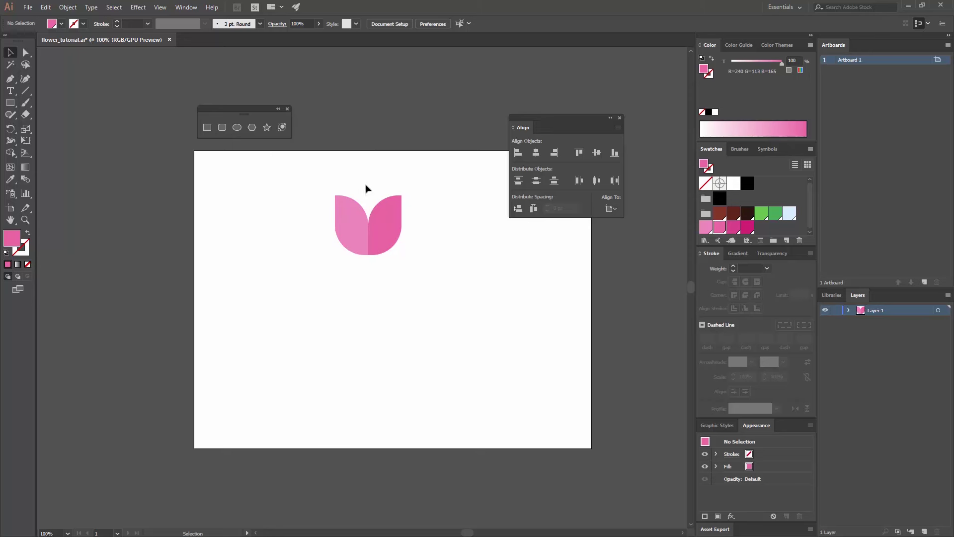
Draw a 60 × 100 px rectangle filled with darker pink
left_click(207, 128)
left_click(349, 178)
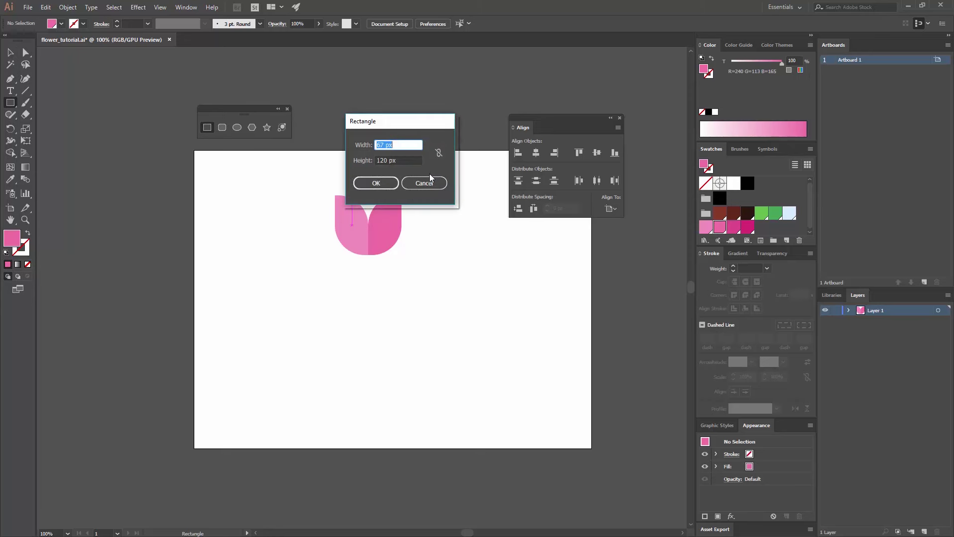
type("60")
key("Tab")
type("1")
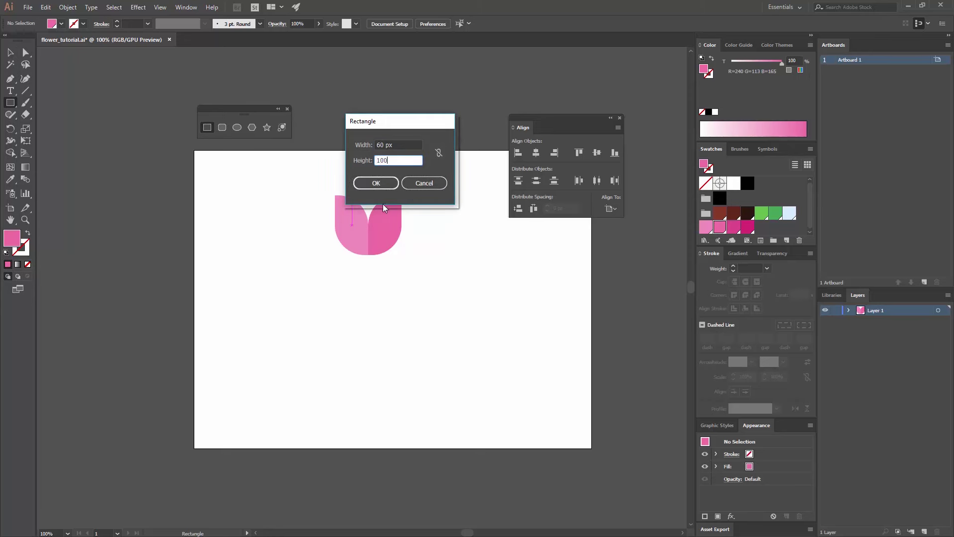
left_click(378, 183)
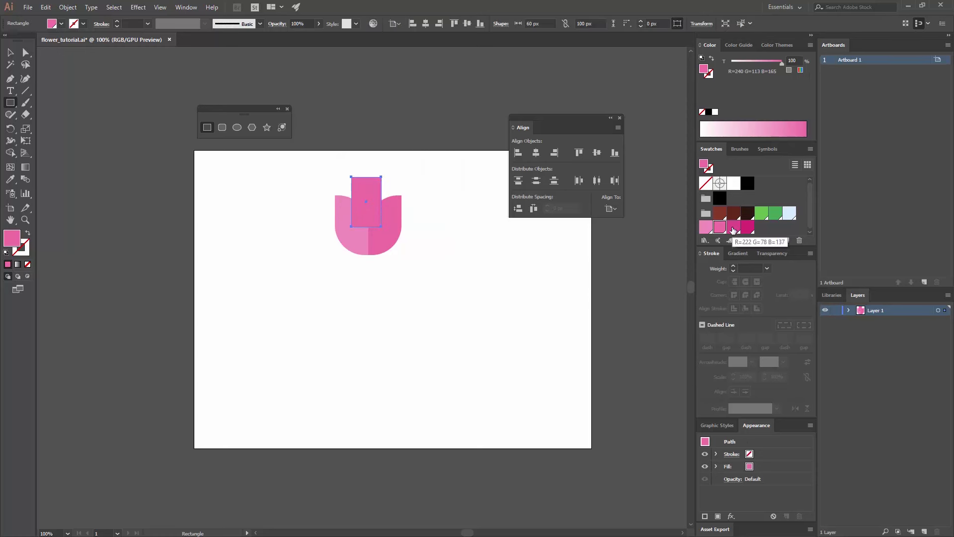
left_click(733, 228)
left_click(10, 53)
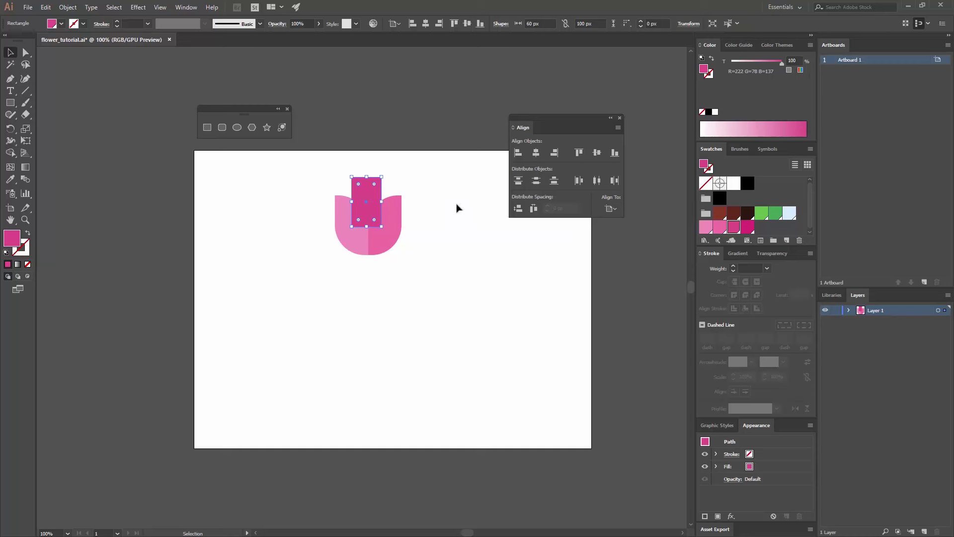
Nudge the rectangle's top-right and top-left anchors inward to taper it
left_click(26, 54)
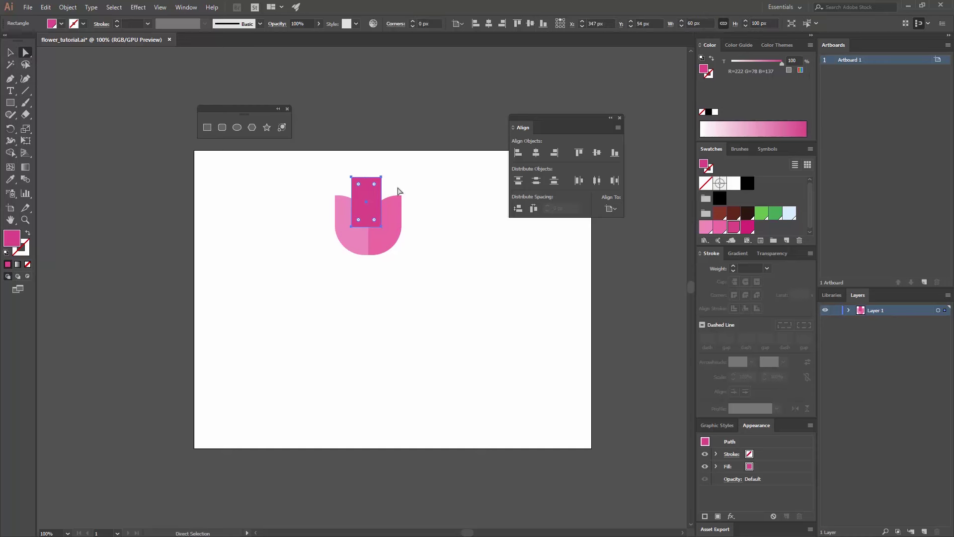
left_click(381, 177)
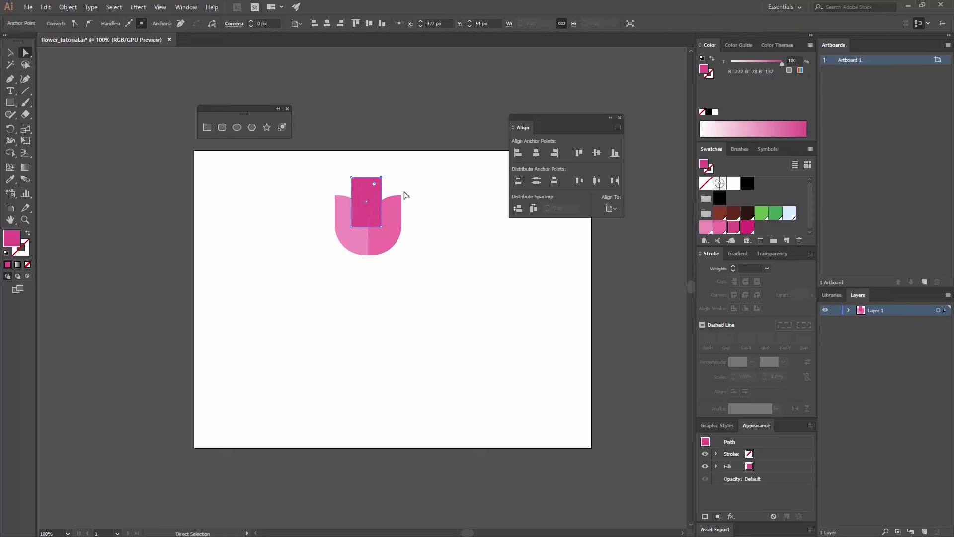
key("shift+Left")
key("ctrl")
key("shift+Right")
Round both top corners of the tapered petal to 22.1 px
left_click_drag(337, 173, 381, 182)
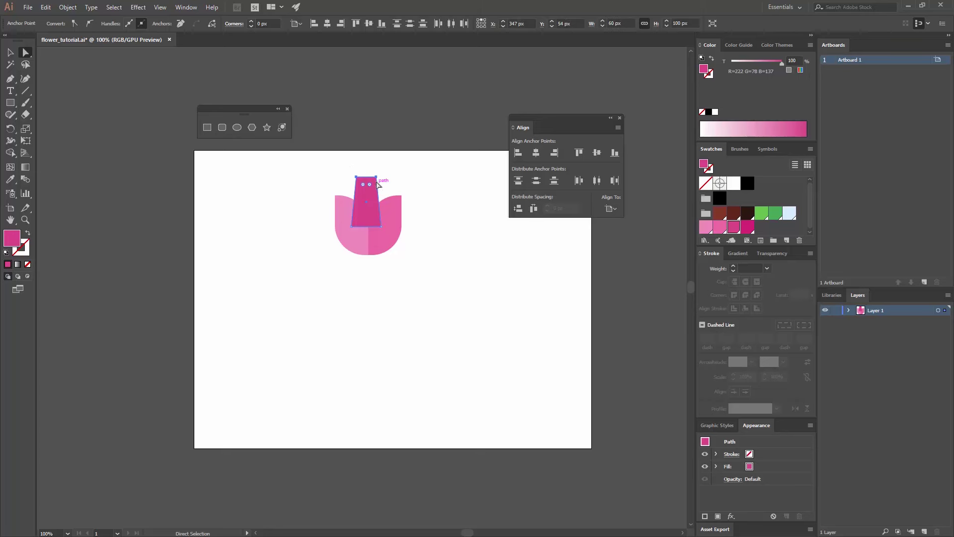
left_click_drag(370, 184, 361, 198)
left_click(12, 53)
left_click(429, 170)
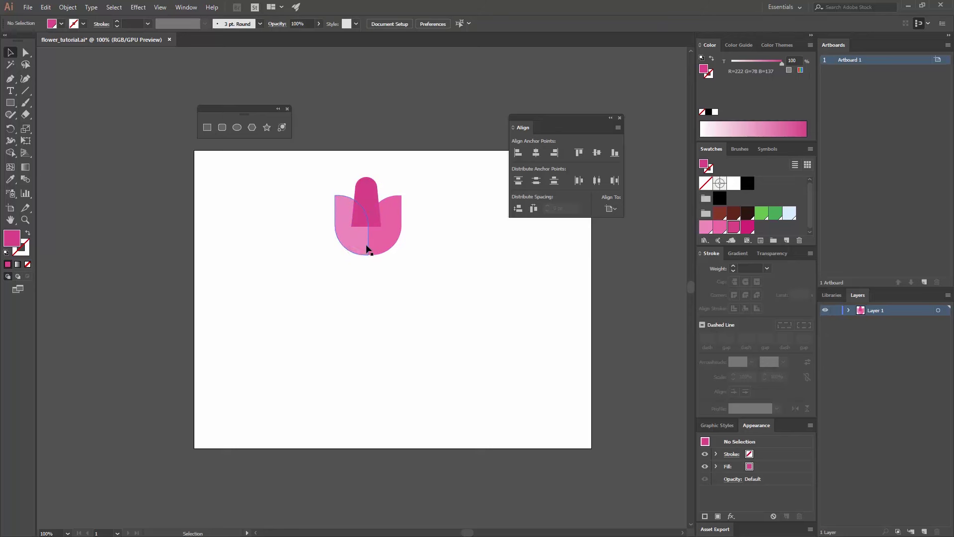
left_click_drag(417, 265, 347, 249)
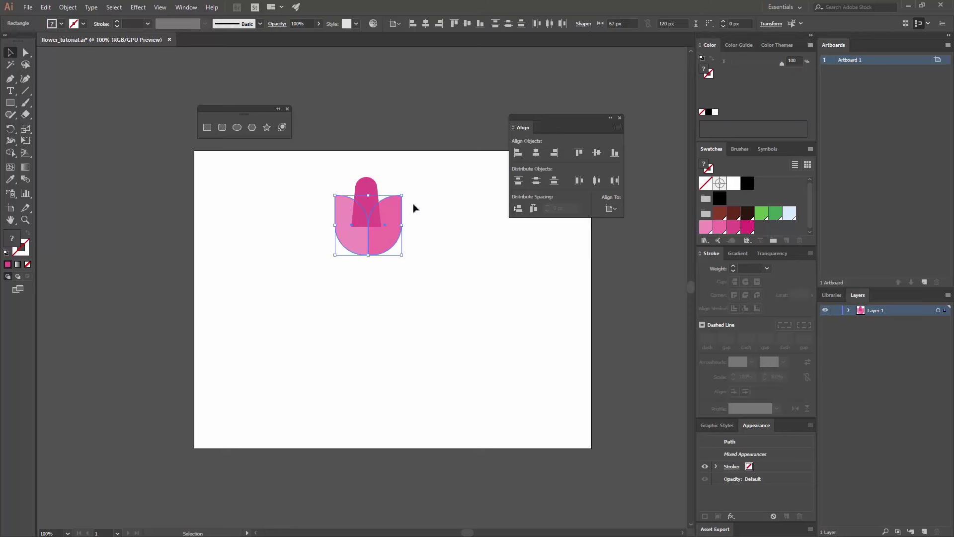
Group the side petals and centre the centre petal on them as key object
key("ctrl+g")
left_click(65, 8)
key("Escape")
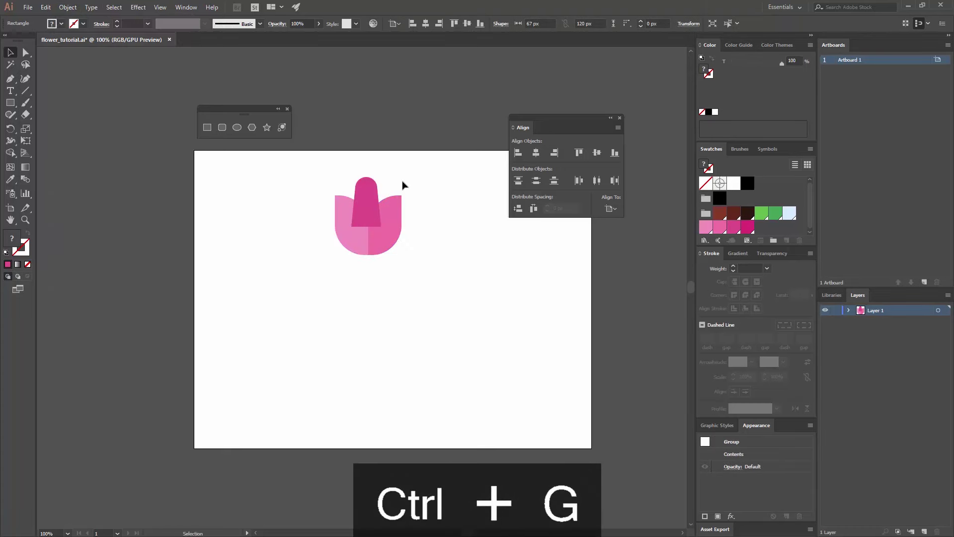
left_click(367, 206, "shift")
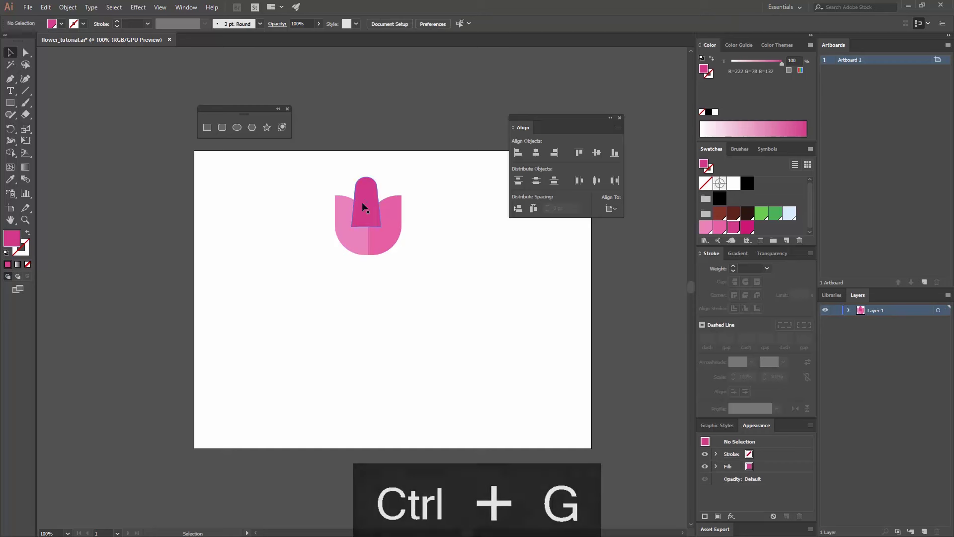
left_click(392, 249)
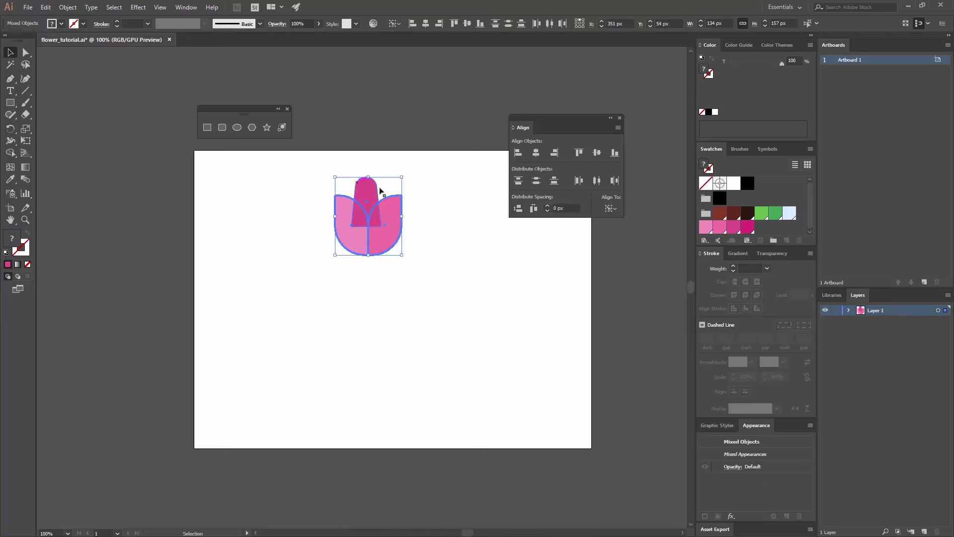
left_click(537, 153)
Send the centre petal to back and lower it about 29 px behind the side petals
left_click(442, 253)
left_click(372, 198)
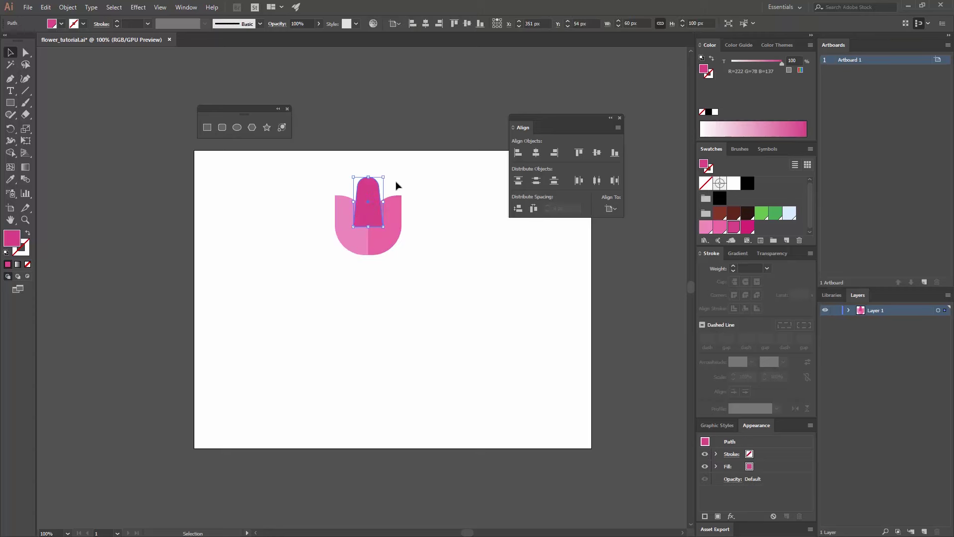
right_click(370, 193)
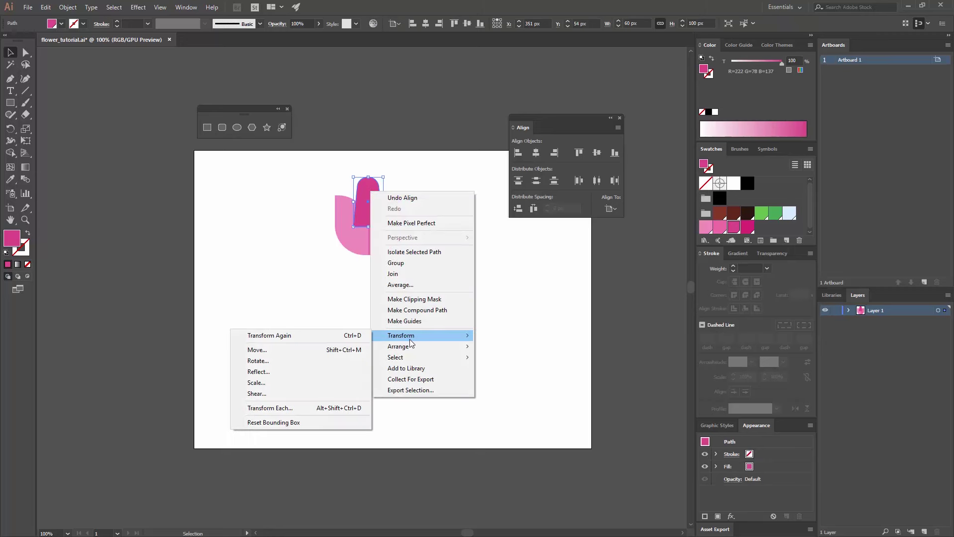
mouse_move(409, 348)
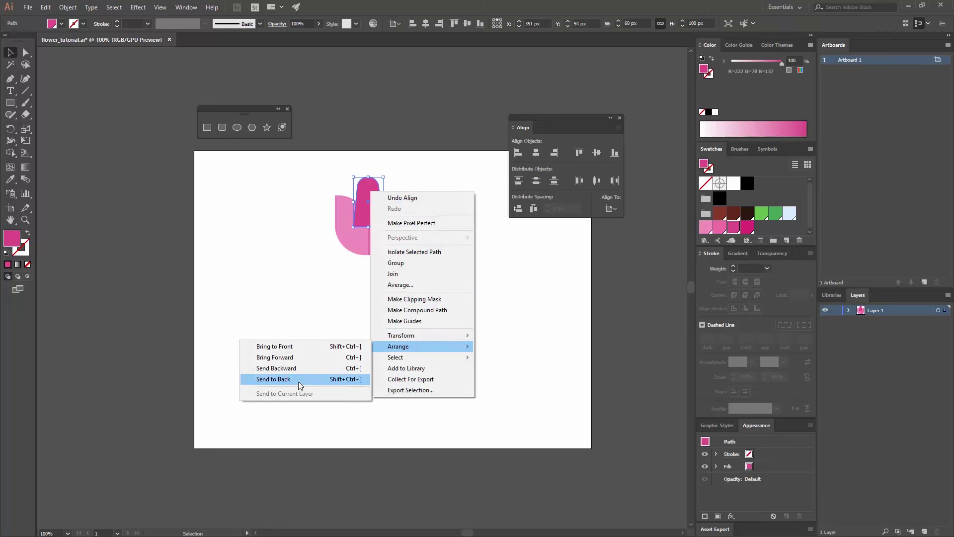
left_click(298, 380)
left_click(441, 290)
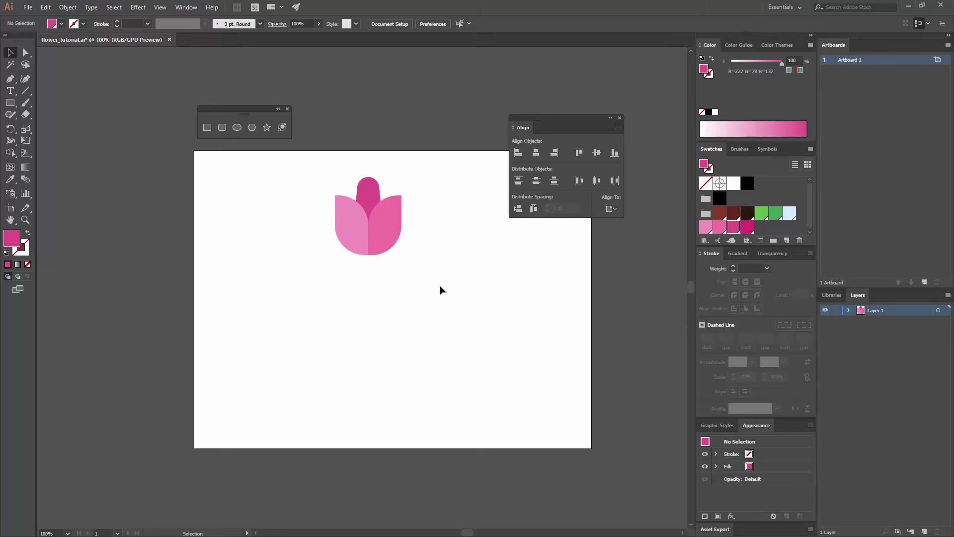
left_click_drag(371, 186, 372, 205)
left_click(435, 214)
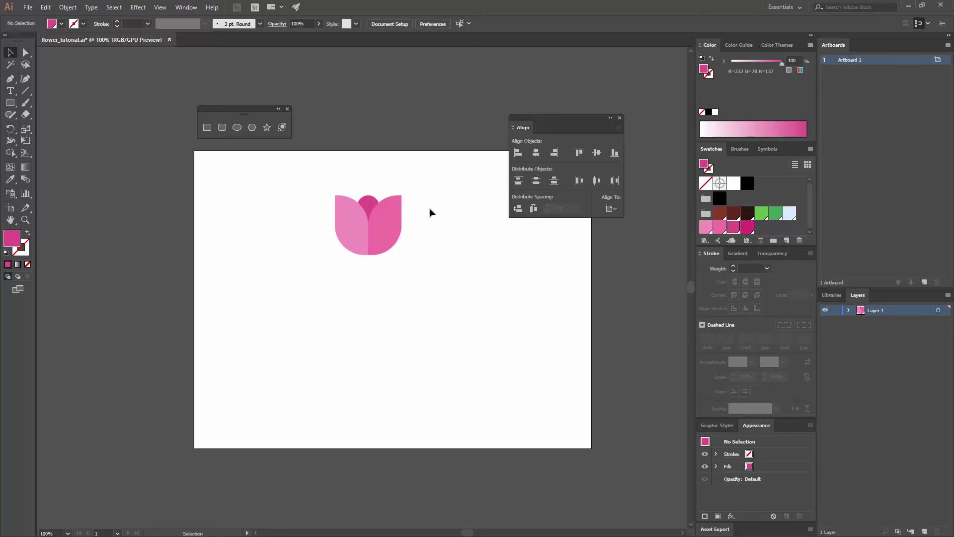
left_click_drag(370, 202, 370, 198)
left_click(442, 224)
Group all tulip petals and centre the group horizontally on the artboard
left_click_drag(420, 270, 291, 181)
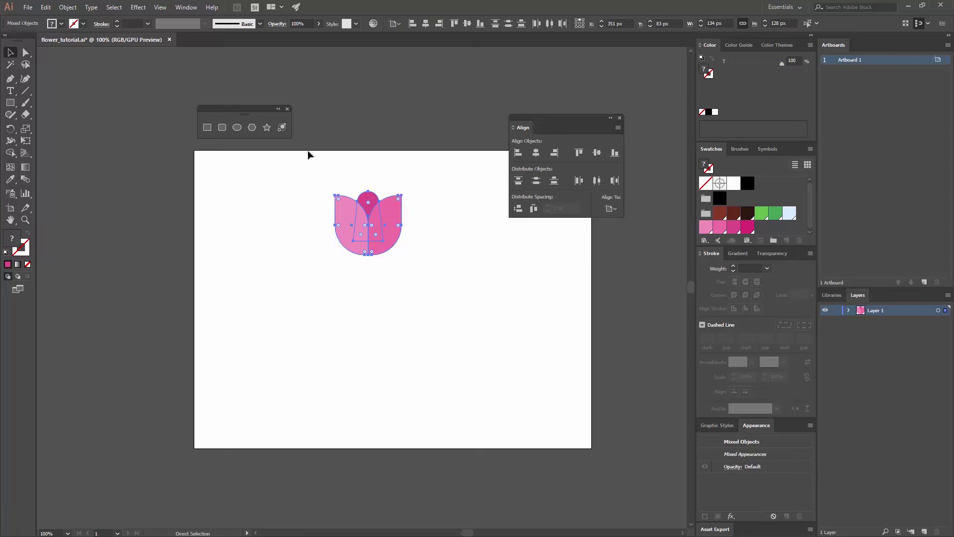
key("ctrl+g")
left_click(422, 243)
scroll(388, 256, "right", 3)
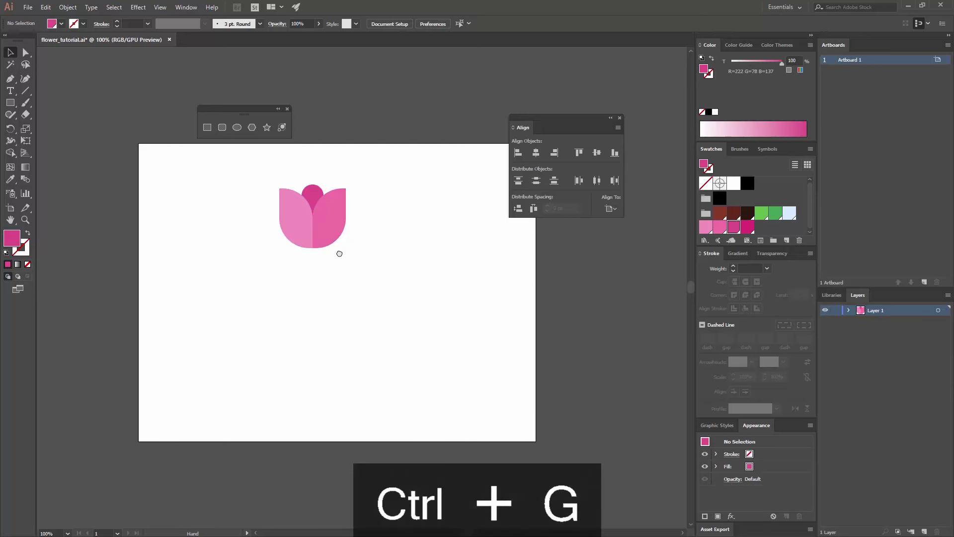
left_click(328, 224)
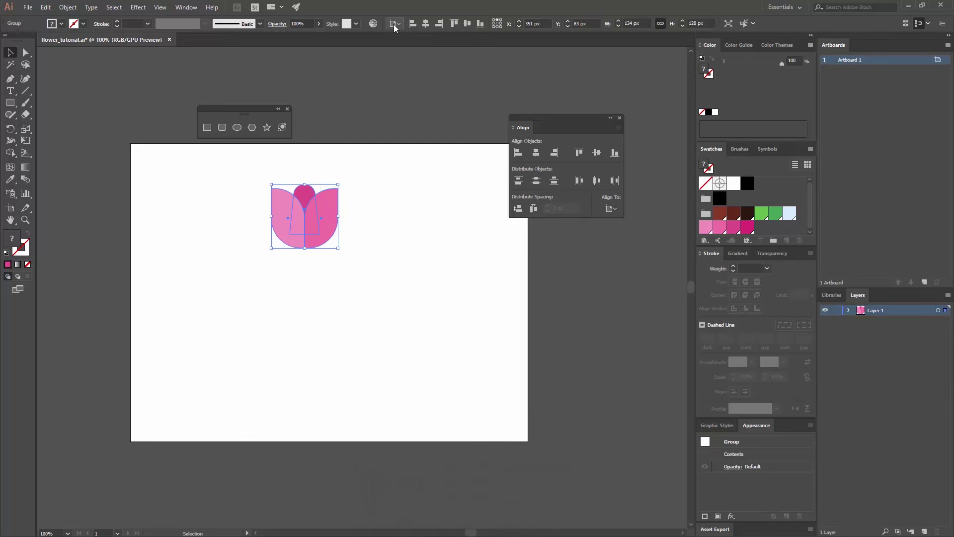
left_click(616, 209)
left_click(641, 242)
left_click(536, 152)
left_click(418, 249)
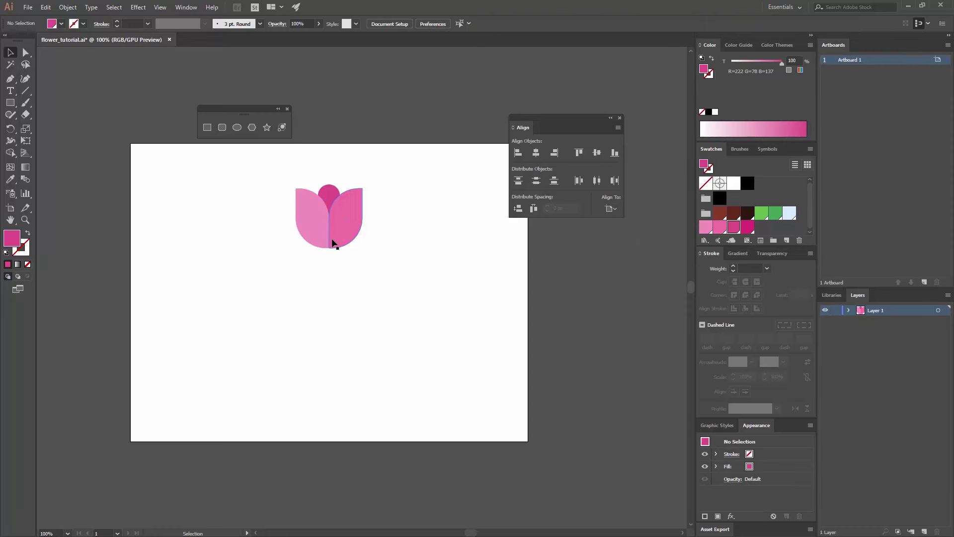
Zoom in and frame the view on the tulip head
key("ctrl+equal")
key("ctrl+minus")
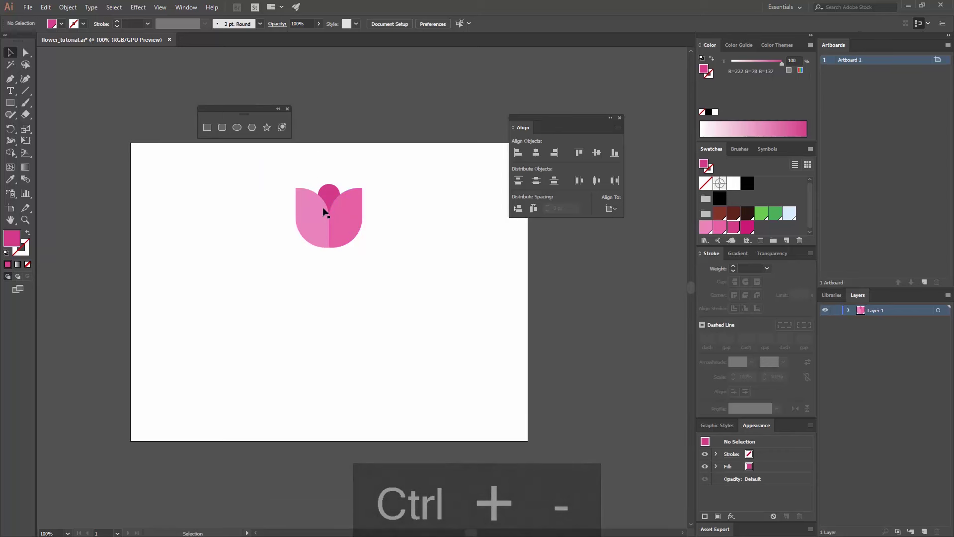
key("ctrl+equal")
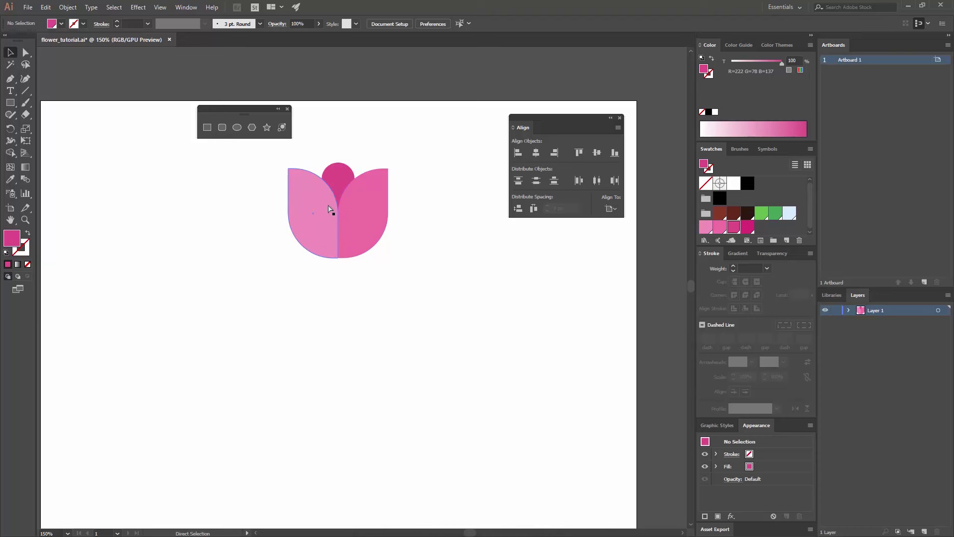
key("ctrl+equal")
key("ctrl+equal")
key("ctrl+equal")
key("ctrl+minus")
key("ctrl+minus")
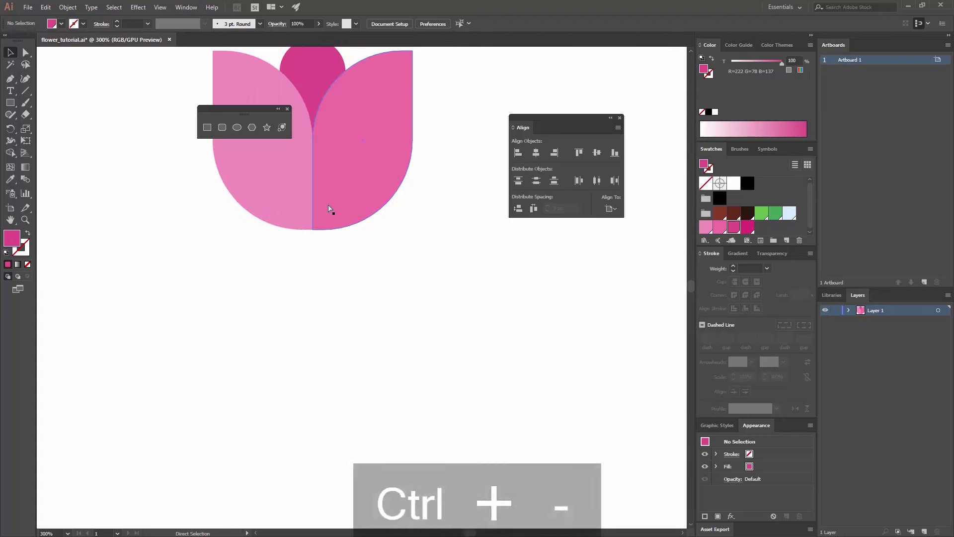
key("ctrl+minus")
key("ctrl+minus")
key("ctrl+minus")
key("ctrl+equal")
key("ctrl+equal")
key("ctrl+equal")
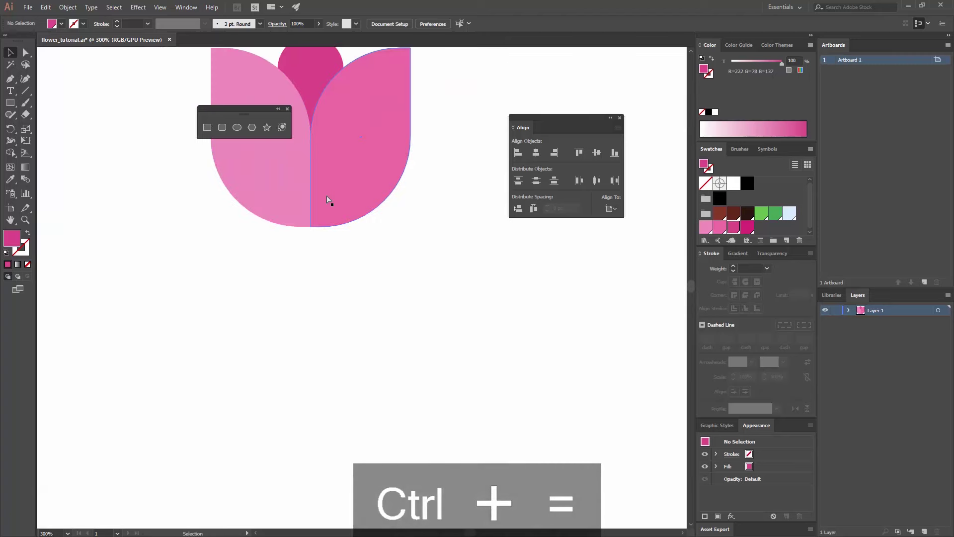
left_click_drag(337, 194, 404, 245)
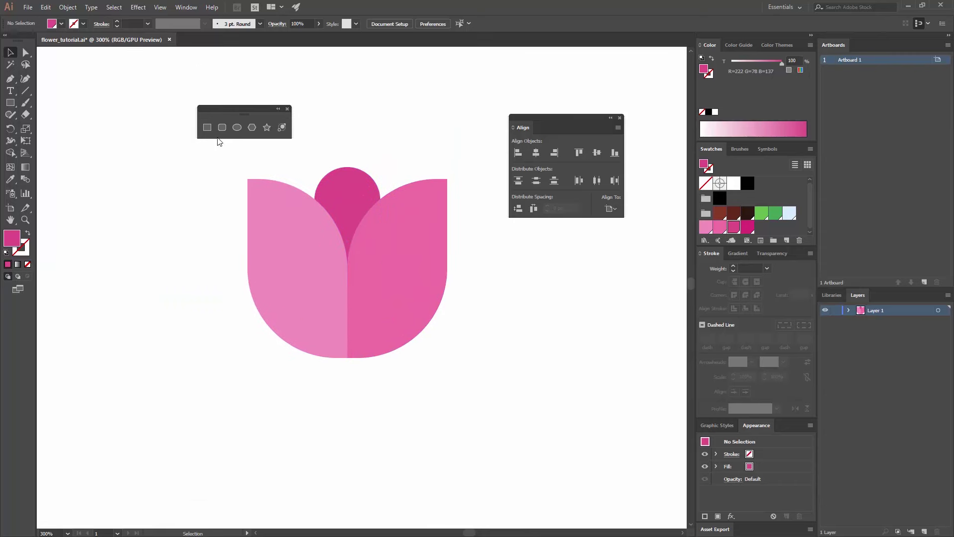
Draw a 9 × 11 px dark brown ellipse as the left eye
left_click(237, 128)
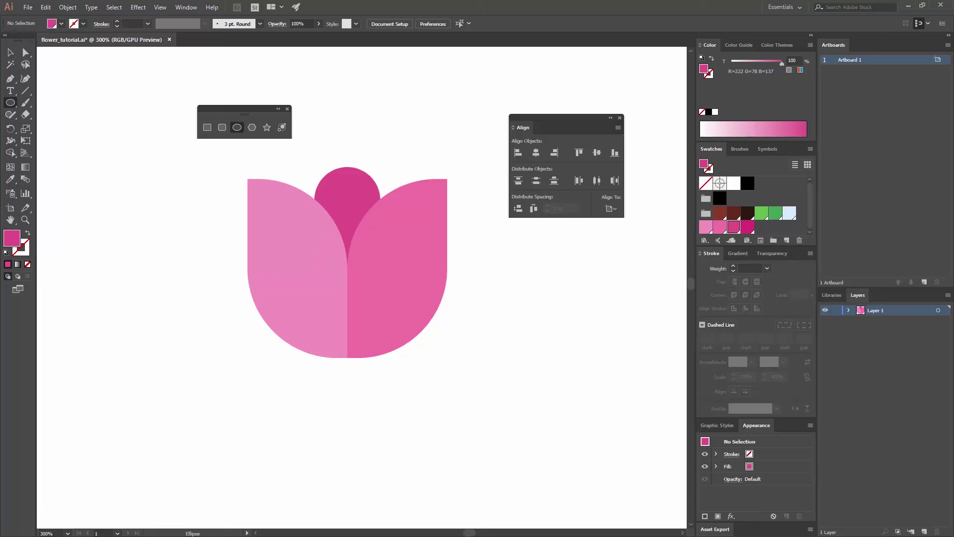
left_click(339, 85)
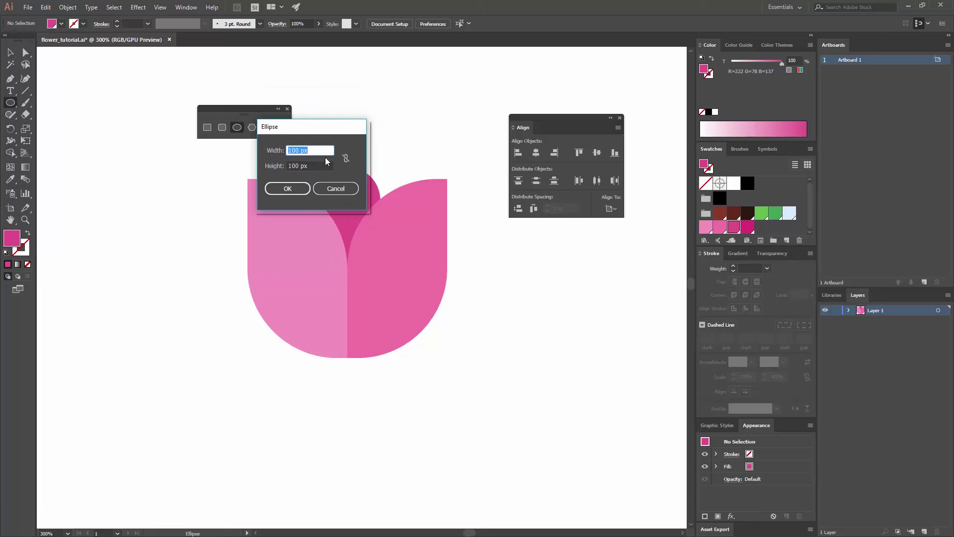
key("Tab")
type("11")
left_click(288, 188)
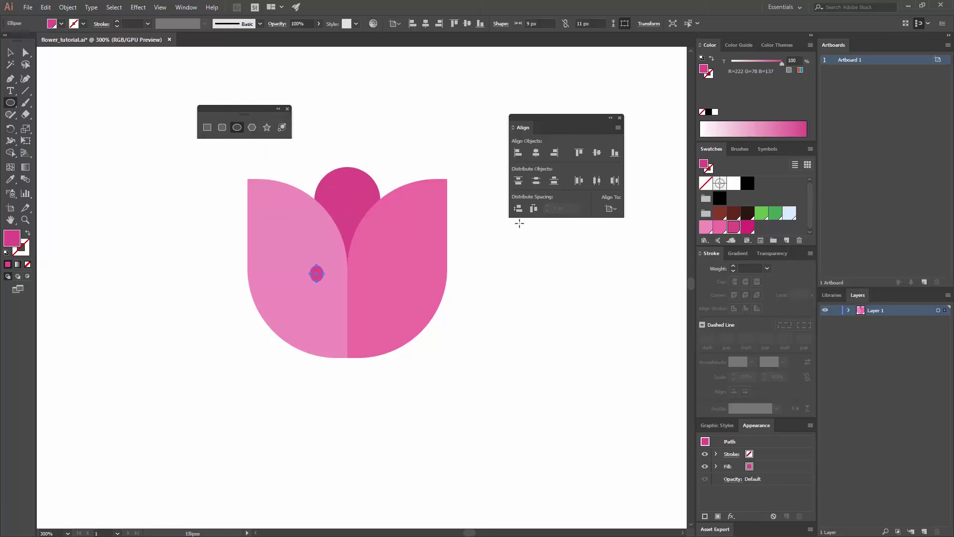
left_click(748, 212)
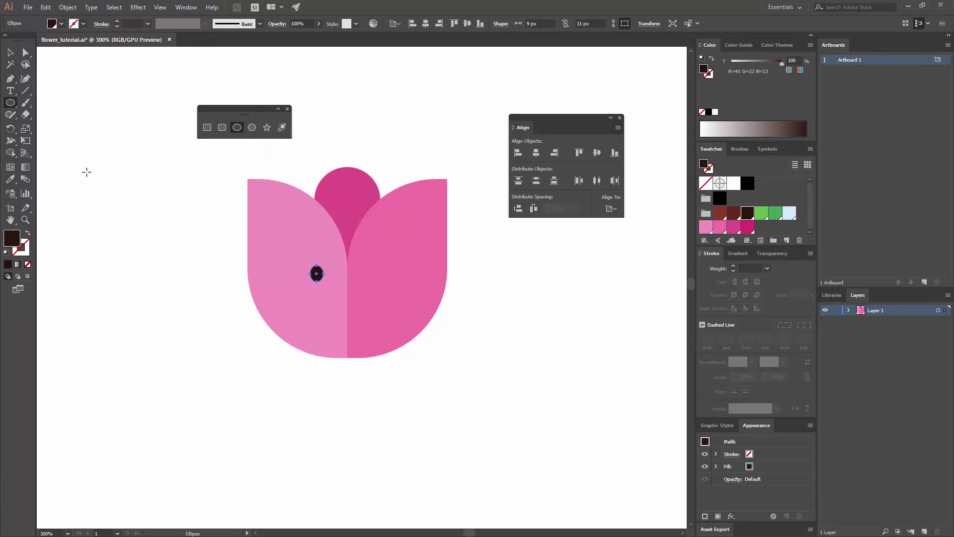
left_click(8, 53)
left_click(185, 283)
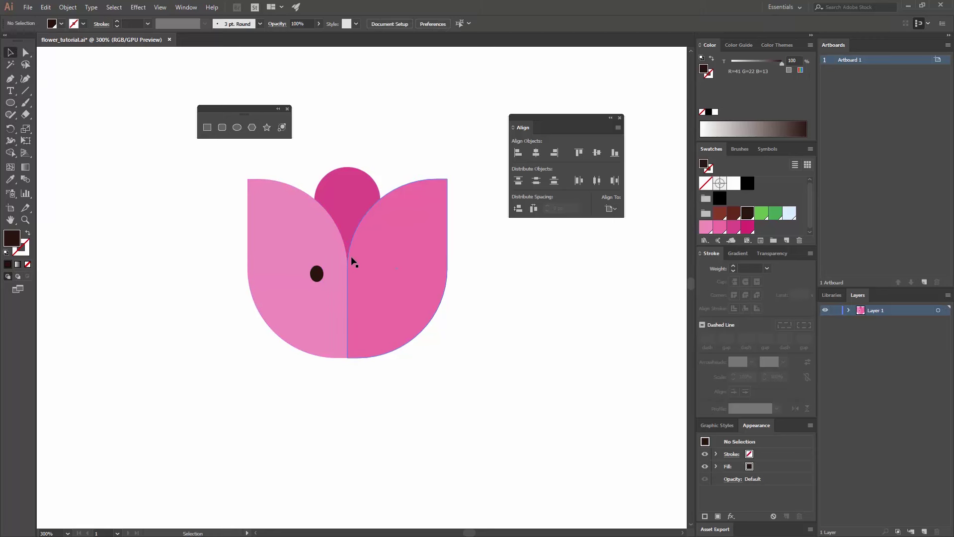
Copy the eye onto the right petal and group the two eyes
left_click_drag(317, 275, 386, 279)
left_click(488, 343)
left_click(386, 273)
left_click(317, 274, "shift")
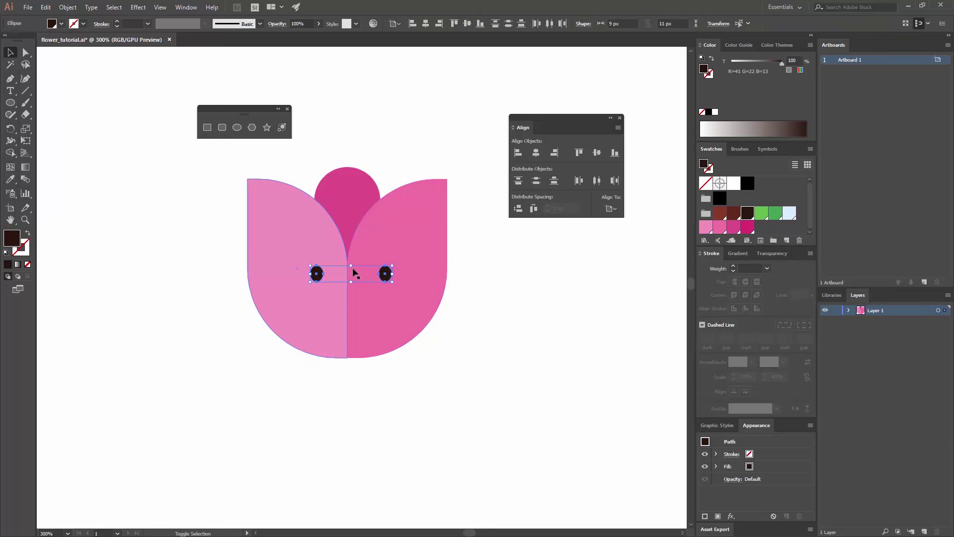
key("ctrl+g")
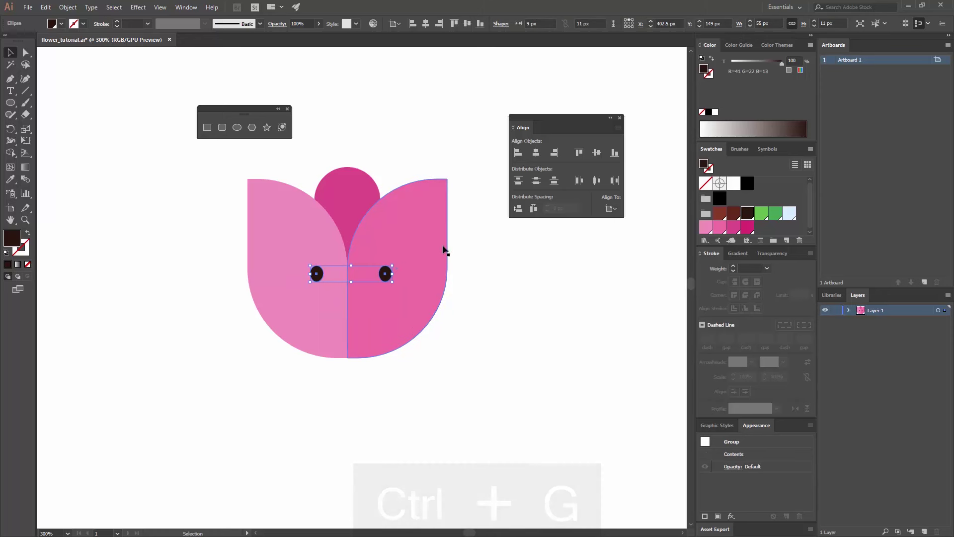
Centre the eye group horizontally on the tulip, using the flower as key object
left_click(367, 193)
left_click(410, 206)
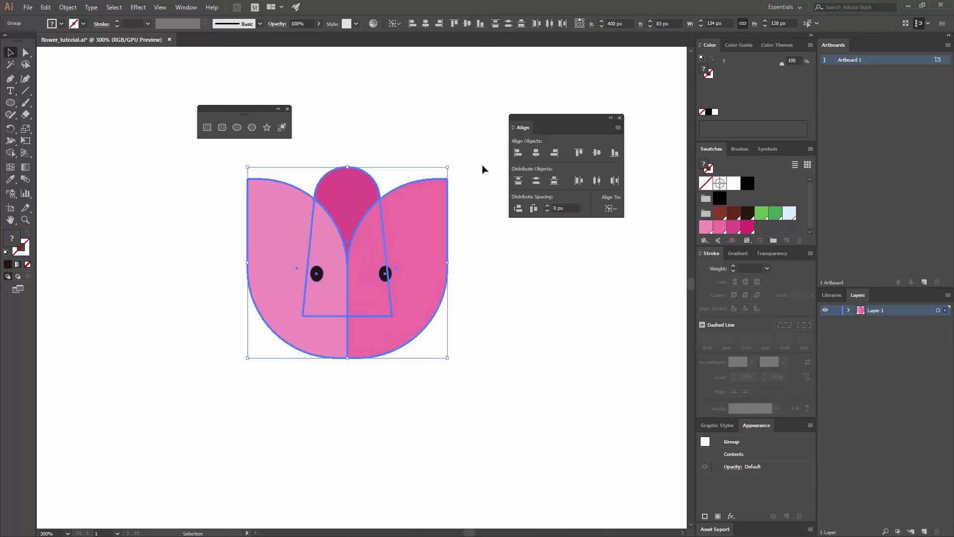
left_click(537, 152)
left_click(477, 328)
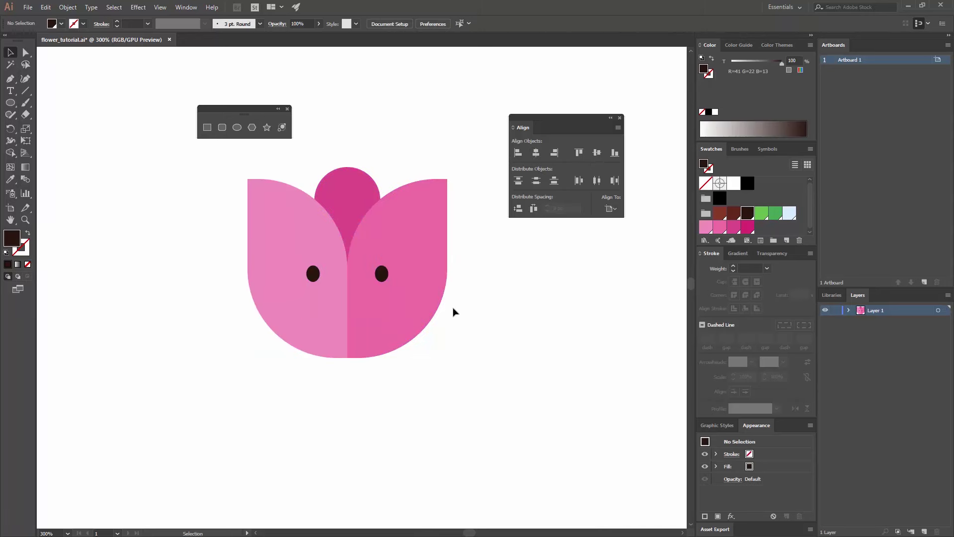
Try a 5 px circle and a hand-drawn ellipse, undoing both
left_click(237, 127)
left_click(346, 296)
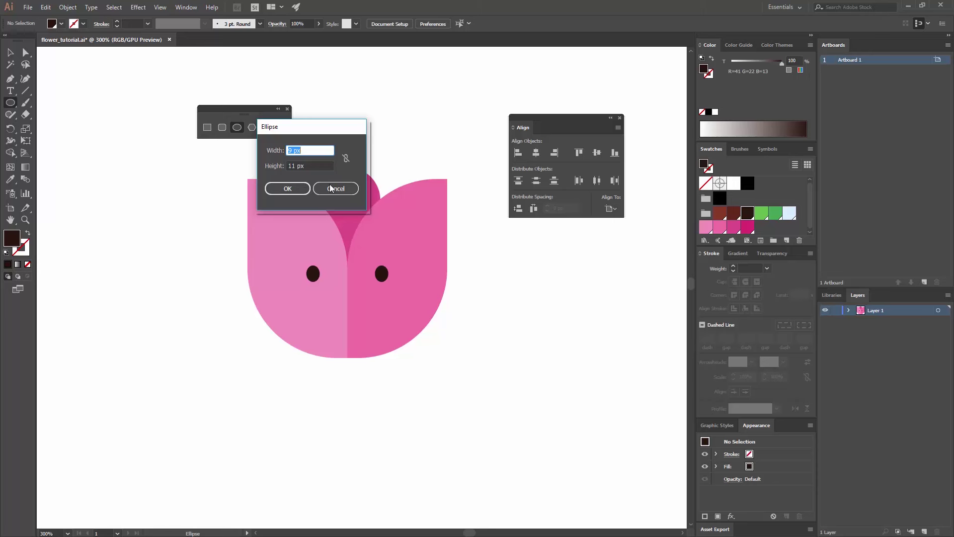
type("5")
key("Tab")
key("BackSpace")
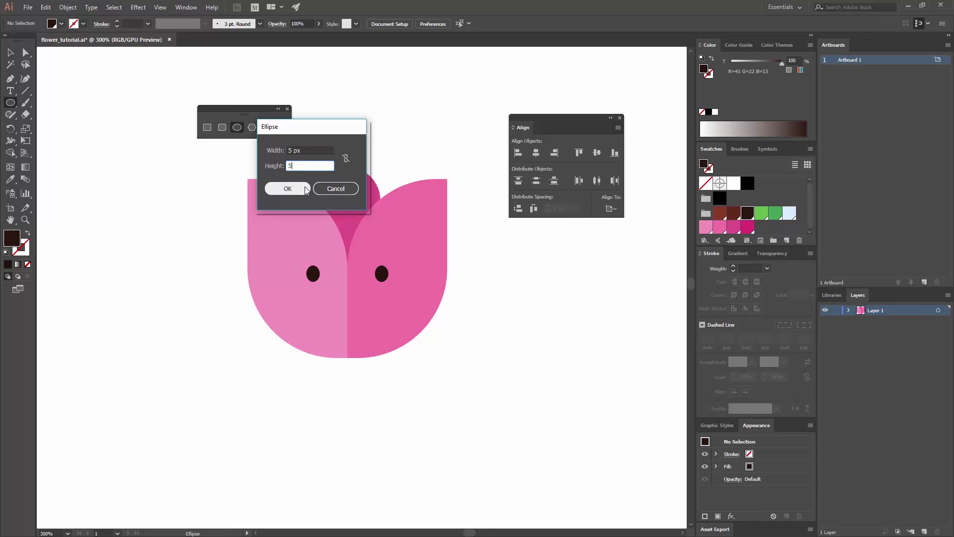
type("5")
left_click(305, 189)
key("ctrl+z")
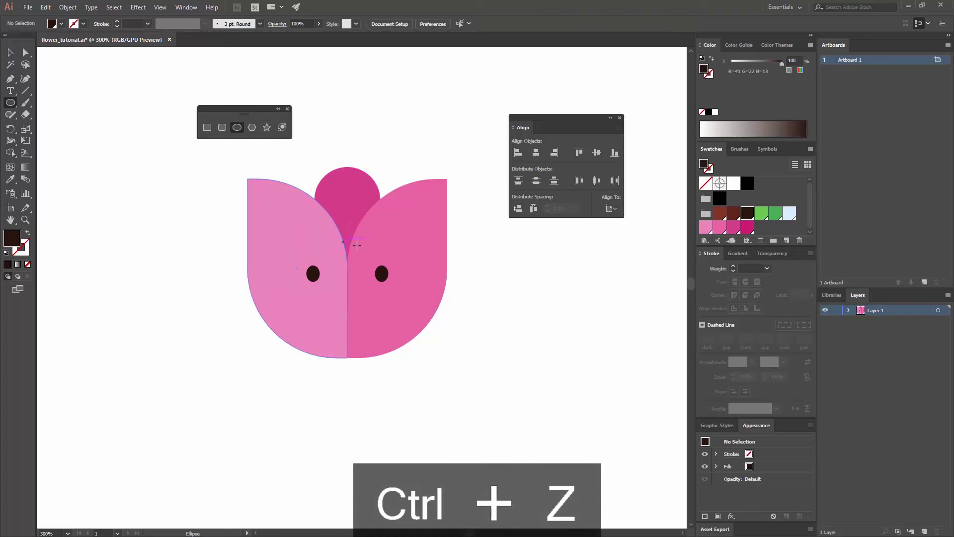
left_click_drag(345, 302, 354, 311)
key("ctrl+z")
Create a 15 × 15 px circle below the eyes
left_click(356, 298)
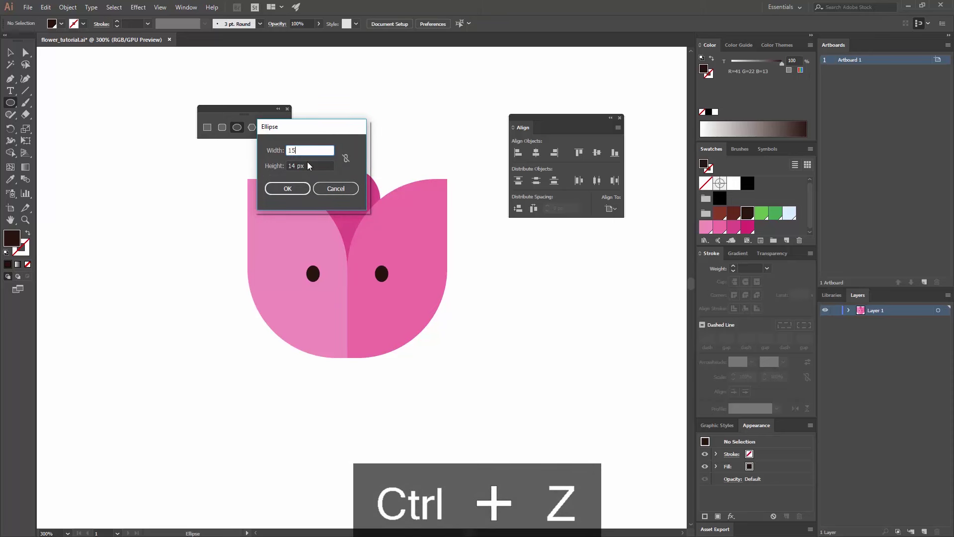
type("15")
key("Tab")
type("15")
left_click(288, 189)
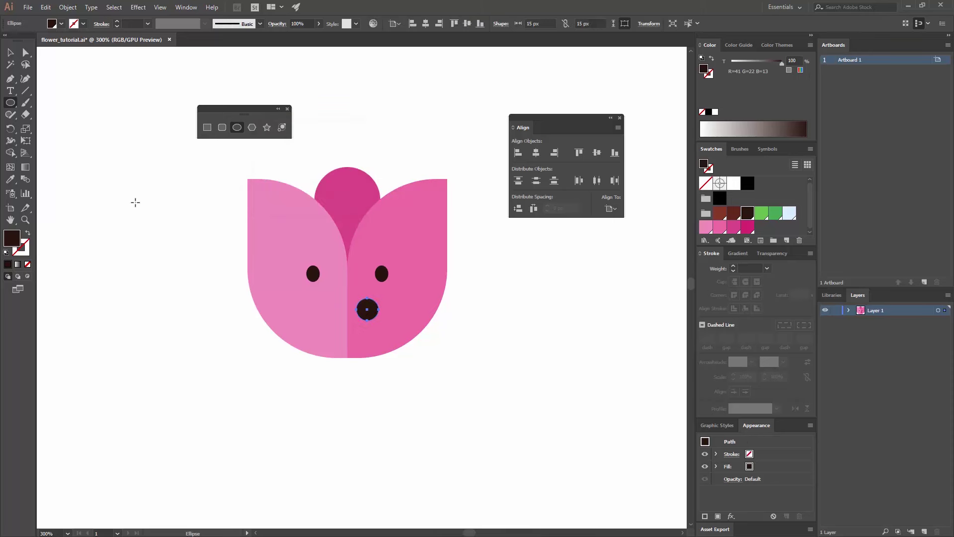
left_click(10, 53)
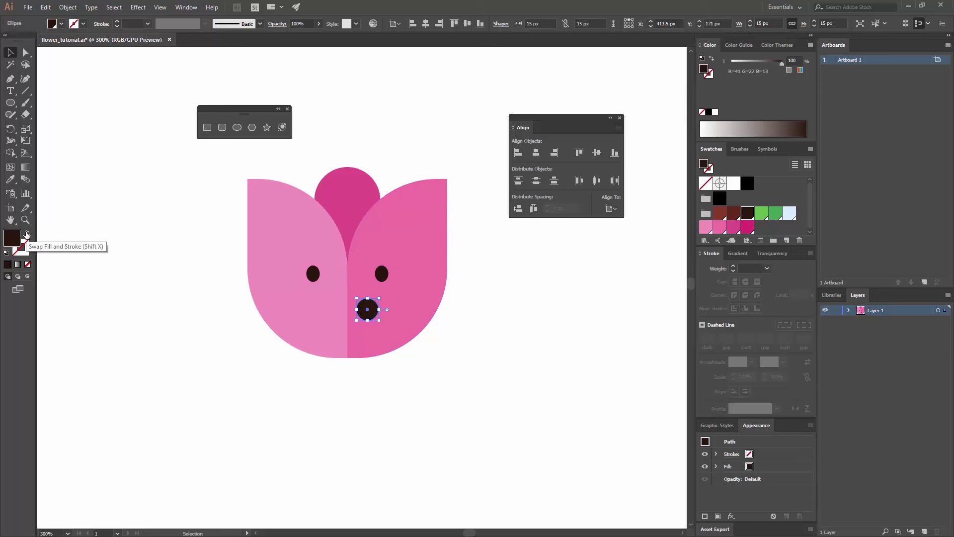
Give the circle no fill and a 3 pt magenta stroke
left_click(27, 233)
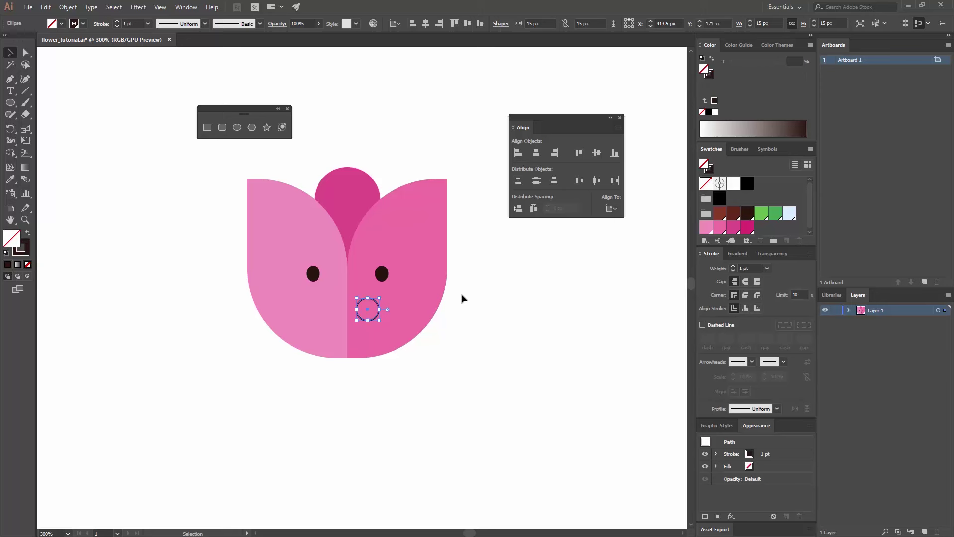
left_click(23, 251)
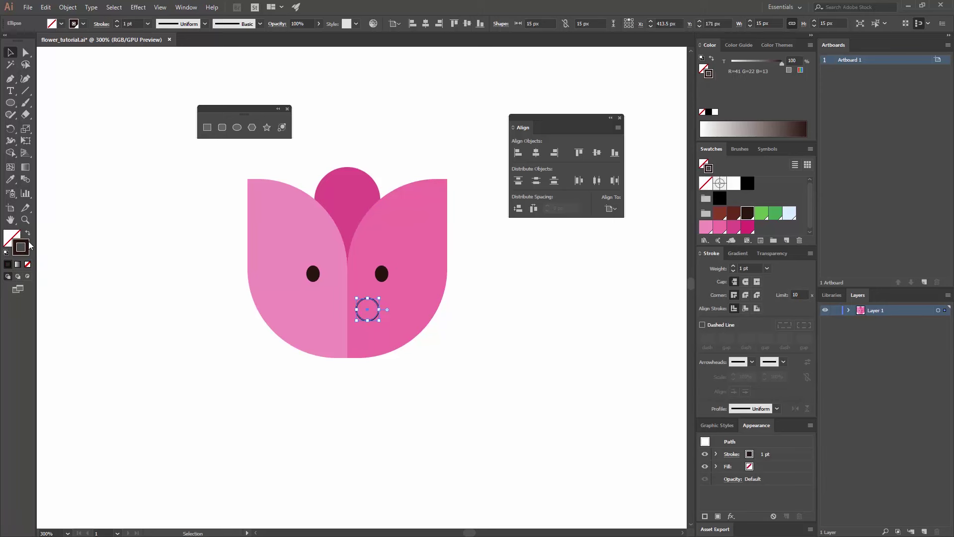
left_click(748, 227)
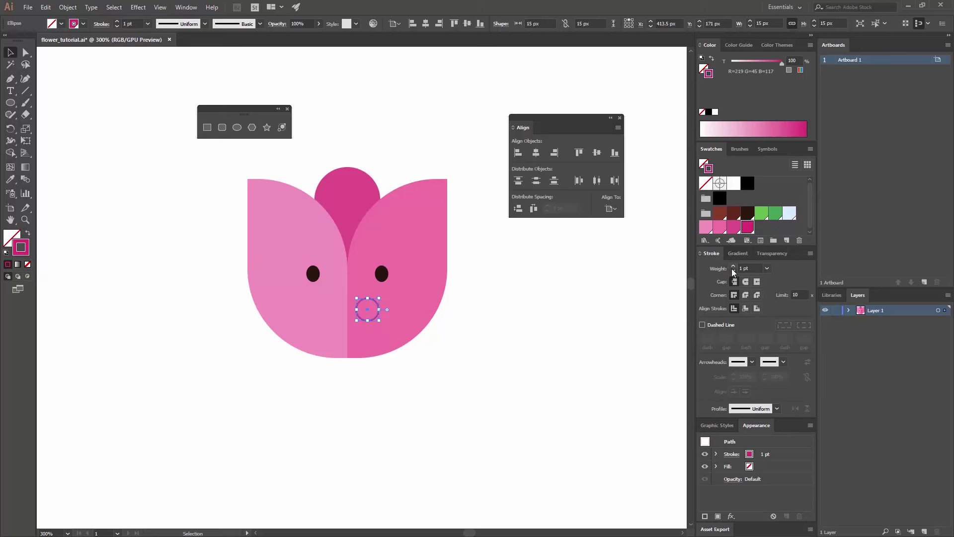
left_click(768, 270)
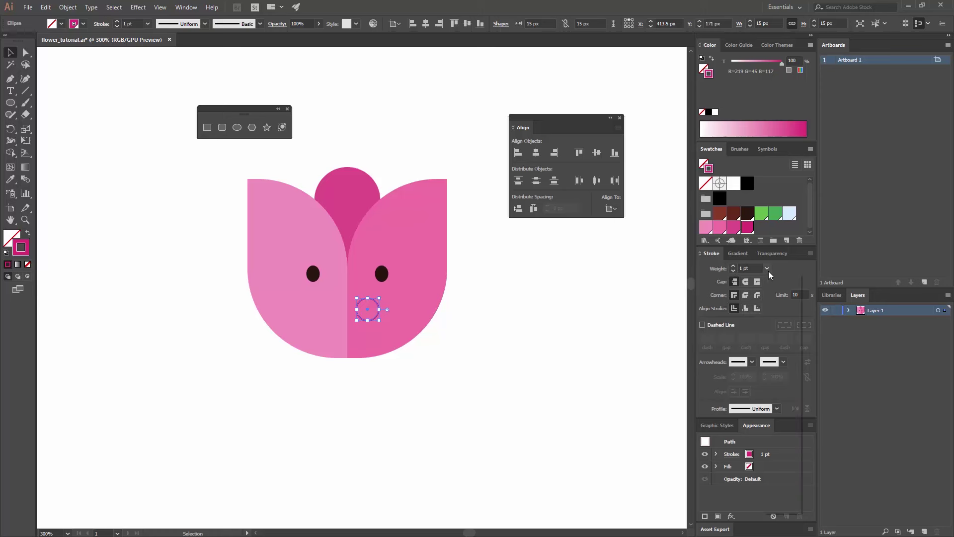
left_click(794, 337)
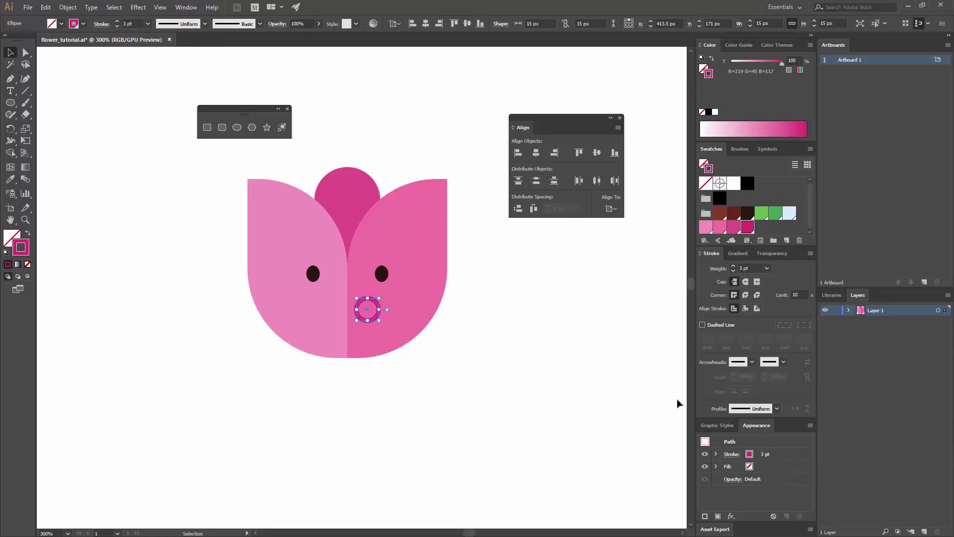
left_click(182, 10)
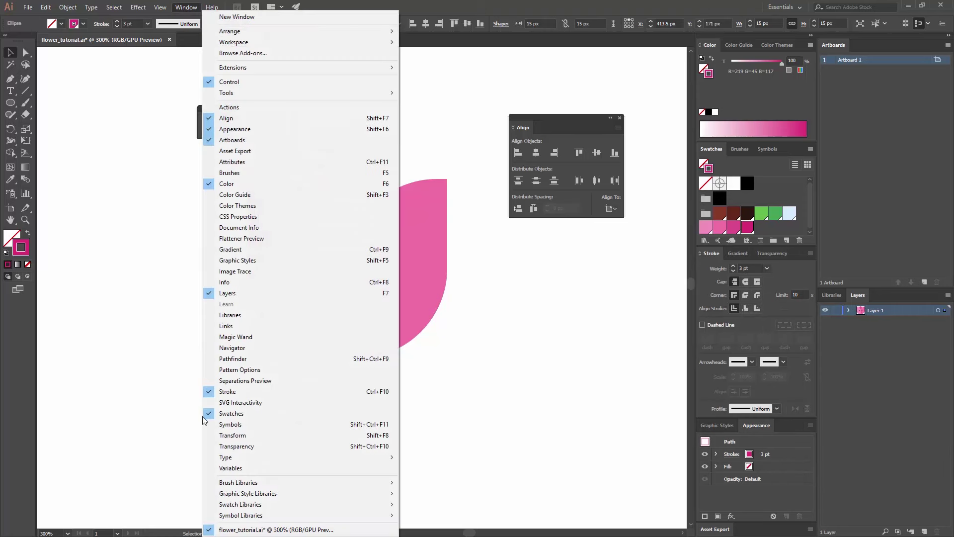
left_click(248, 396)
left_click(452, 308)
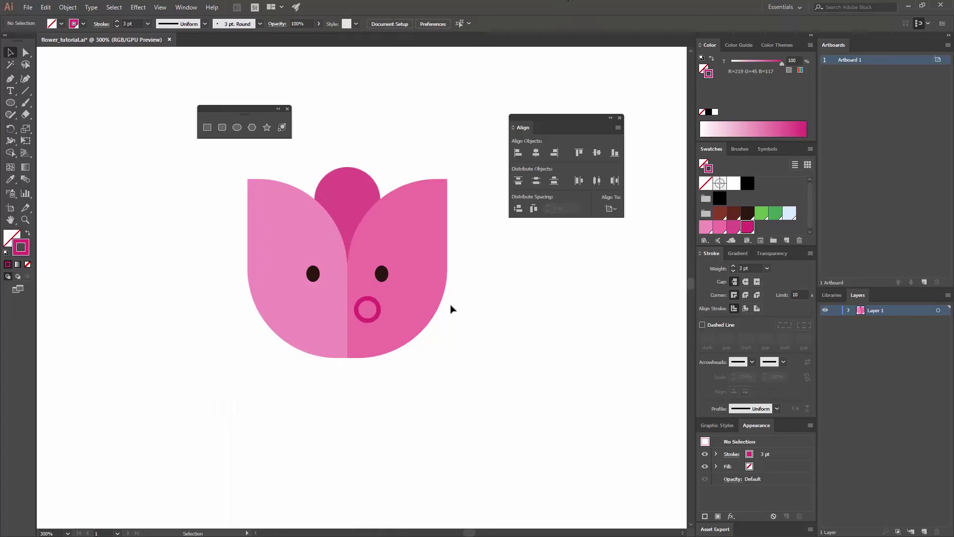
Delete the magenta ring's top anchor to leave an arc, and give it round caps
left_click(25, 55)
left_click(379, 309)
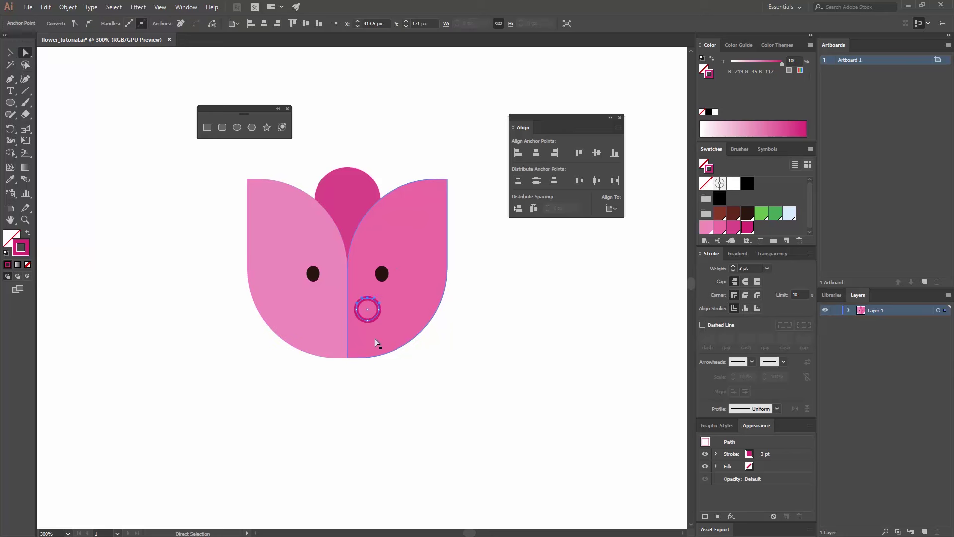
key("Delete")
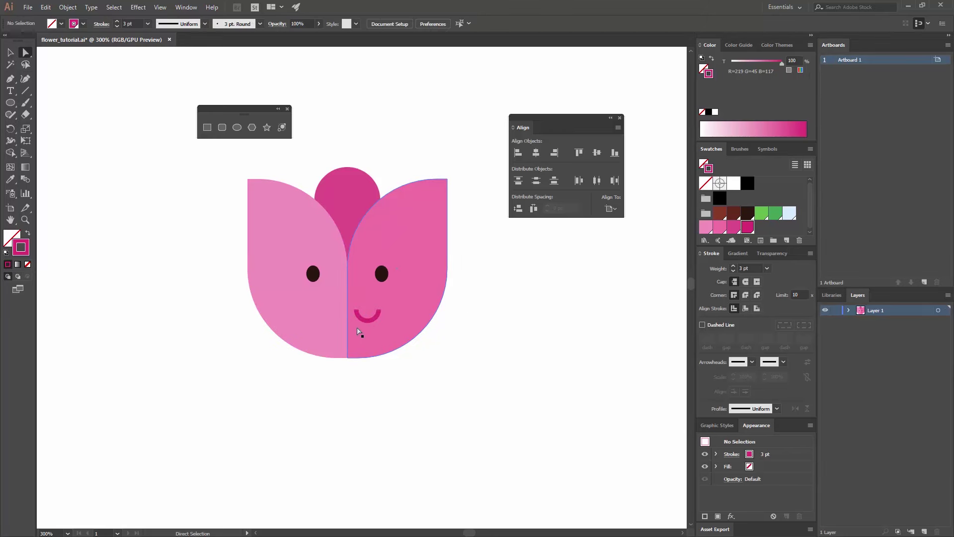
left_click(10, 52)
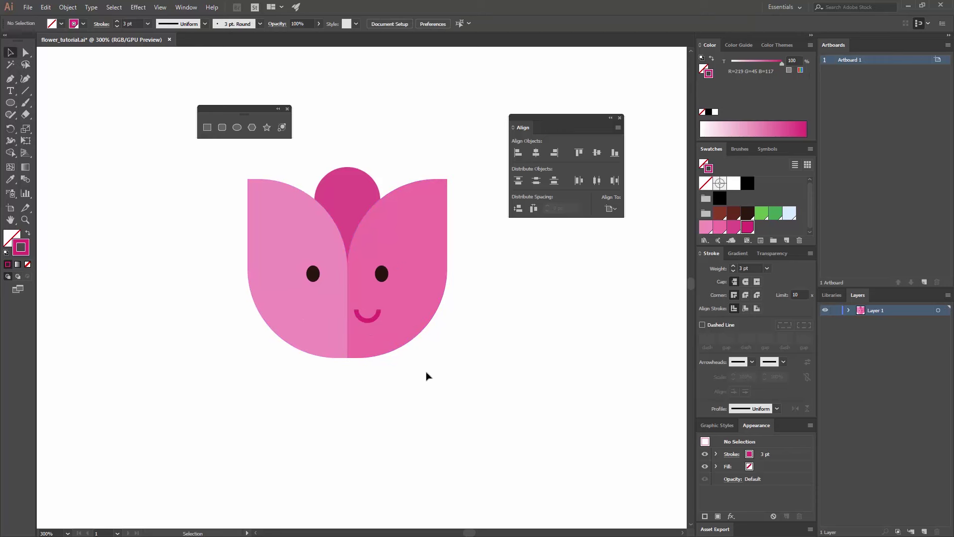
left_click(368, 318)
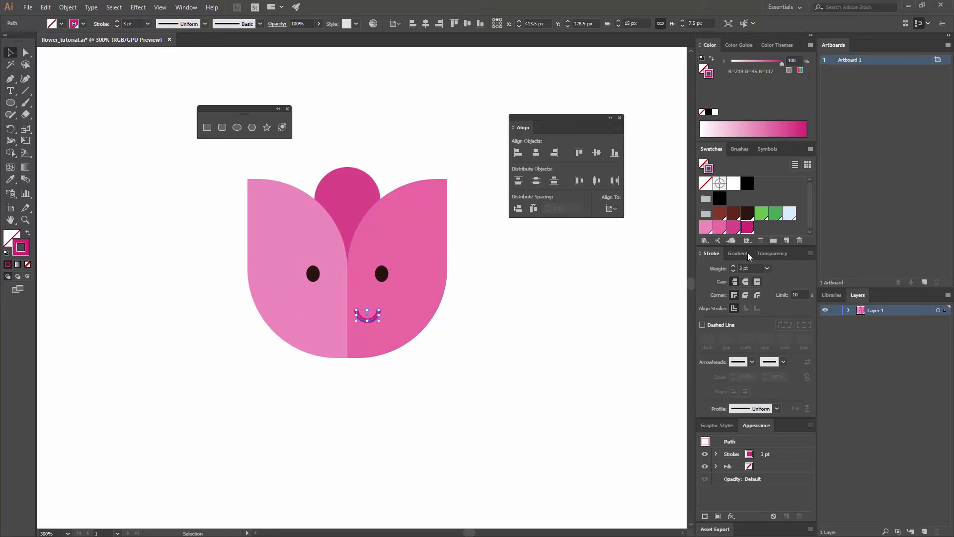
left_click(745, 282)
left_click(591, 334)
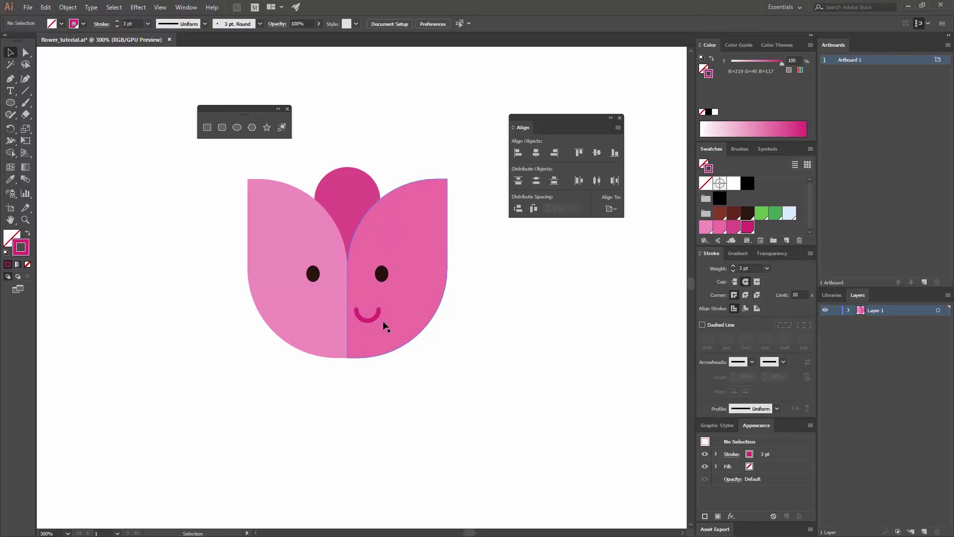
Centre the smile horizontally on the tulip and raise it about 21 px under the eyes
left_click(378, 315)
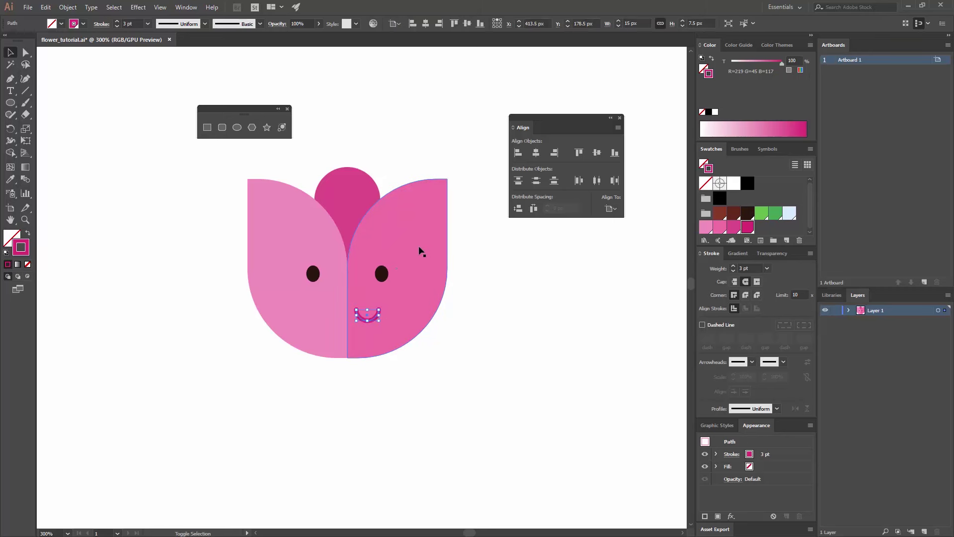
key("ctrl+a")
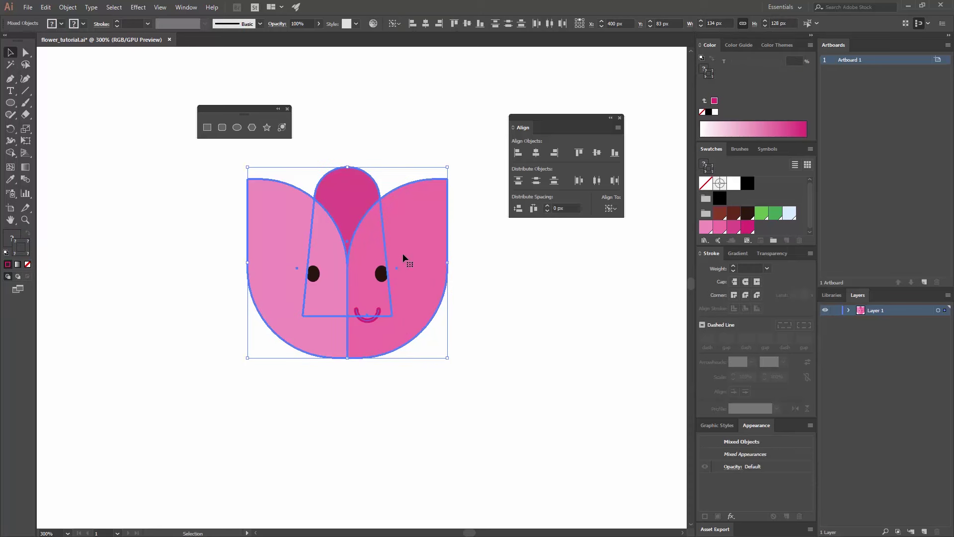
left_click(536, 154)
left_click(517, 294)
left_click_drag(357, 318, 357, 286)
left_click_drag(478, 284, 482, 249)
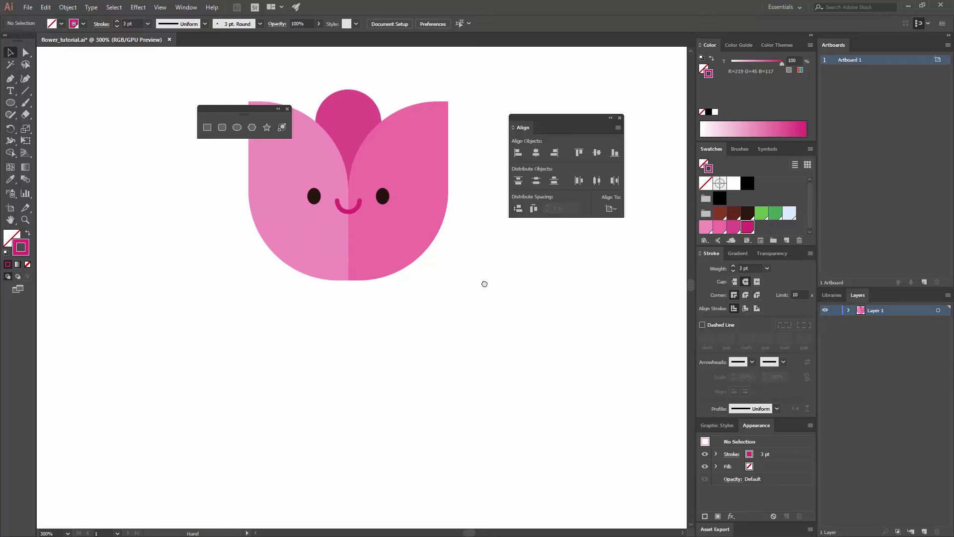
left_click_drag(484, 282, 498, 269)
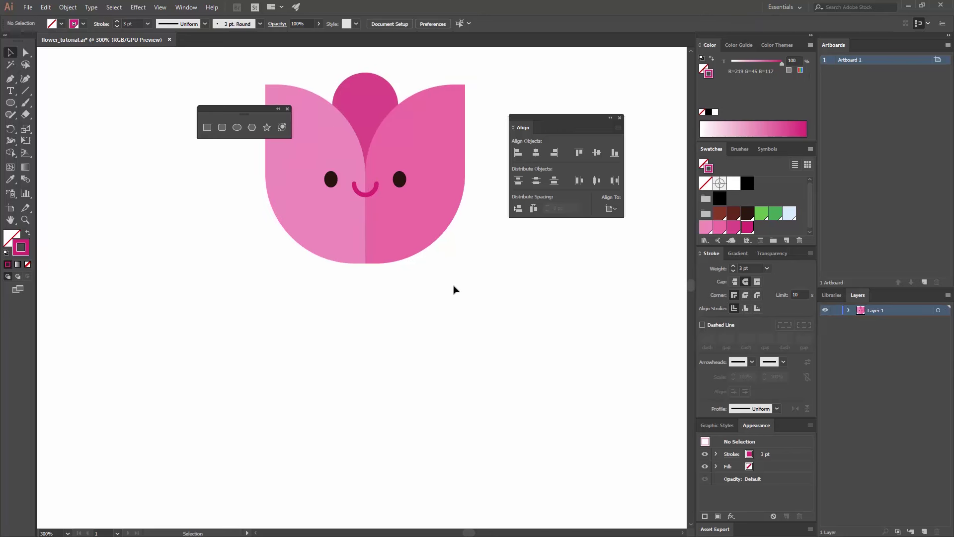
Draw a 15 × 260 px rectangle for the stem
left_click(206, 128)
left_click(320, 226)
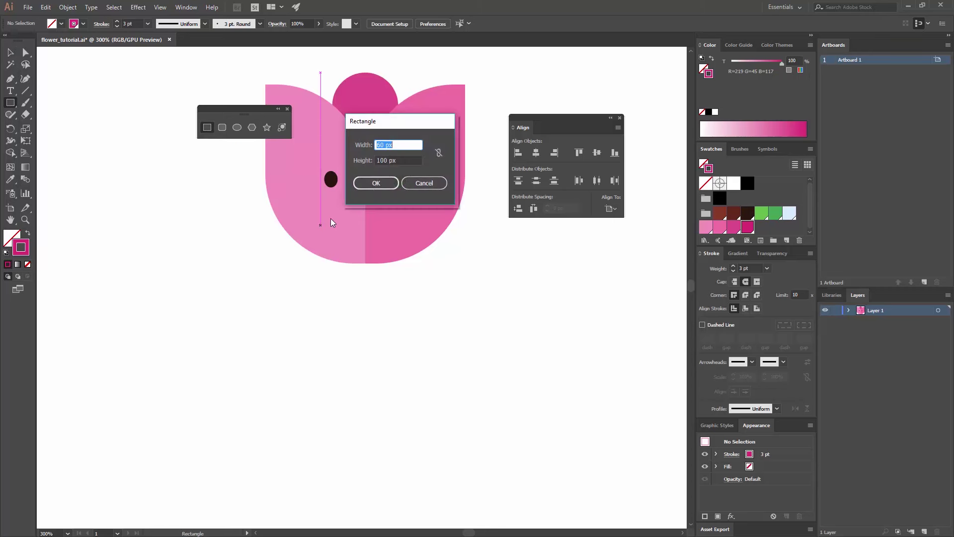
type("15")
key("Tab")
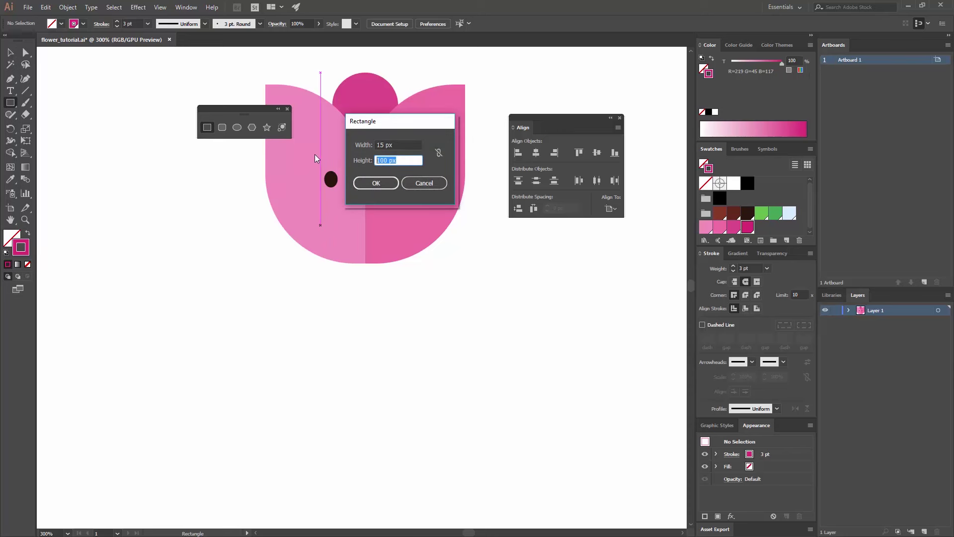
type("260")
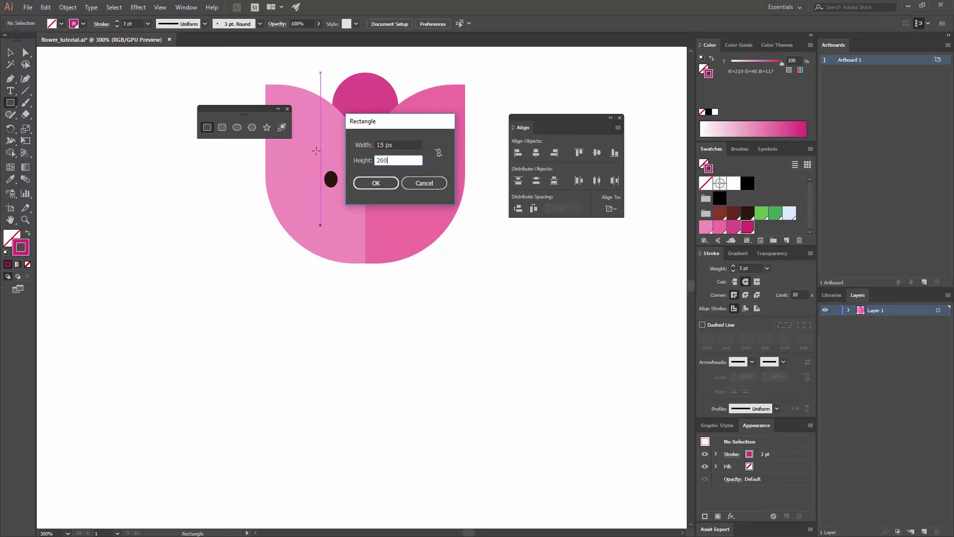
key("Return")
Centre the stem under the tulip head and make it solid magenta with no outline
key("v")
left_click_drag(406, 336, 290, 256)
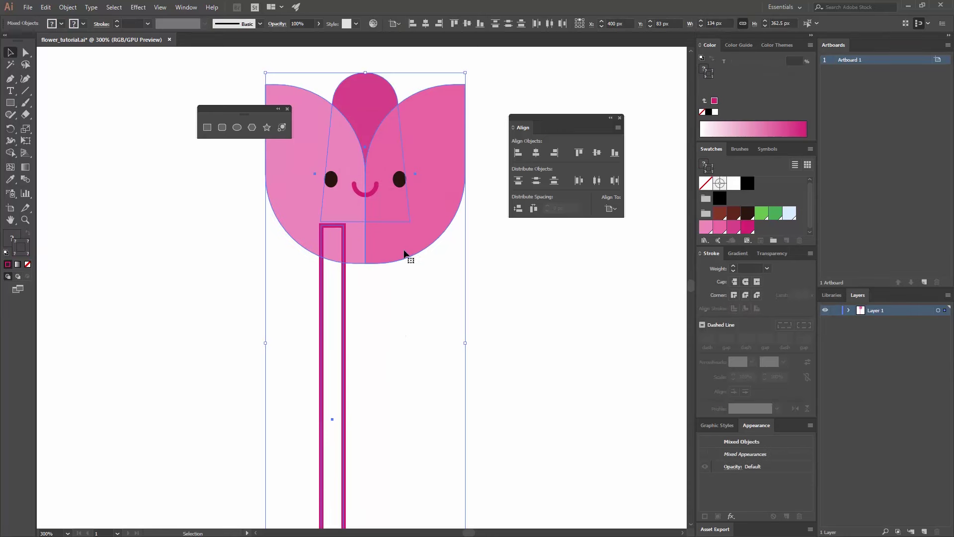
left_click(425, 25)
left_click(507, 286)
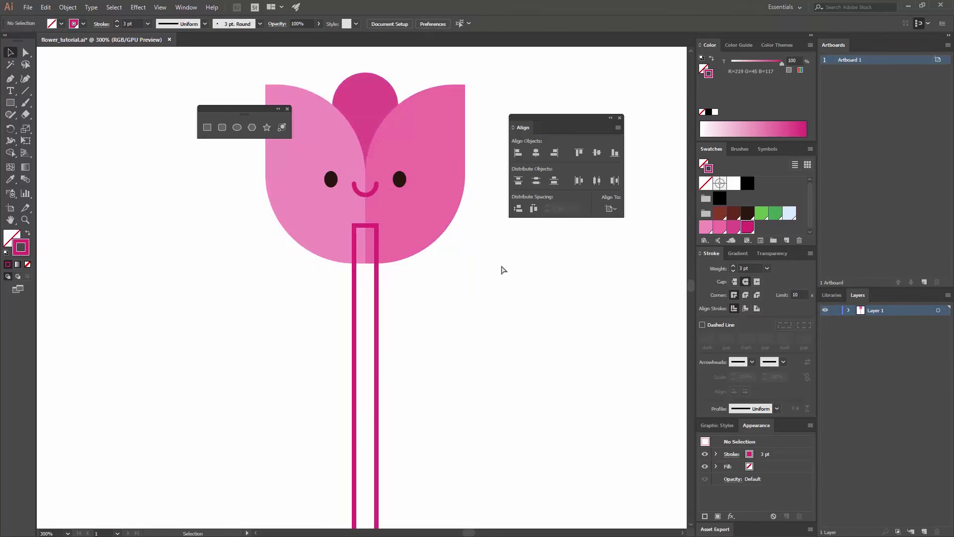
key("ctrl+minus")
key("ctrl+minus")
scroll(422, 252, "down", 2)
left_click(359, 268)
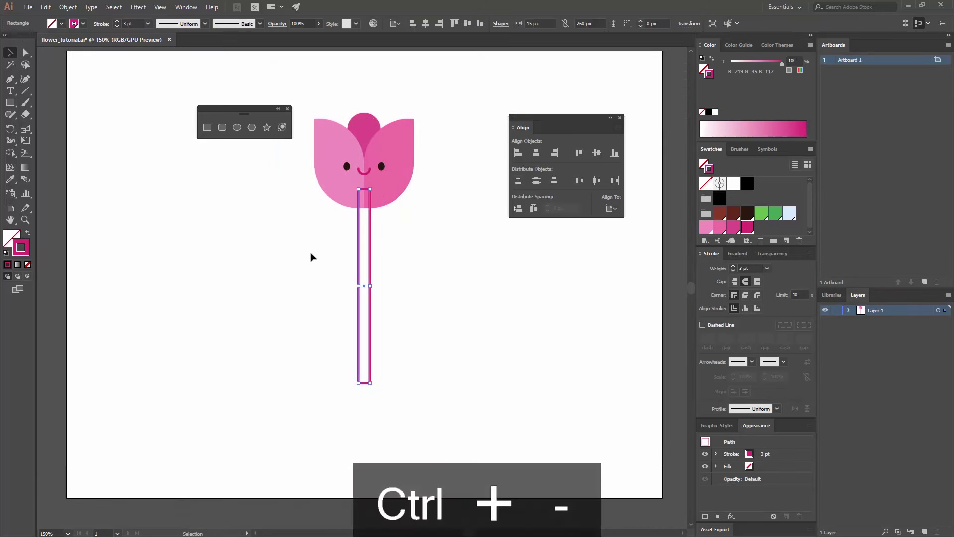
left_click(27, 232)
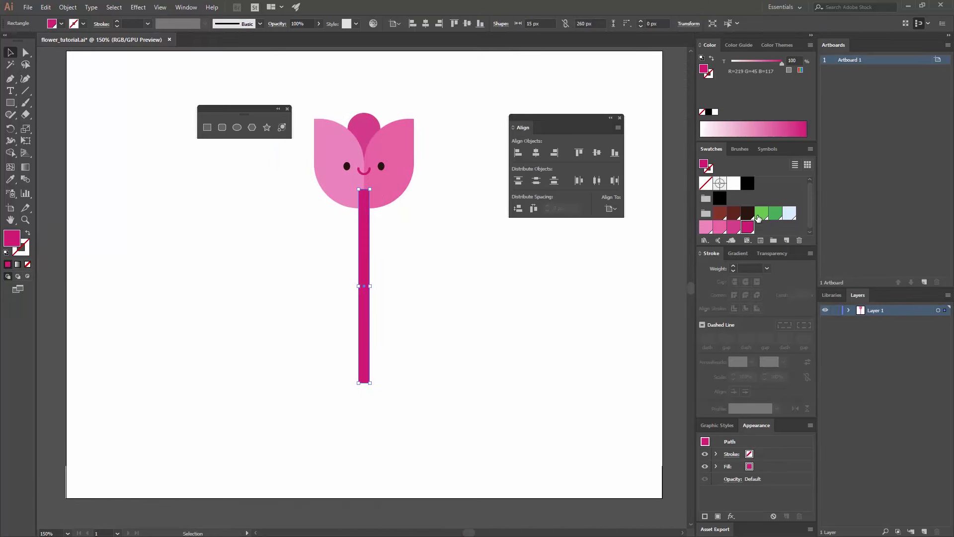
Fill the stem green and send it behind the tulip head
left_click(759, 216)
left_click(473, 318)
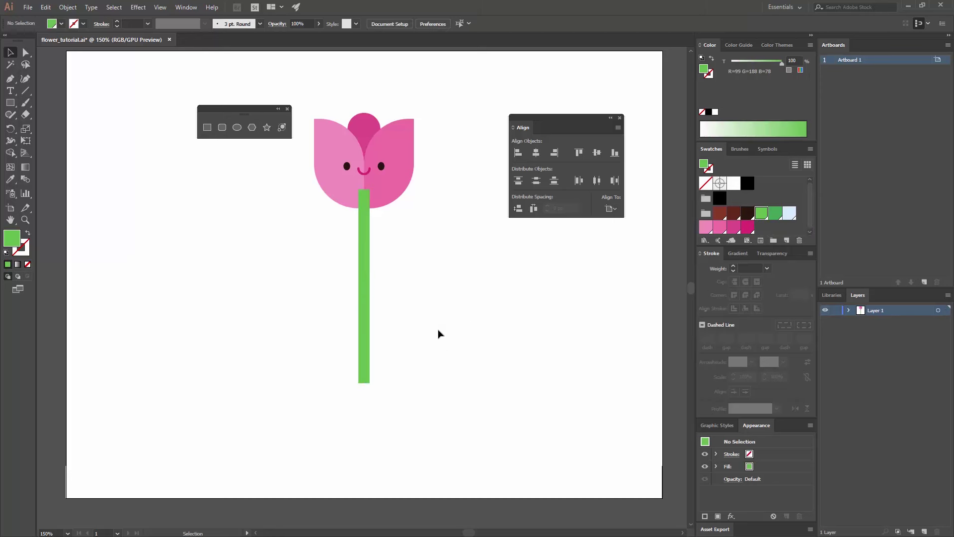
left_click_drag(438, 333, 298, 283)
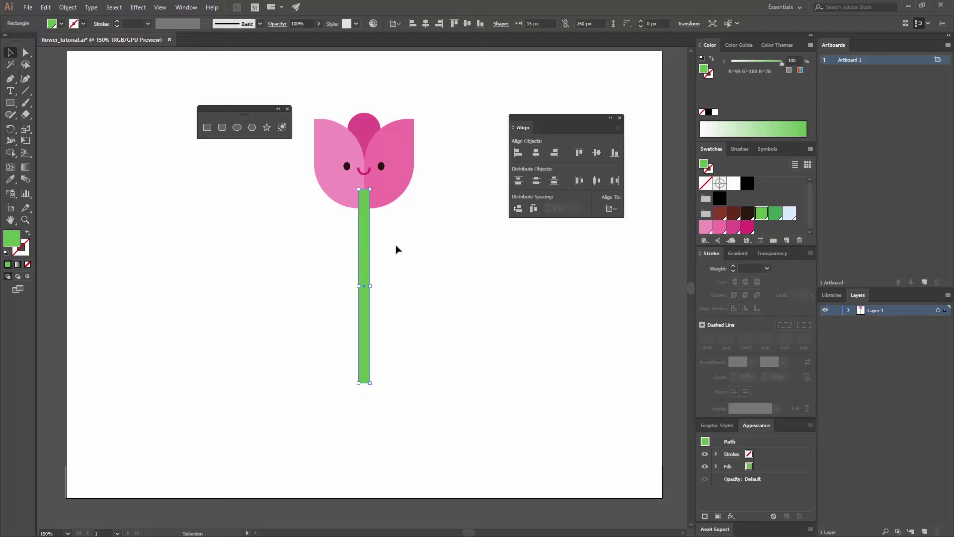
key("ctrl+shift+bracketleft")
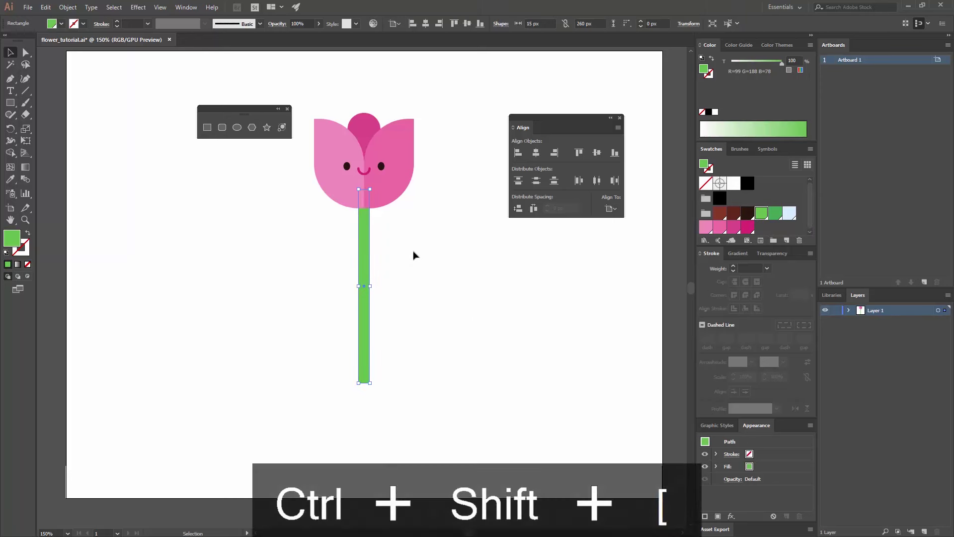
Raise the stem about 58.5 px so its top meets the flower
left_click(415, 255)
left_click_drag(369, 279, 368, 236)
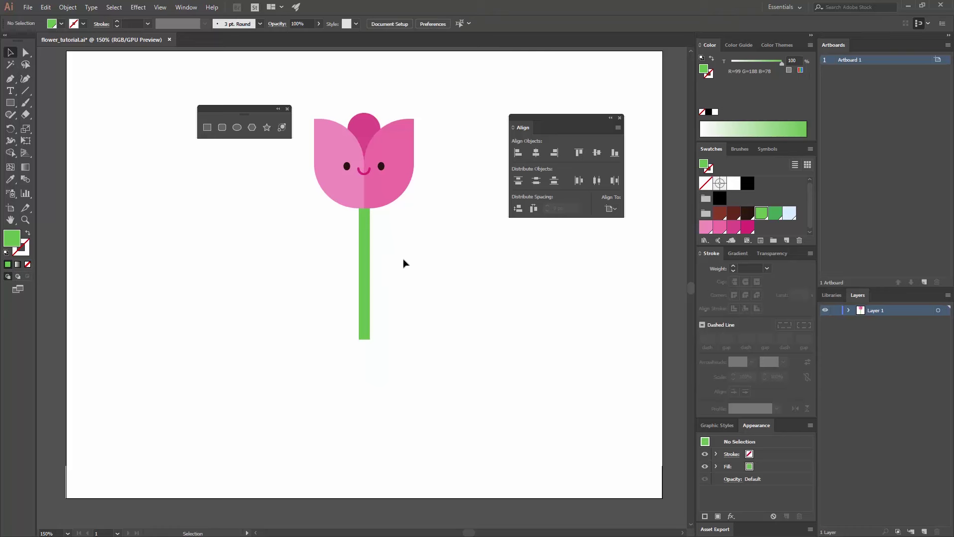
key("ctrl+equal")
left_click_drag(408, 228, 417, 286)
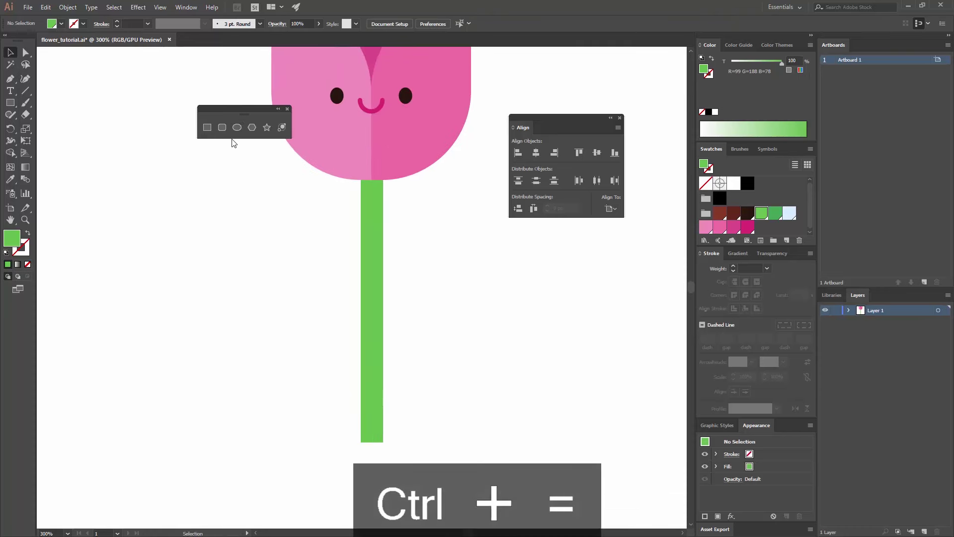
Create a 35 × 57 px rectangle beside the stem and fill it darker green
left_click(207, 128)
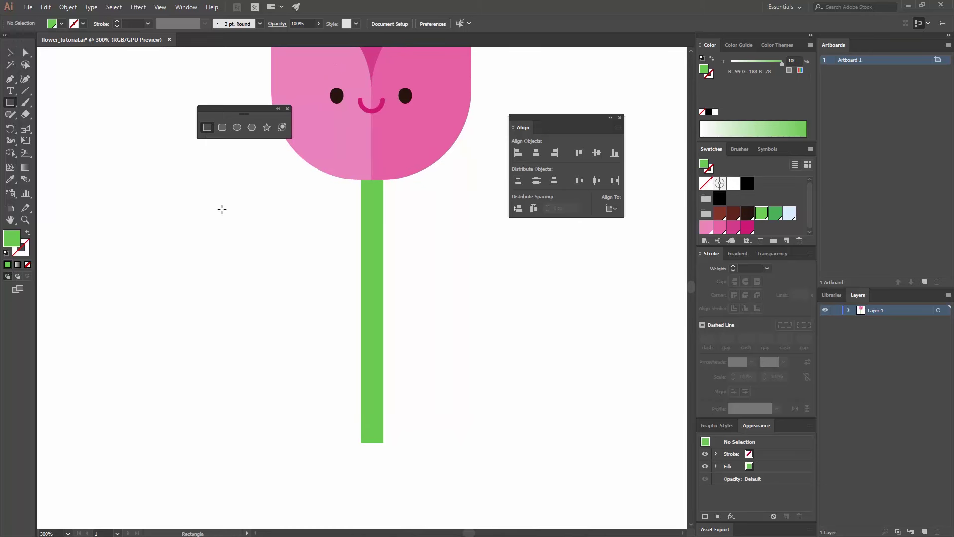
left_click(231, 216)
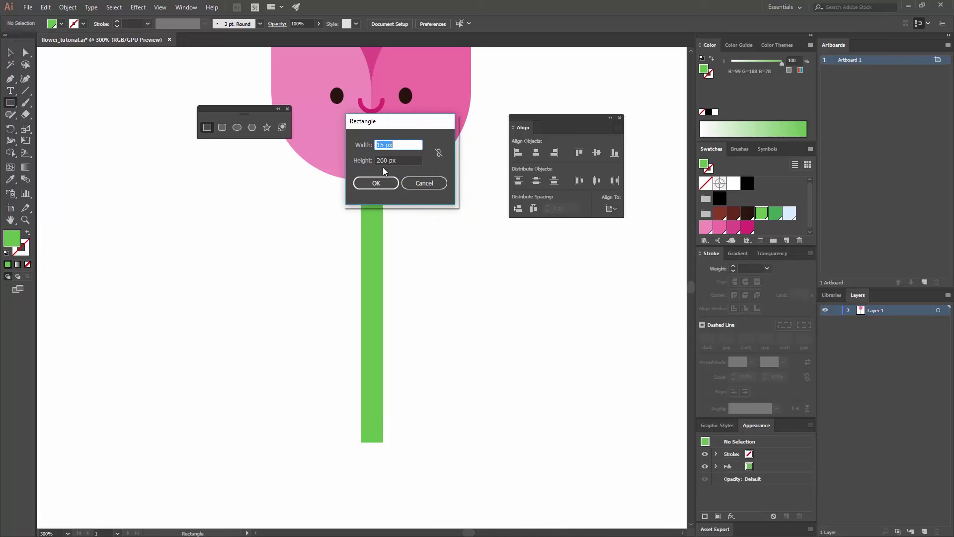
type("35")
key("Tab")
type("57")
left_click(382, 183)
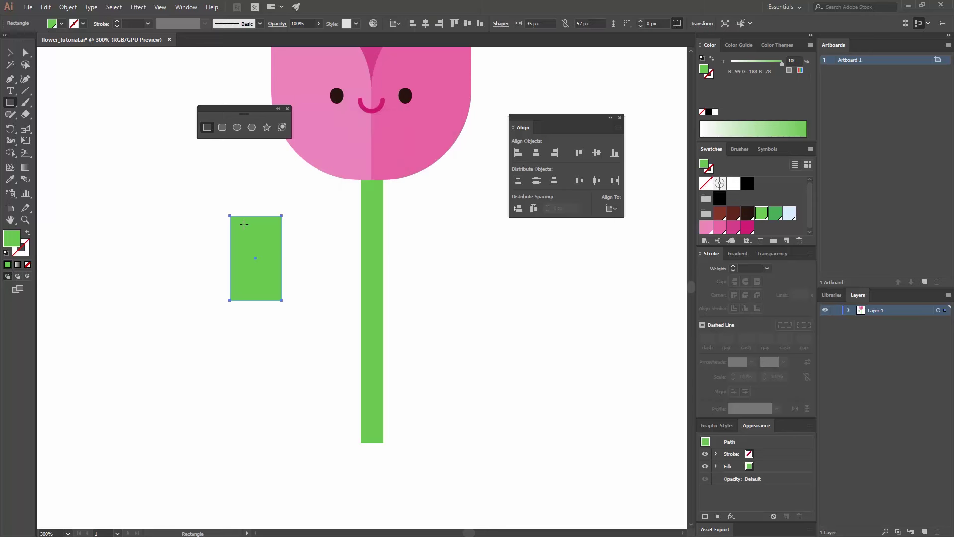
key("v")
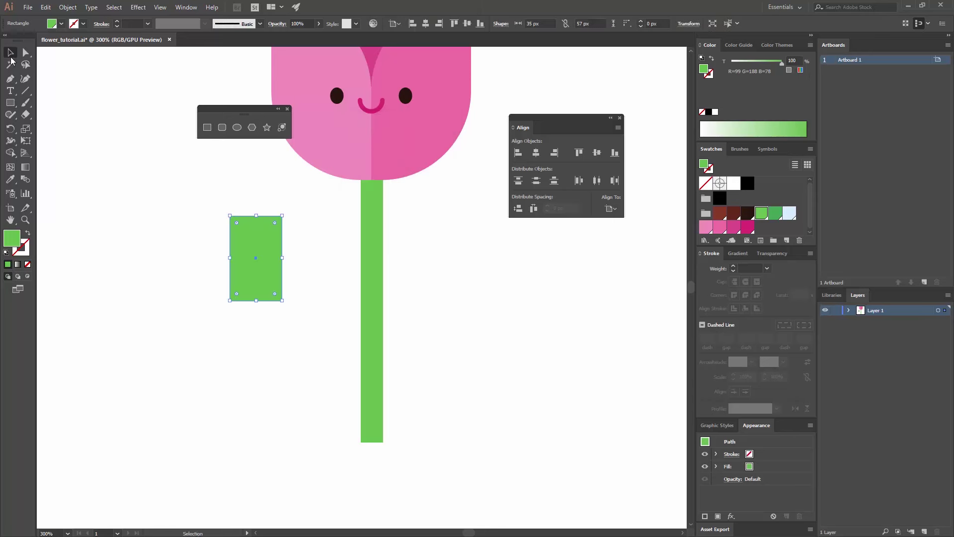
left_click(776, 214)
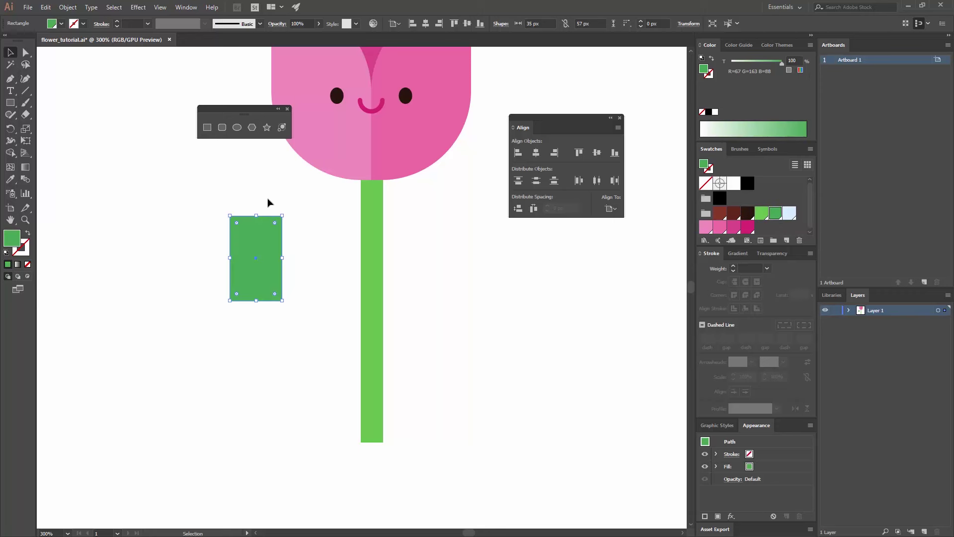
left_click(338, 199)
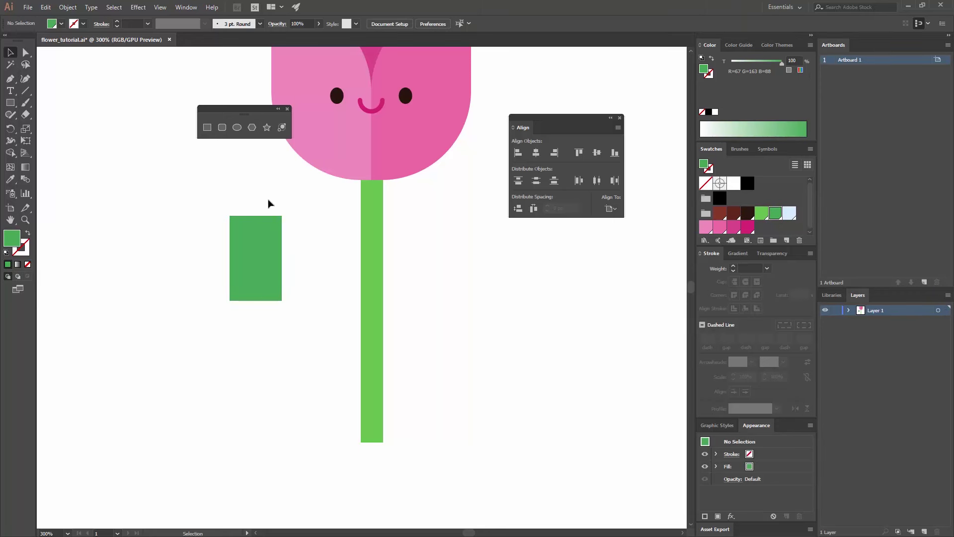
Round the rectangle's top-right and bottom-left corners to 35 px to form a leaf
left_click_drag(392, 124, 411, 205)
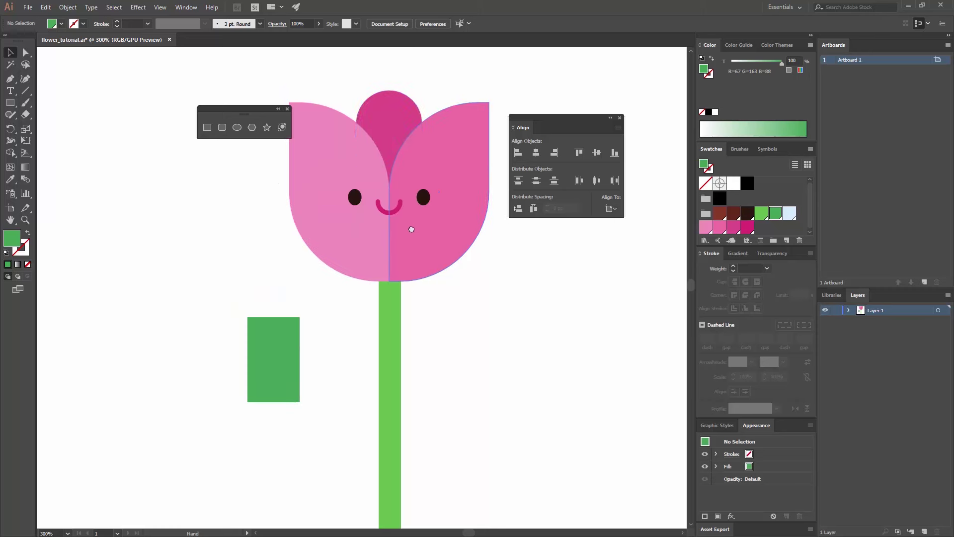
left_click_drag(343, 228, 315, 183)
left_click(24, 52)
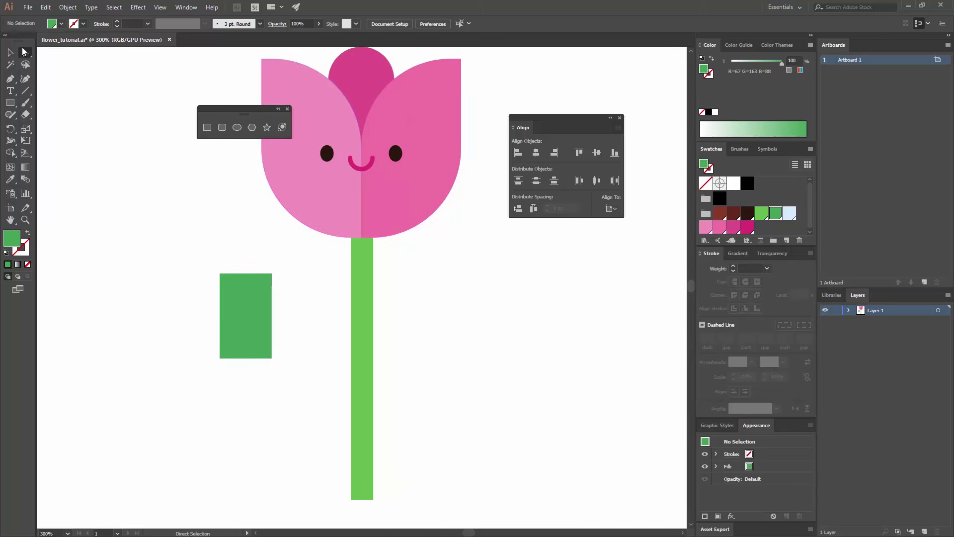
left_click(272, 273)
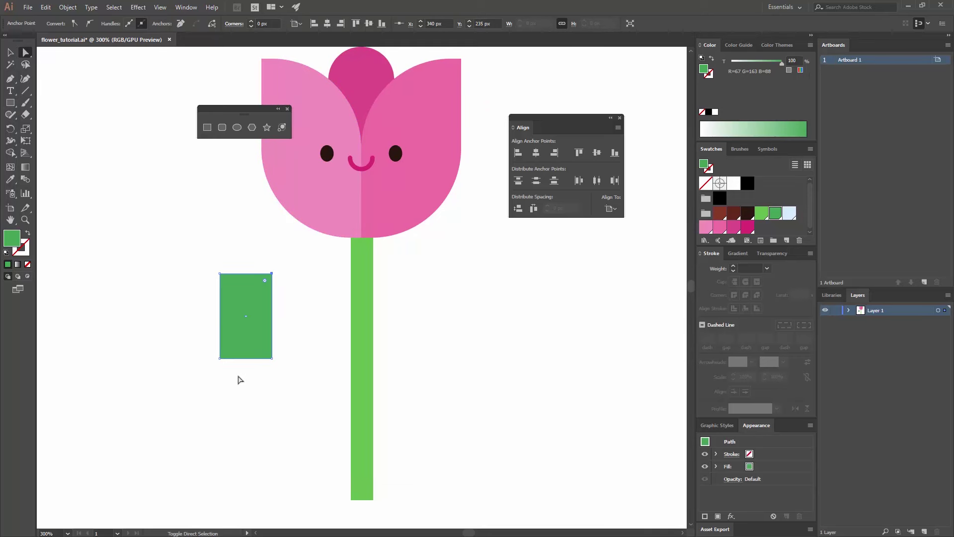
left_click(224, 359, "shift")
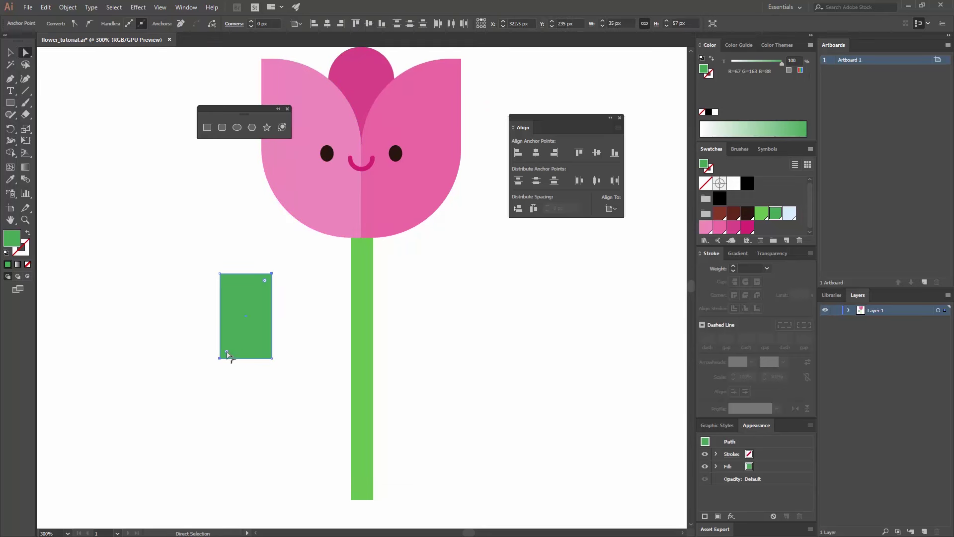
left_click_drag(227, 352, 313, 296)
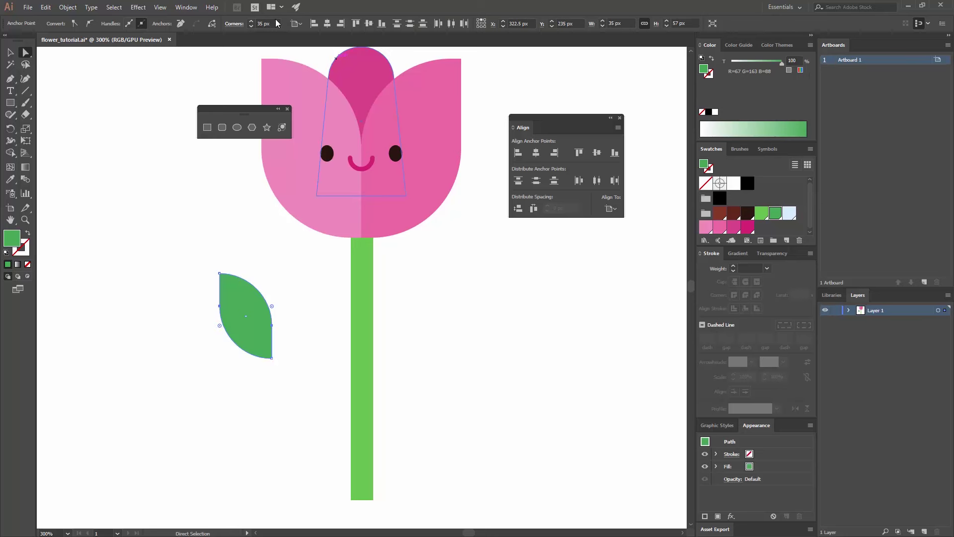
left_click(10, 52)
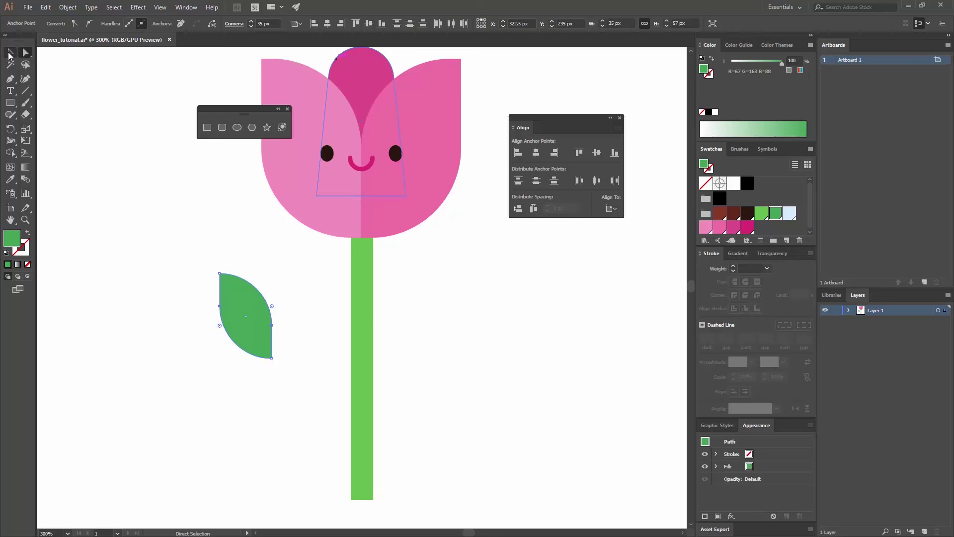
left_click(160, 341)
left_click(264, 337)
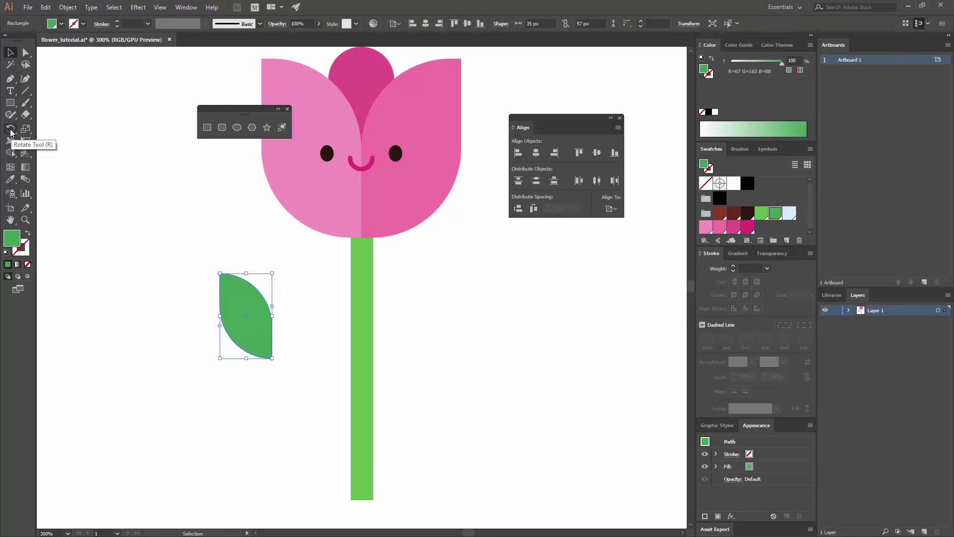
Rotate the leaf 15° and drag it against the stem's left side
left_click(10, 130)
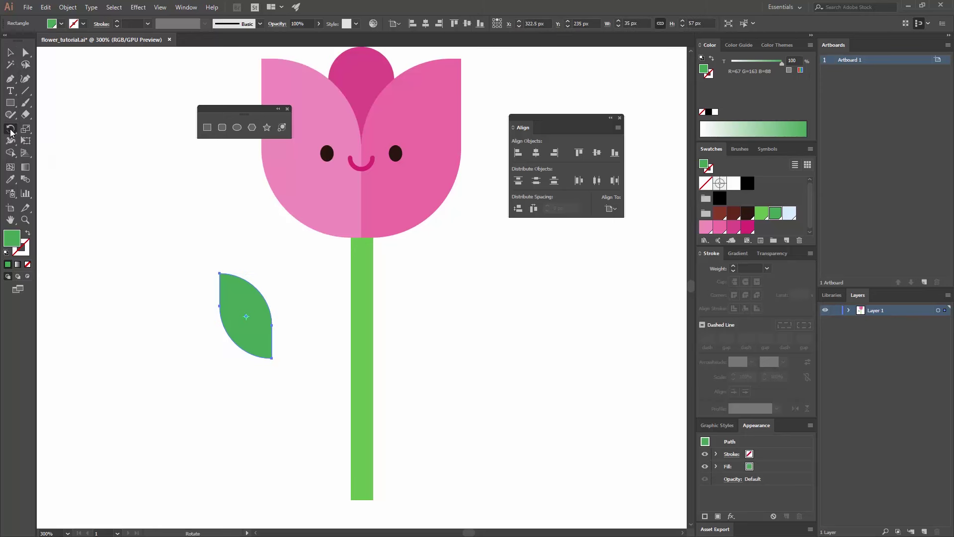
double_click(10, 129)
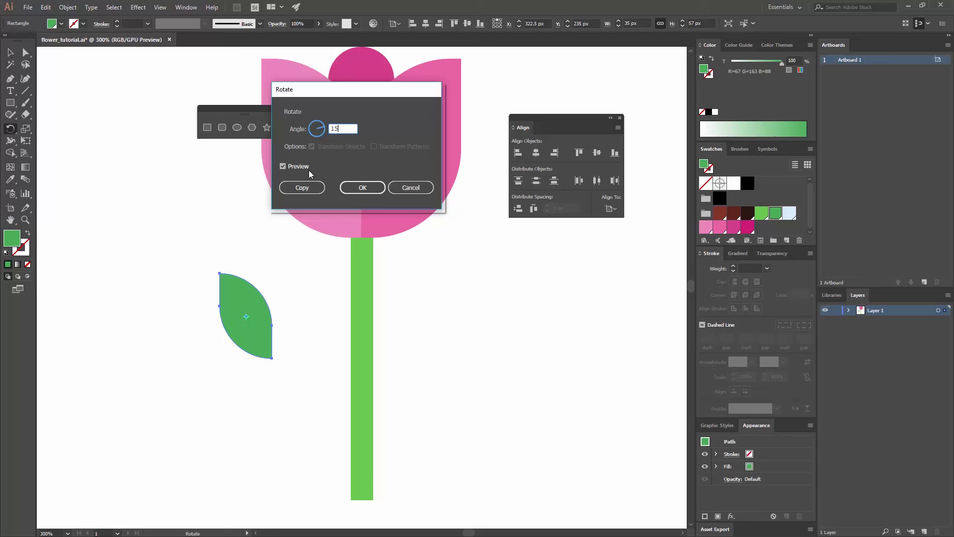
key("Tab")
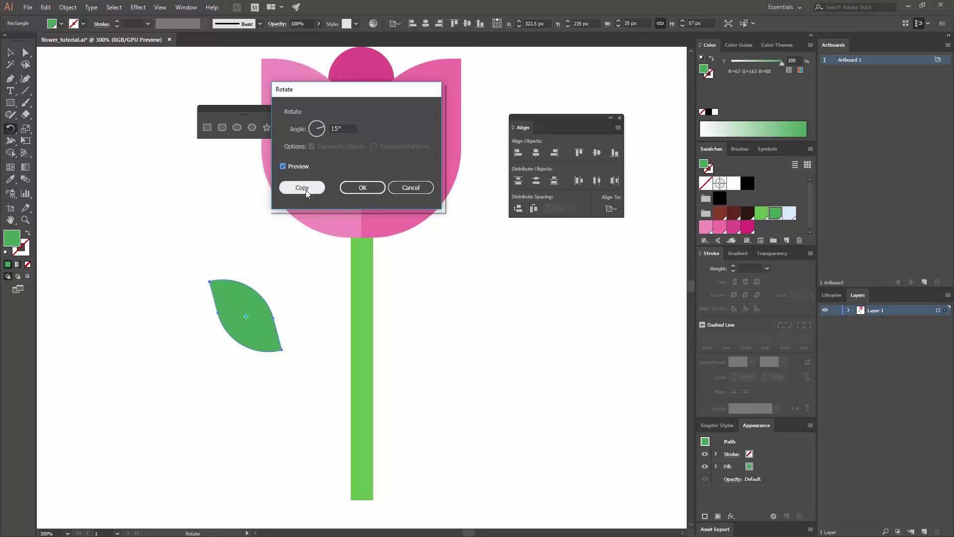
left_click(365, 189)
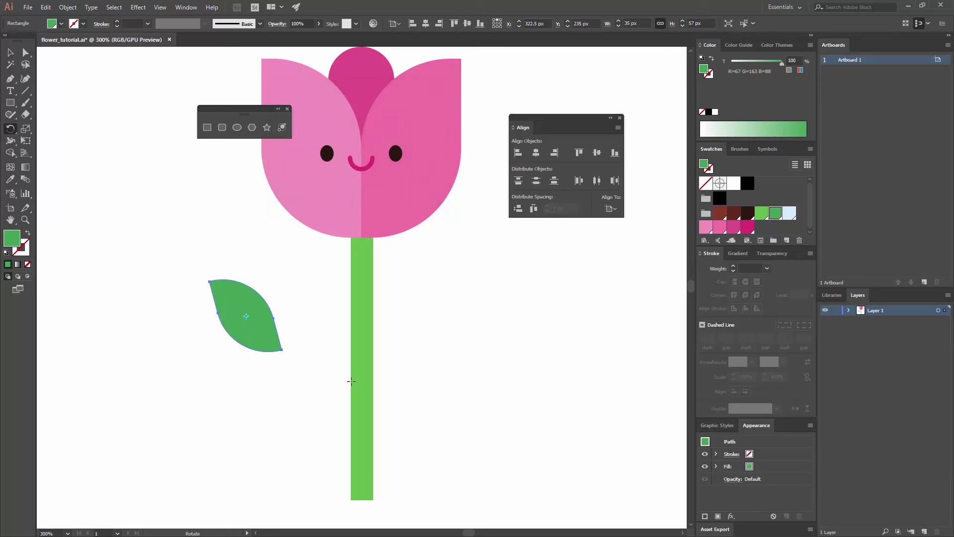
key("v")
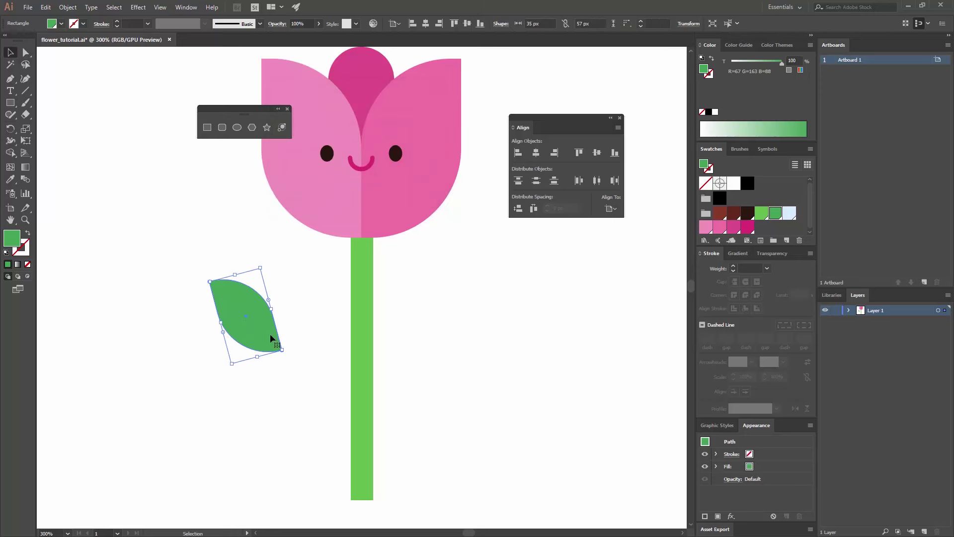
key("ctrl+shift+a")
left_click_drag(250, 336, 325, 343)
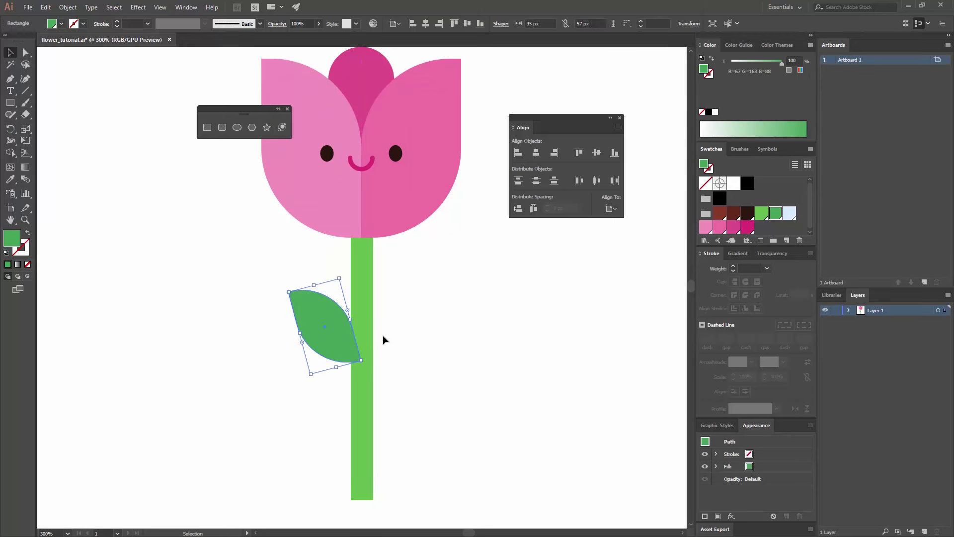
Send the leaf behind the stem and place a vertically reflected copy on the stem's right
right_click(339, 332)
mouse_move(384, 485)
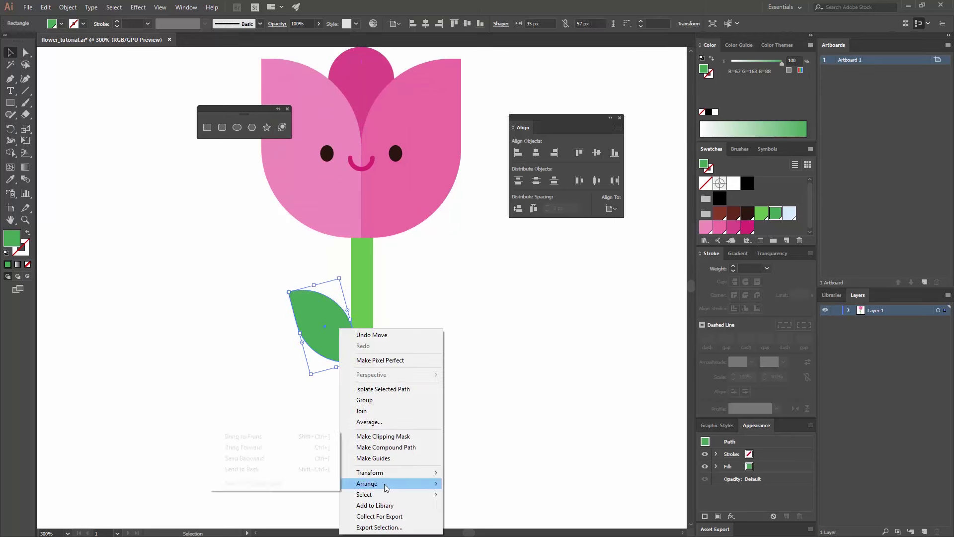
left_click(268, 470)
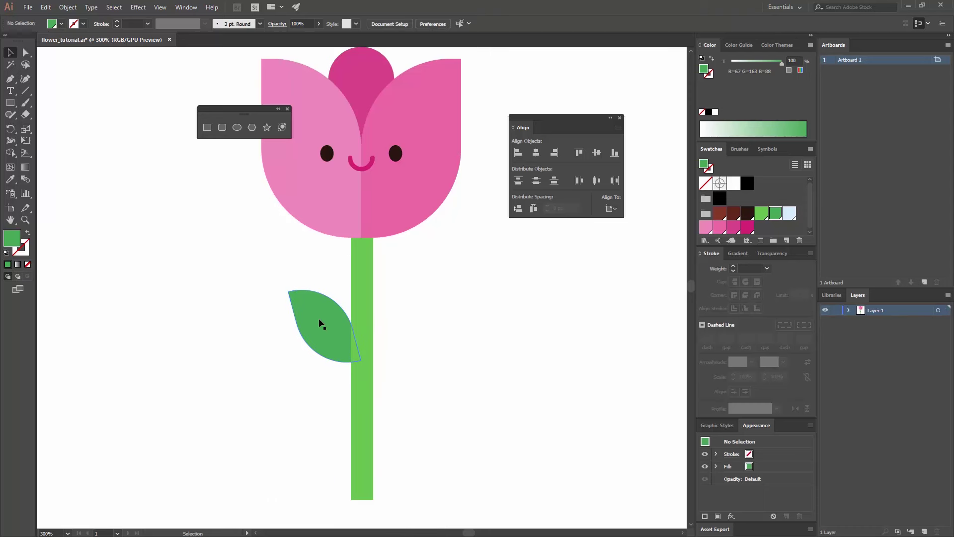
right_click(305, 330)
mouse_move(351, 474)
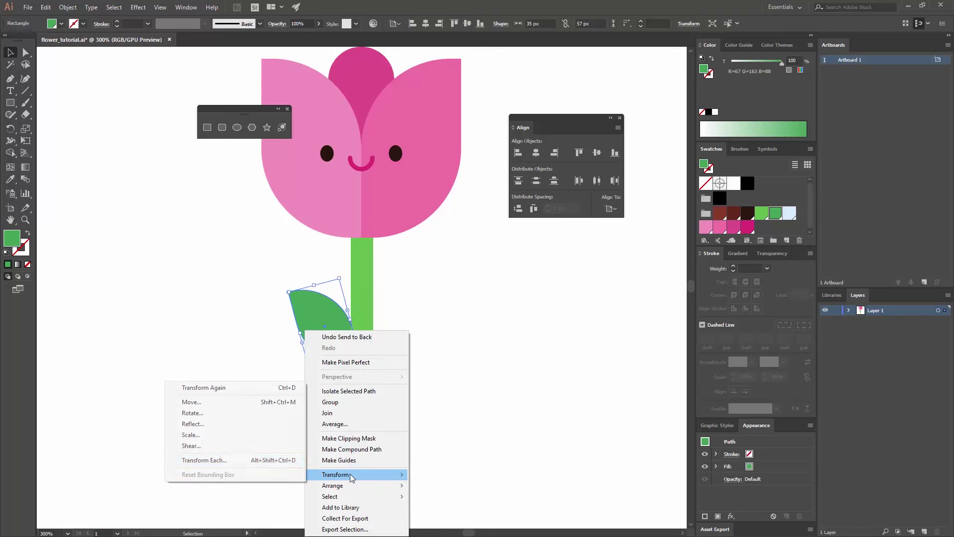
left_click(204, 424)
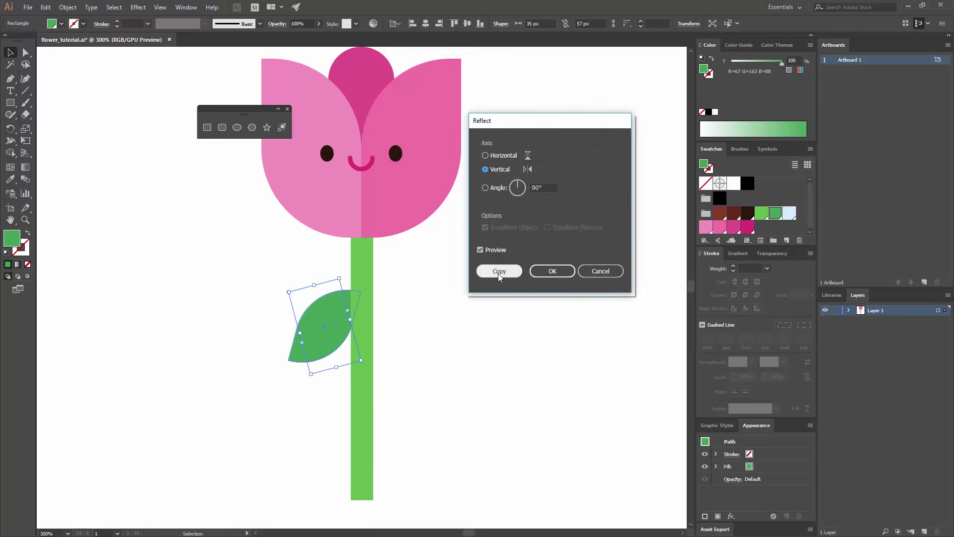
left_click(499, 271)
left_click_drag(353, 318, 402, 293)
left_click_drag(342, 336, 341, 343)
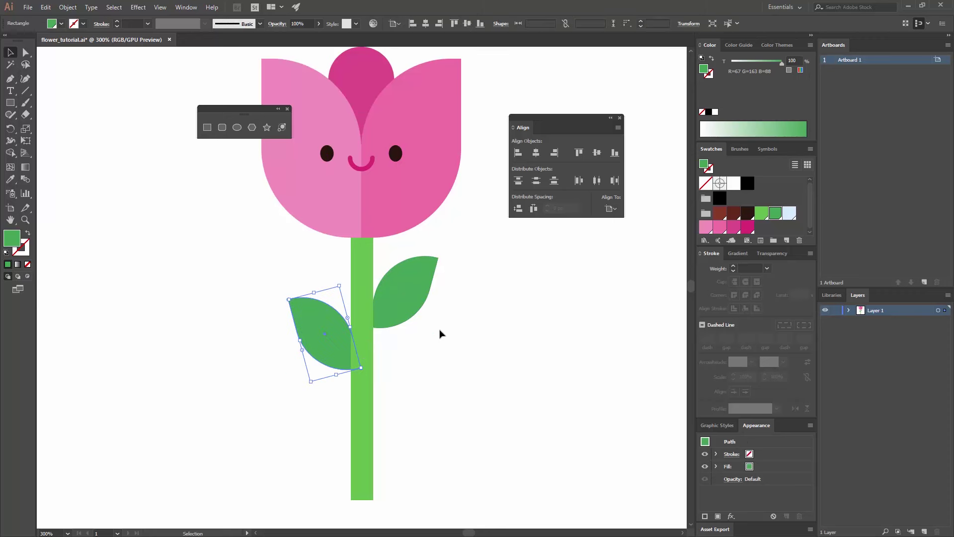
Group the two leaves and centre them horizontally on the stem as key object
left_click(412, 291, "shift")
key("ctrl+g")
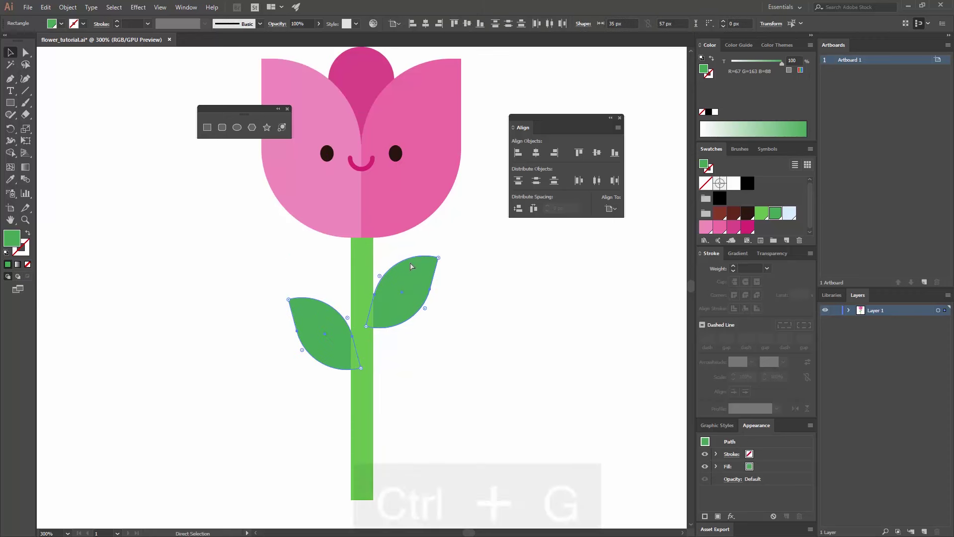
left_click(364, 305, "shift")
left_click(362, 262)
left_click(535, 153)
left_click(437, 318)
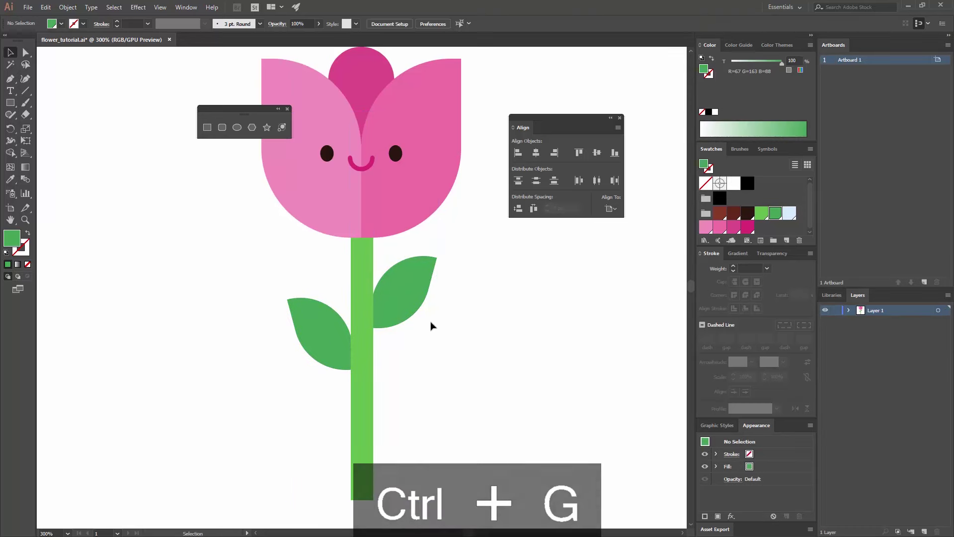
scroll(405, 278, "down", 2)
Create a 135 × 28 px rectangle and colour it red-brown
key("ctrl+minus")
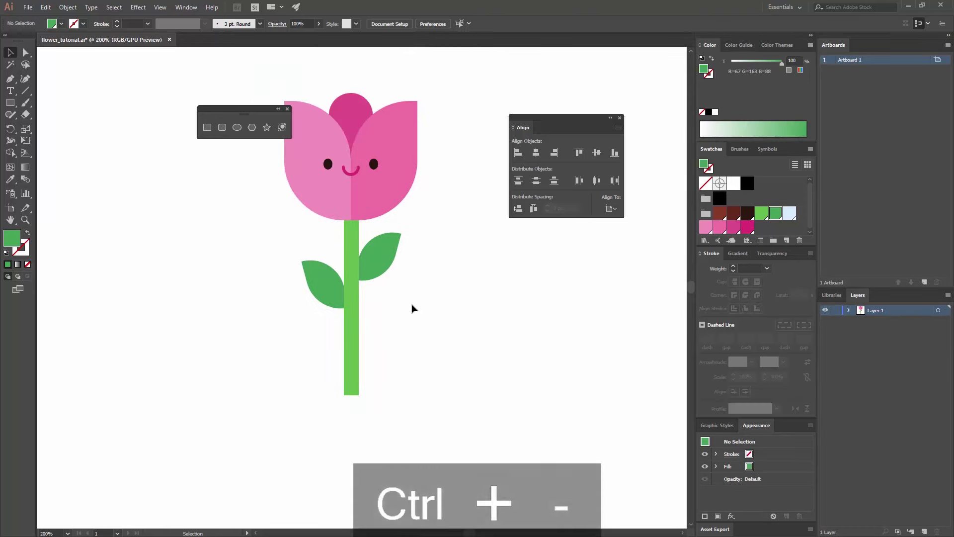
scroll(436, 330, "up", 1)
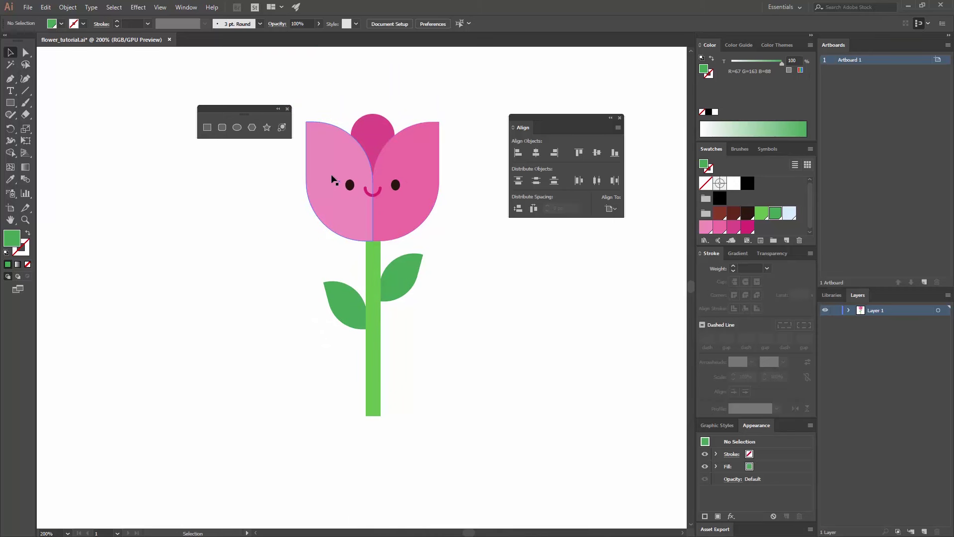
left_click(207, 128)
left_click(337, 329)
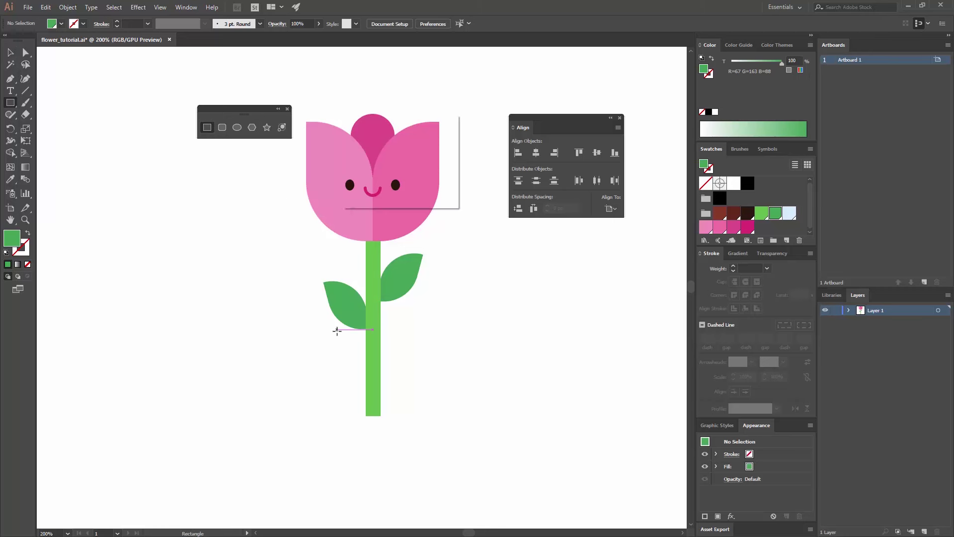
type("135")
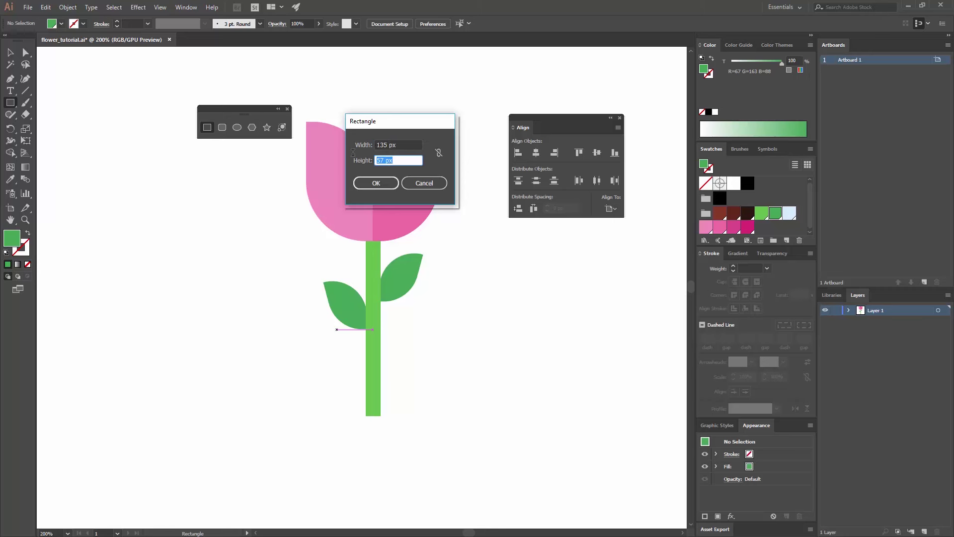
type("28")
left_click(386, 184)
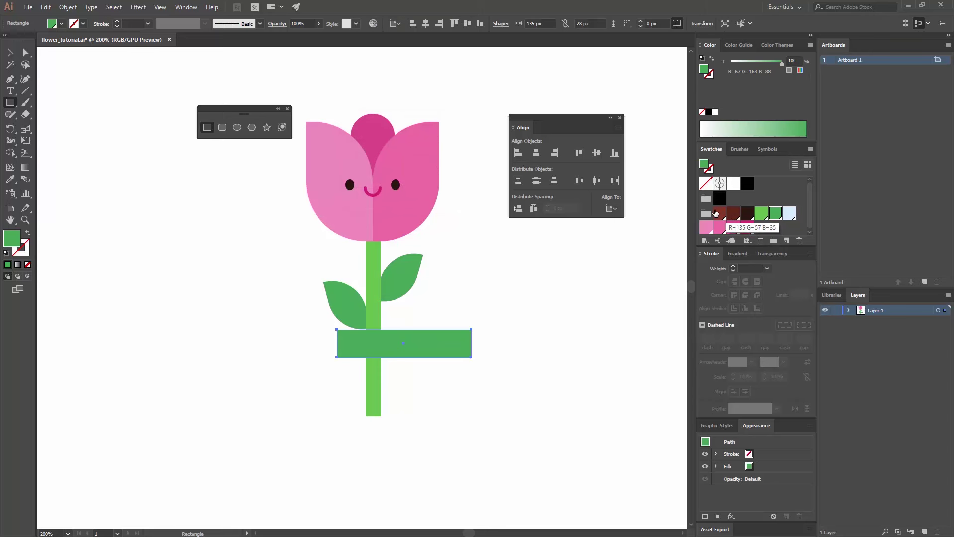
left_click(720, 213)
Centre the red-brown bar horizontally on the stem and move it down below the leaves
left_click(7, 53)
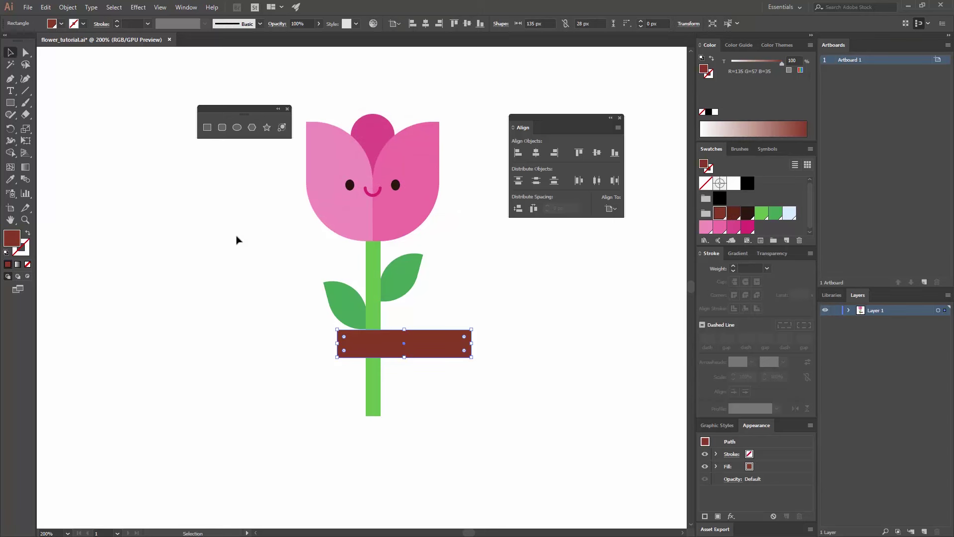
left_click(374, 313, "shift")
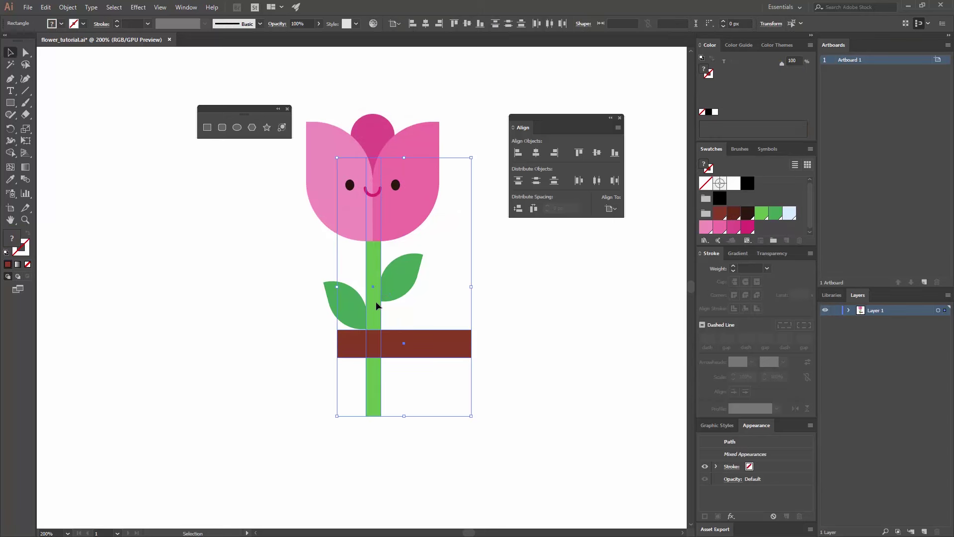
left_click(536, 153)
left_click(446, 317)
left_click_drag(413, 345, 412, 389)
left_click(458, 379)
left_click_drag(454, 363, 451, 309)
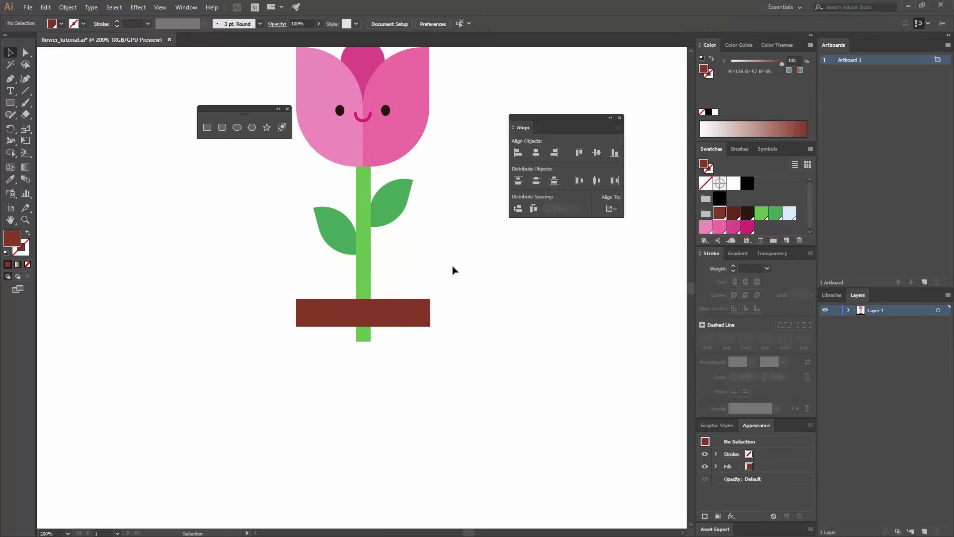
Create a 112 × 90 px rectangle filled darker brown for the pot body
left_click(207, 129)
left_click(308, 310)
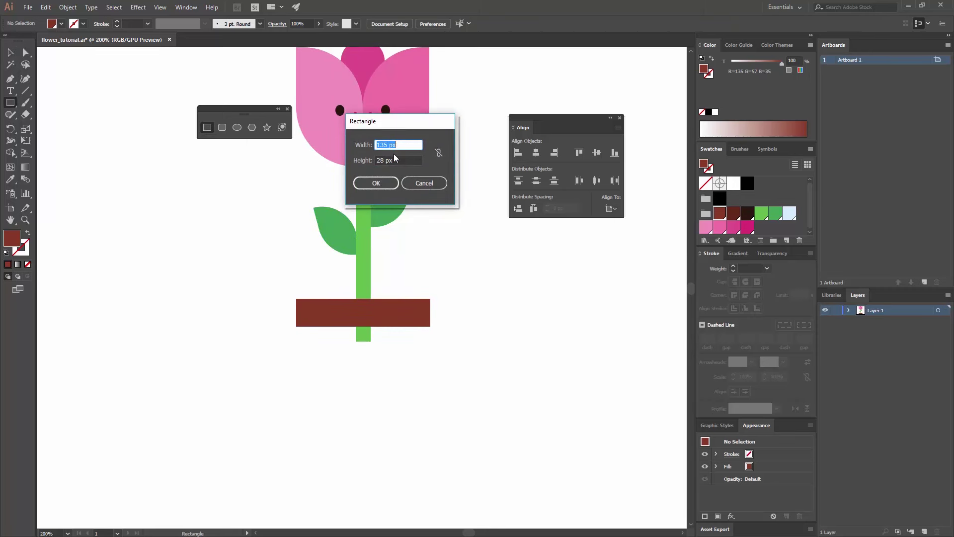
type("112")
key("Tab")
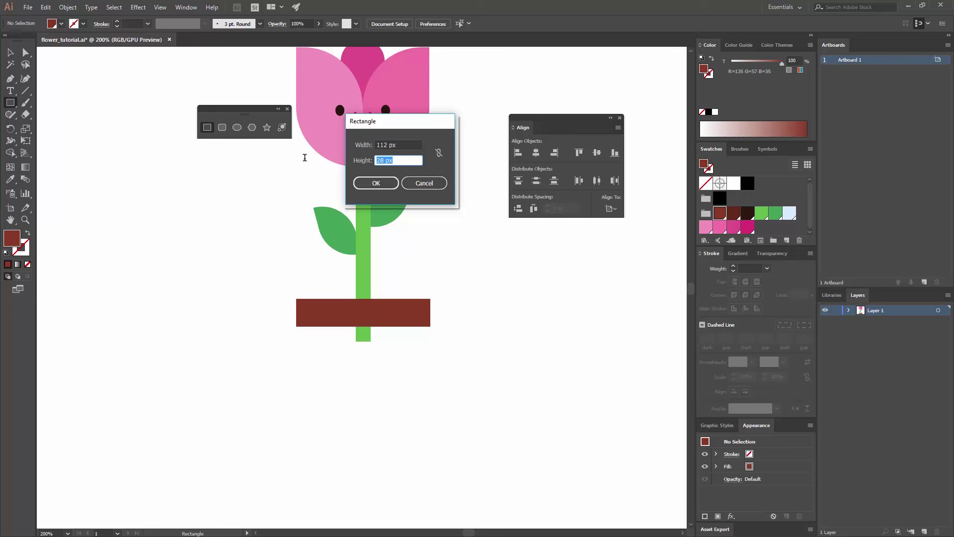
type("90")
left_click(370, 183)
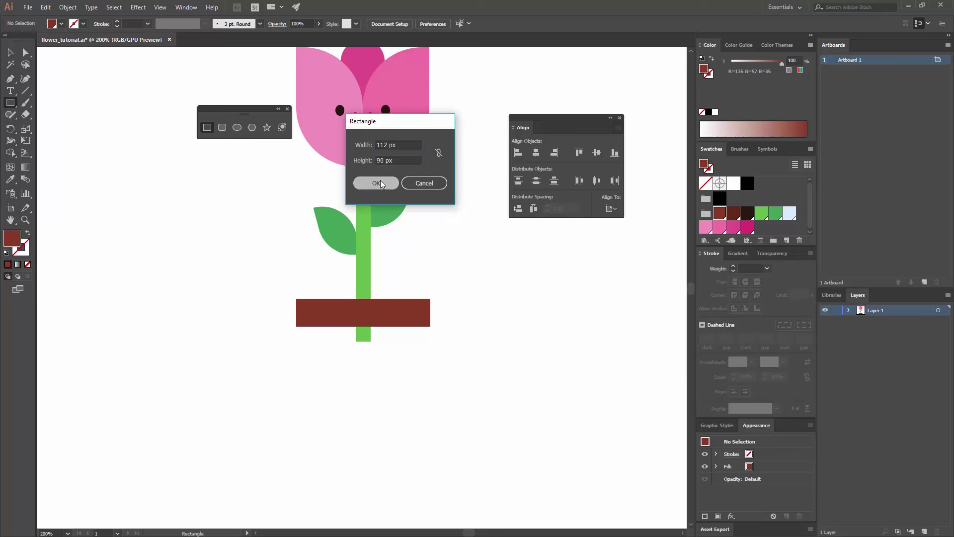
key("v")
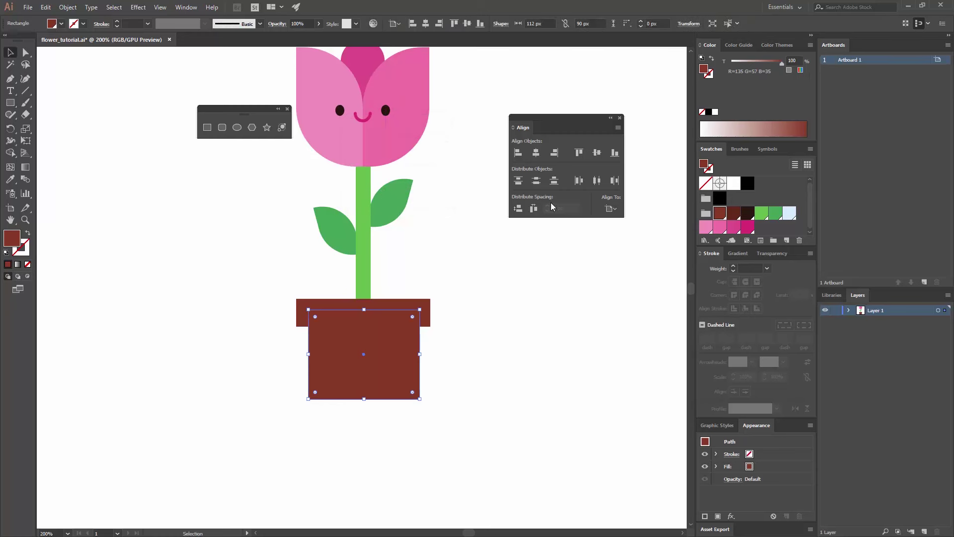
left_click(733, 214)
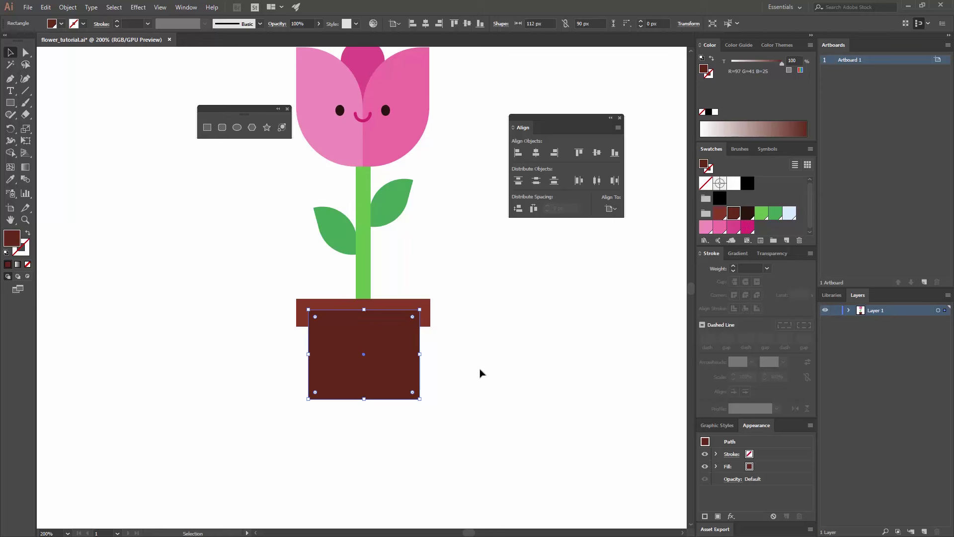
Nudge the pot body's bottom corners inward so it tapers toward the base
left_click(27, 52)
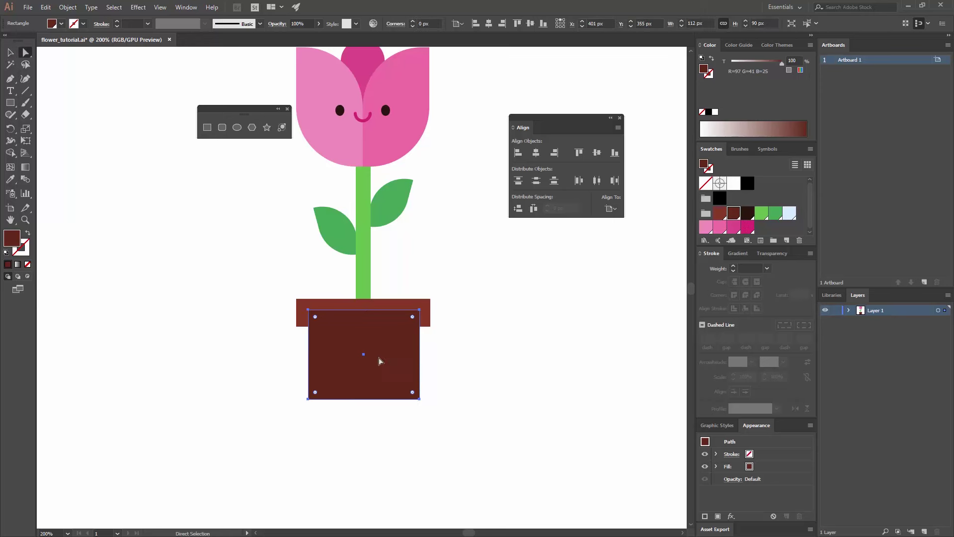
left_click(420, 399)
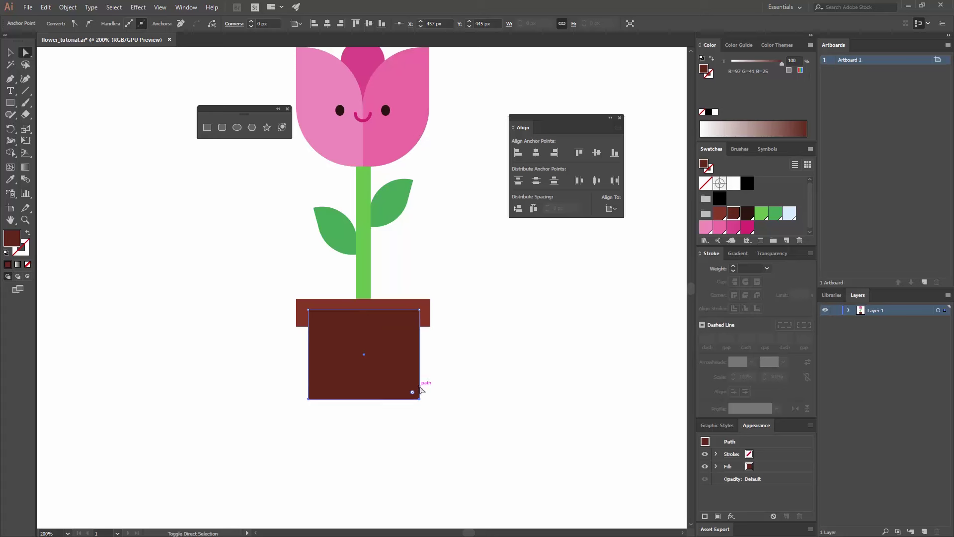
key("shift+Left")
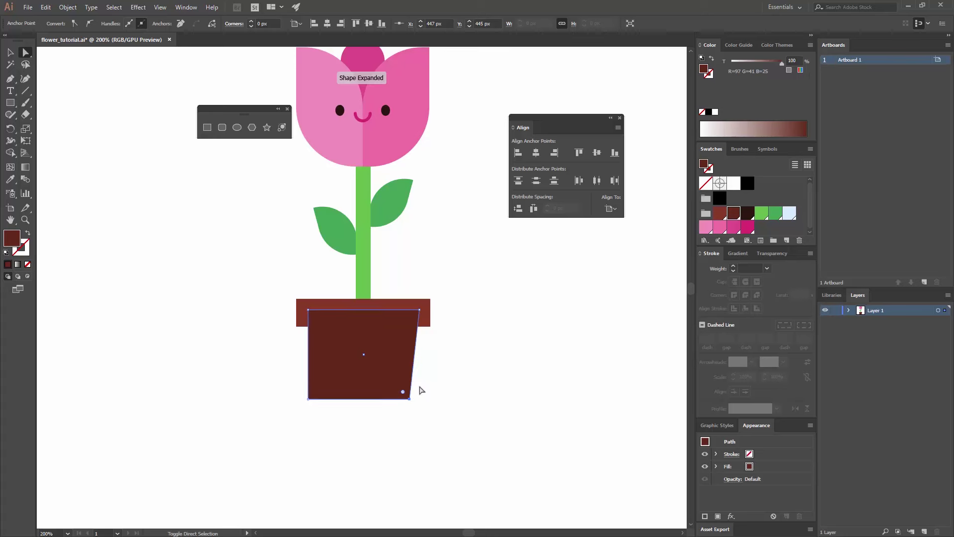
key("shift+Left")
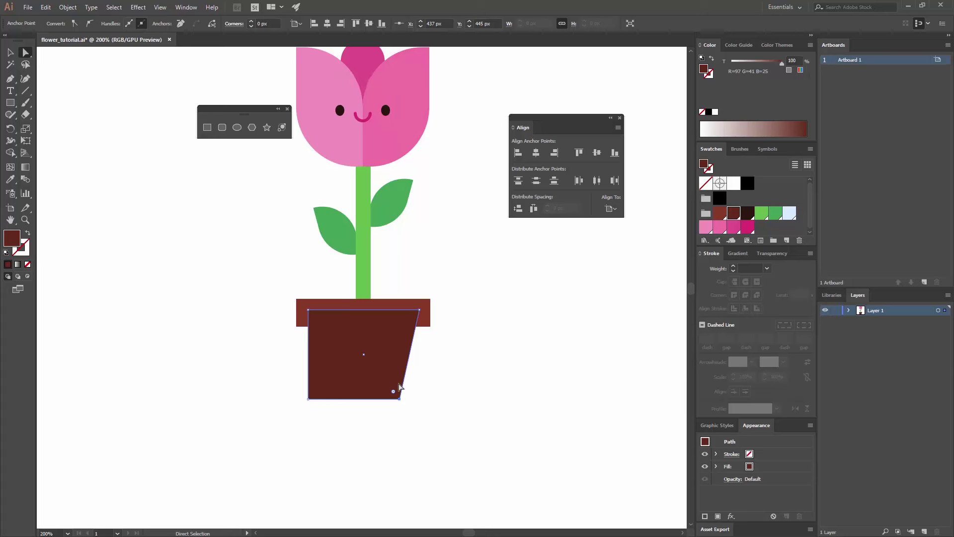
left_click_drag(330, 415, 280, 388)
key("shift+Right")
key("shift+Right")
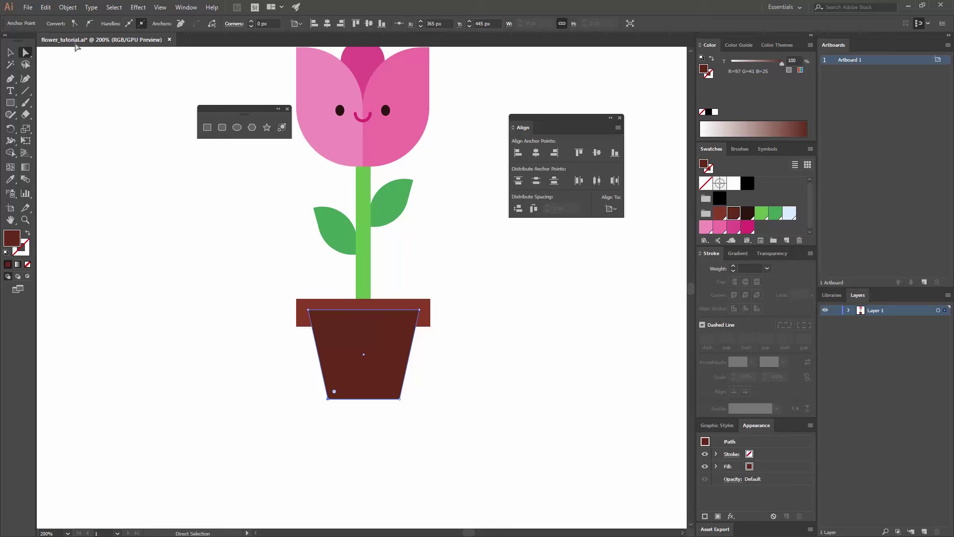
left_click(10, 52)
left_click(452, 302)
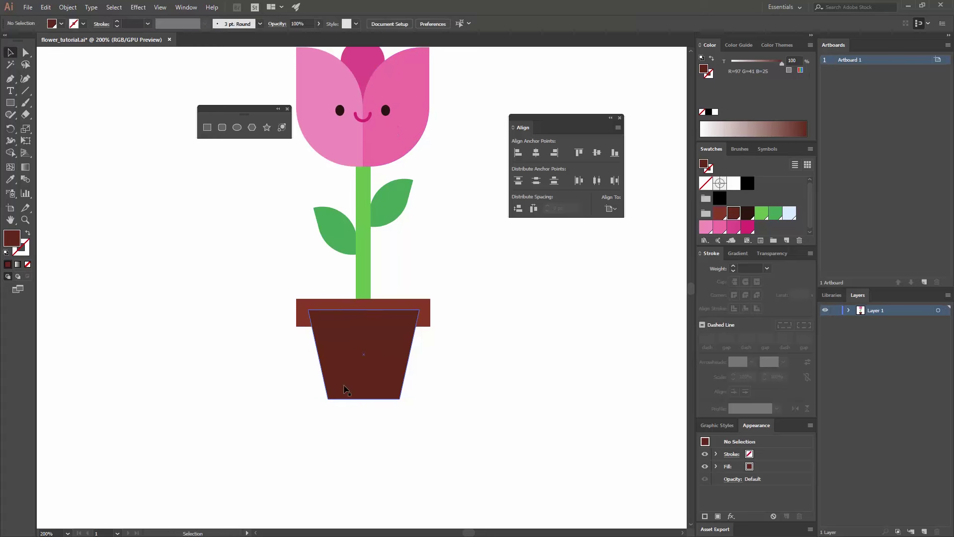
Bring the pot rim to the front, above the stem
left_click(393, 376)
left_click(450, 341)
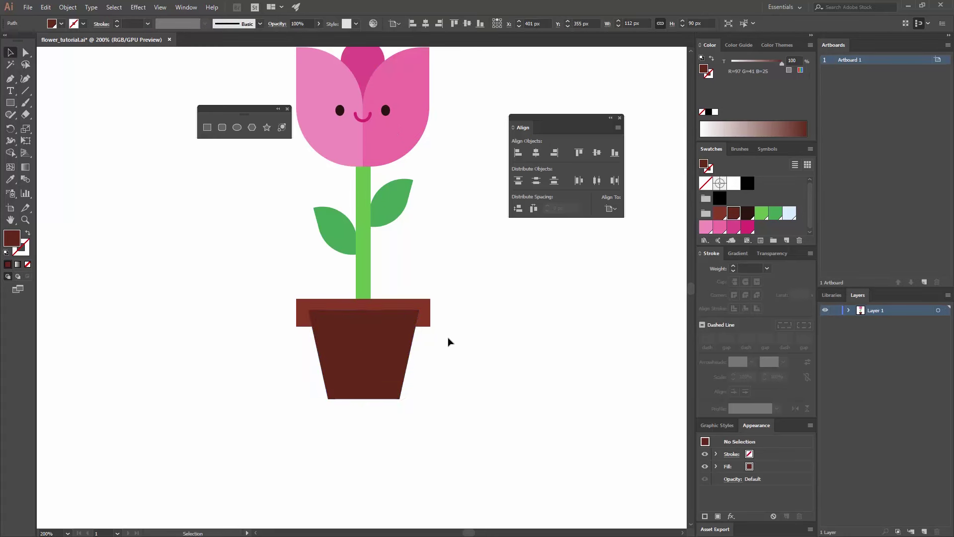
left_click(403, 305)
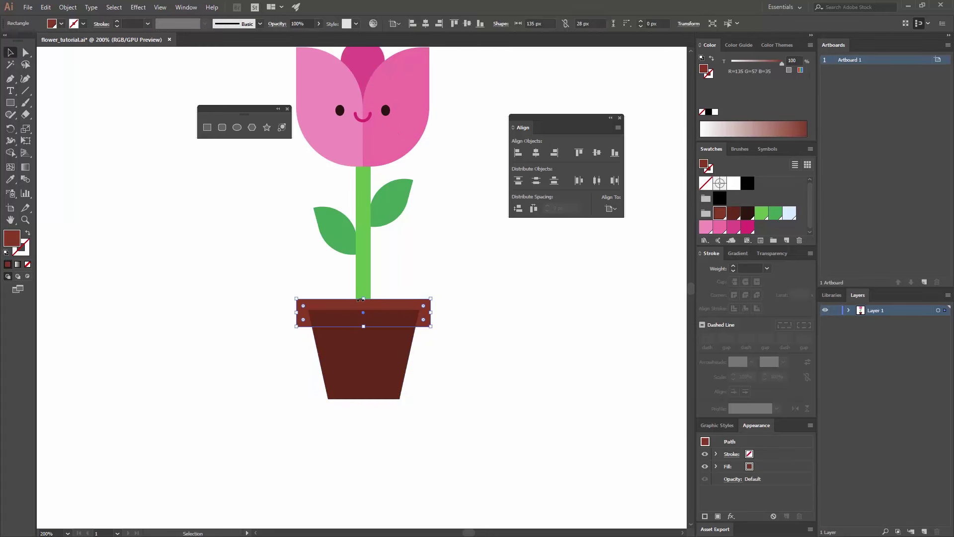
right_click(399, 302)
mouse_move(447, 456)
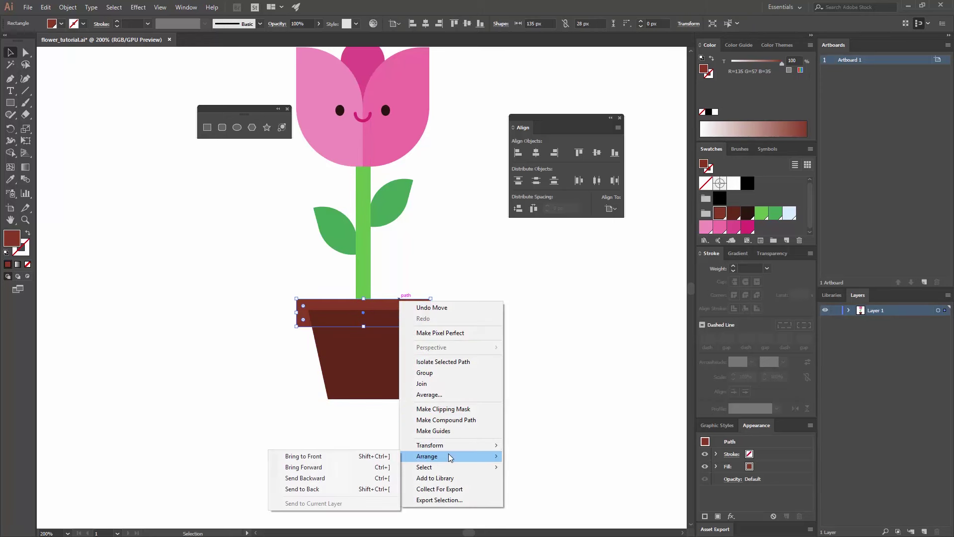
left_click(347, 458)
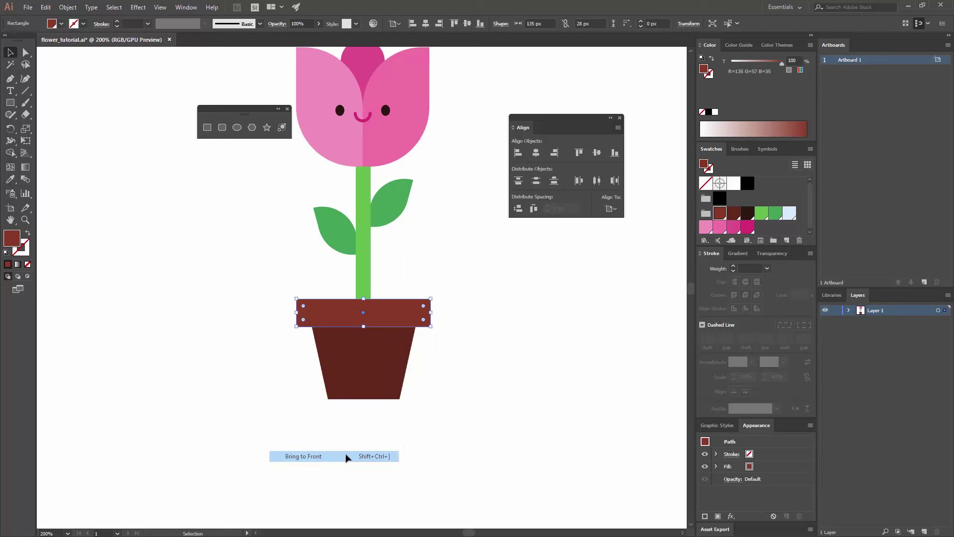
left_click(444, 375)
Centre the pot body horizontally on the stem
left_click_drag(443, 291, 432, 426)
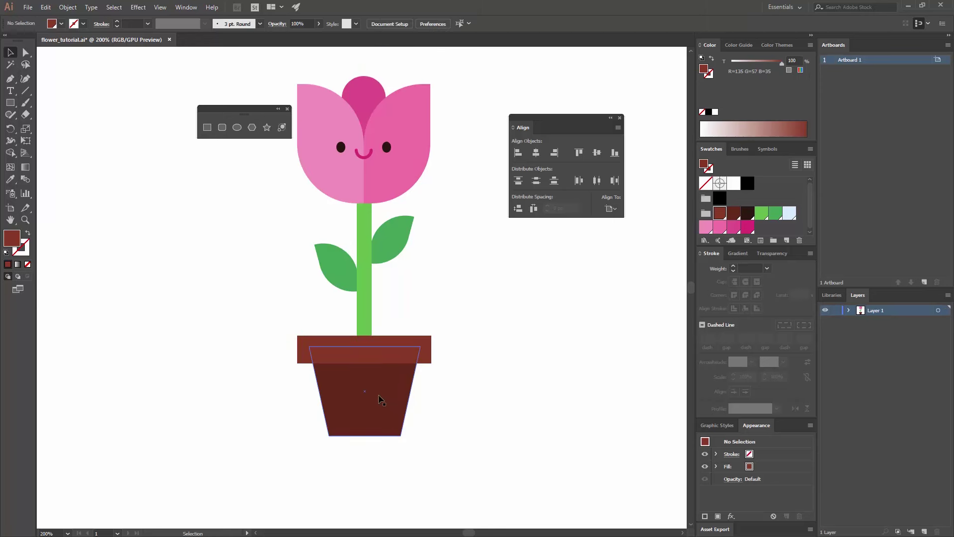
left_click(372, 392)
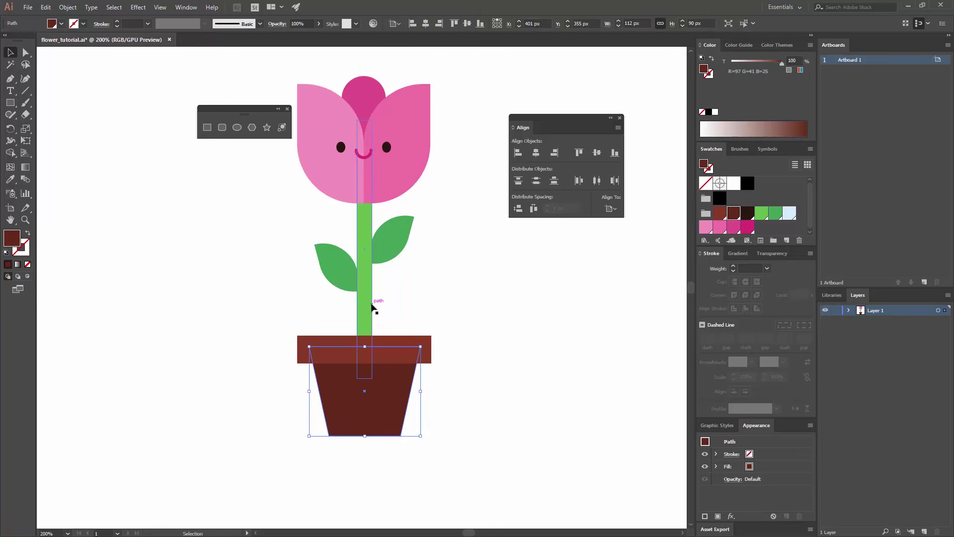
left_click(368, 303, "shift")
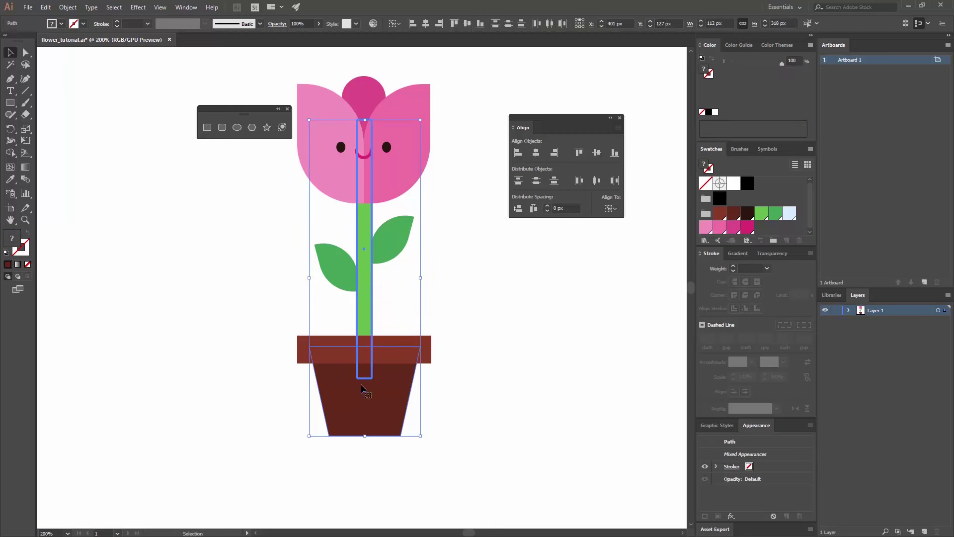
left_click(536, 152)
left_click(531, 353)
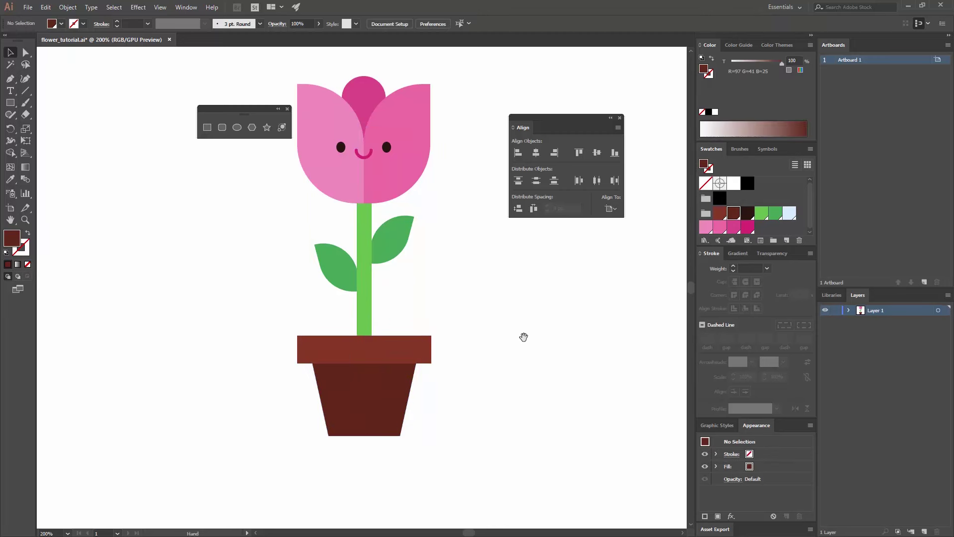
left_click_drag(523, 335, 501, 363)
Group the tulip, leaves and pot (Ctrl+G), then horizontally centre it and bottom-align it lower
key("ctrl+minus")
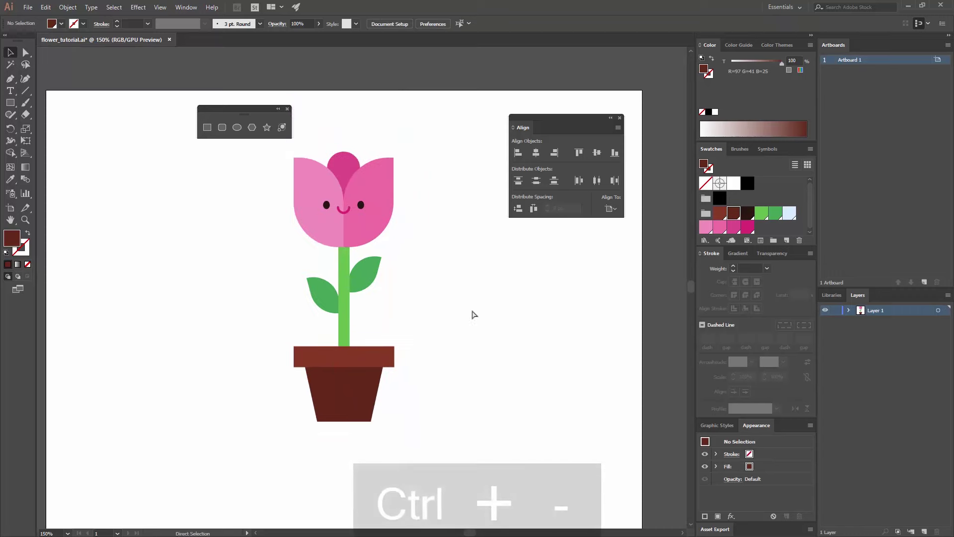
left_click_drag(309, 199, 289, 166)
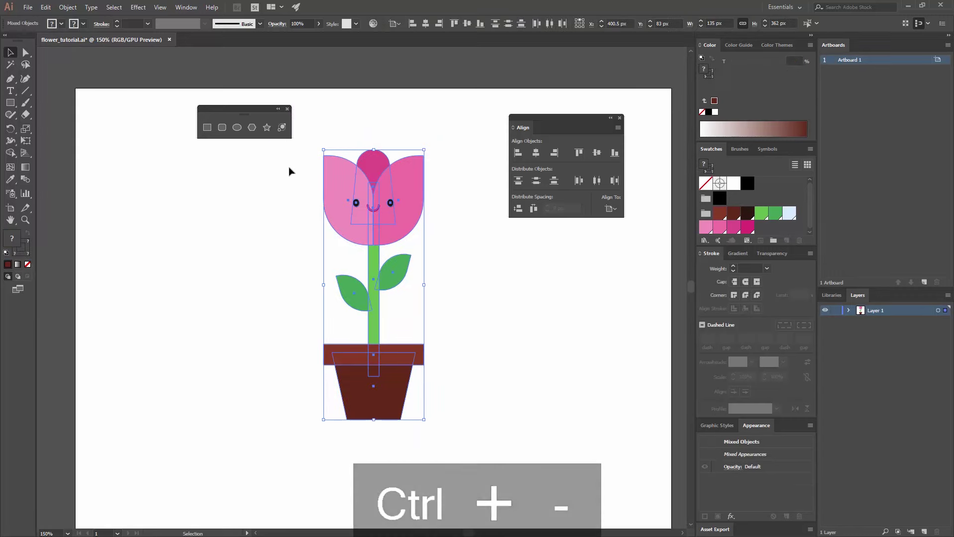
key("ctrl+g")
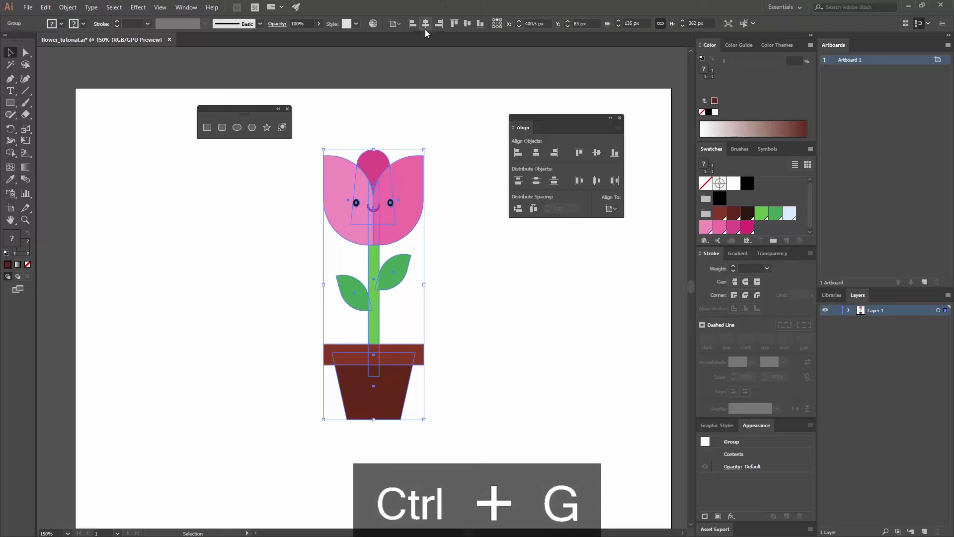
left_click(425, 28)
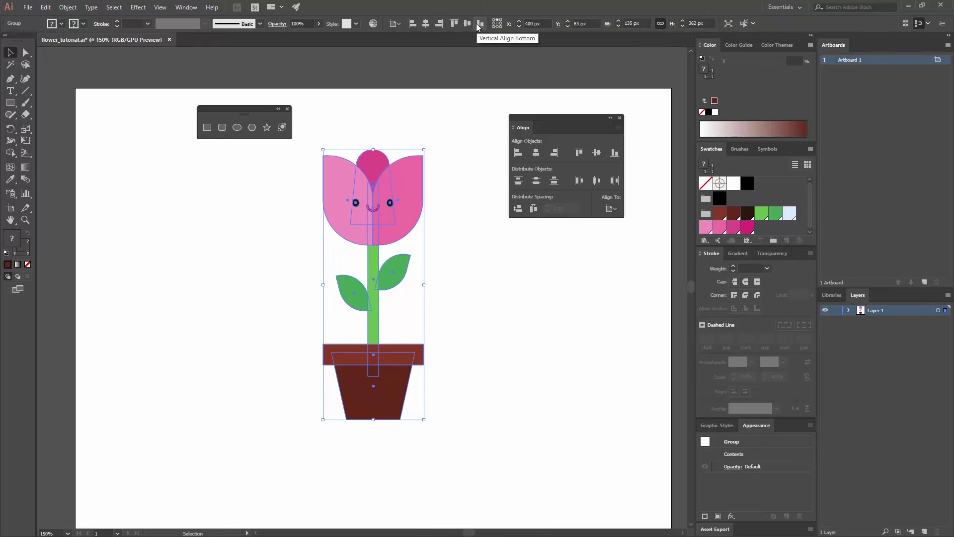
left_click(480, 24)
left_click(447, 264)
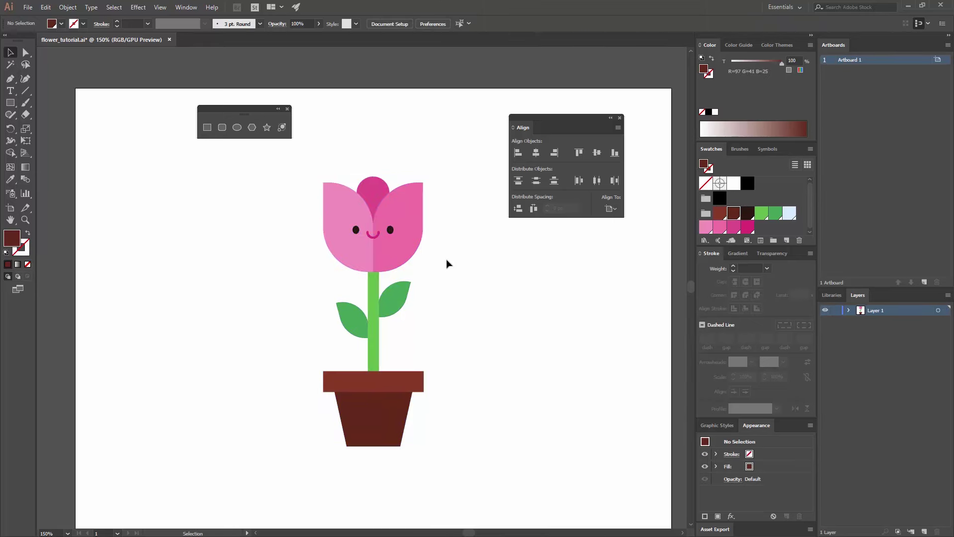
key("ctrl+minus")
key("ctrl+minus")
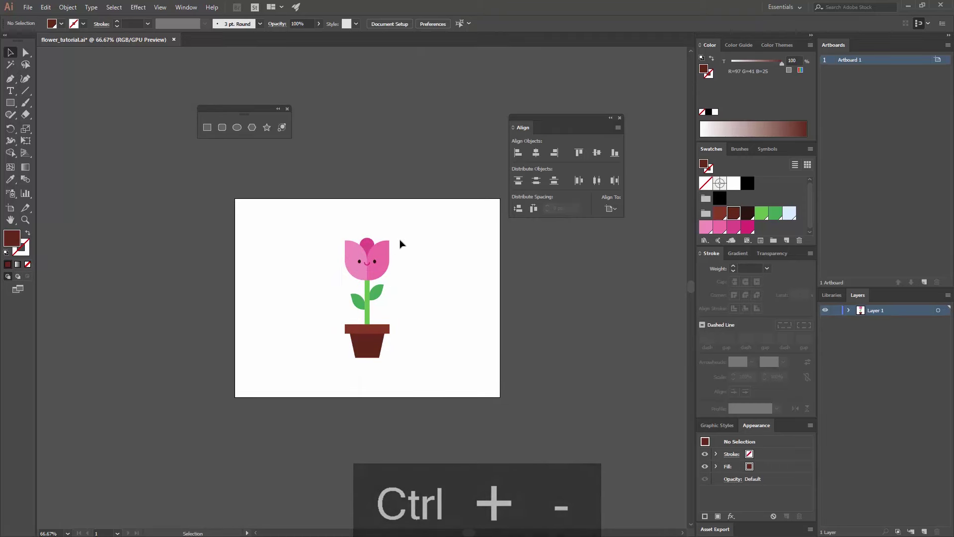
key("ctrl+equal")
key("ctrl+equal")
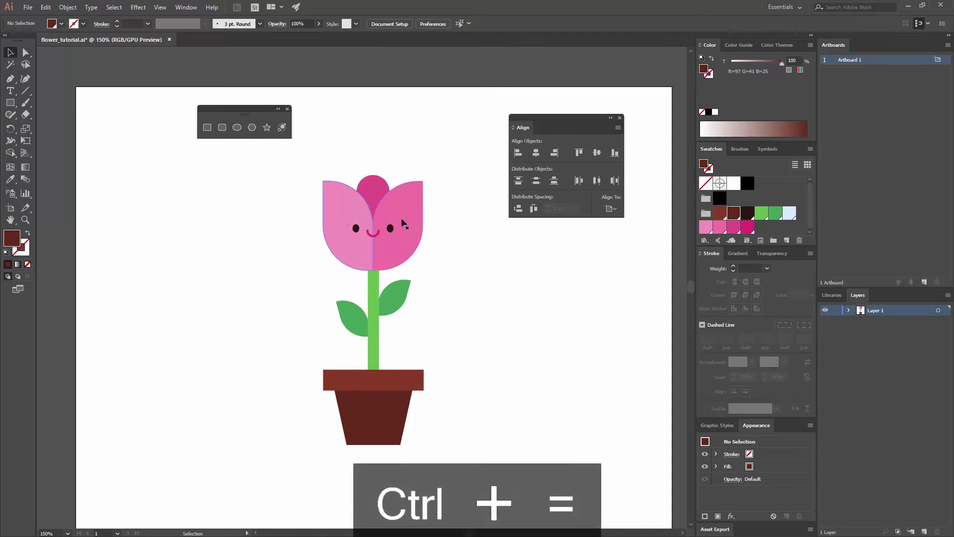
Draw a 340 x 340 px circle and fill it with the pale blue swatch
left_click(238, 129)
left_click(429, 247)
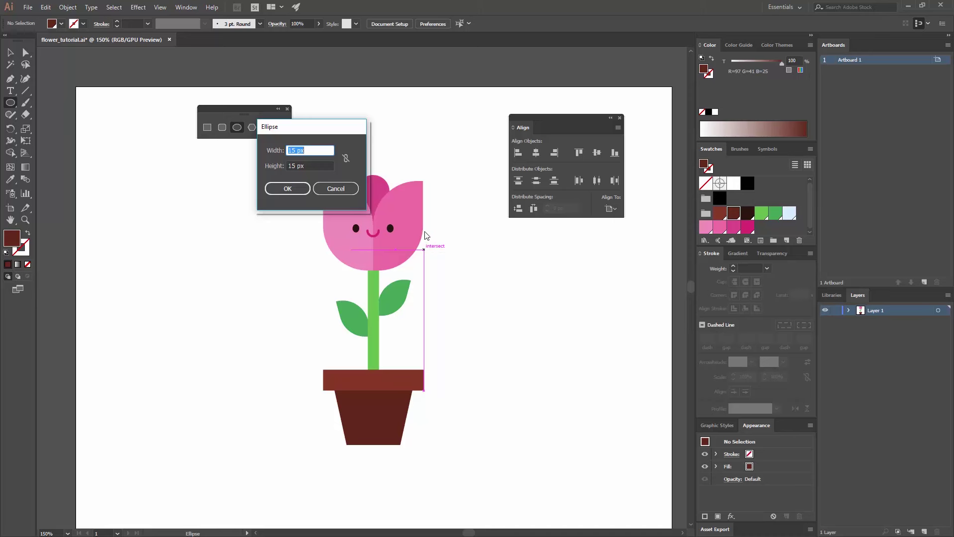
type("340")
key("Tab")
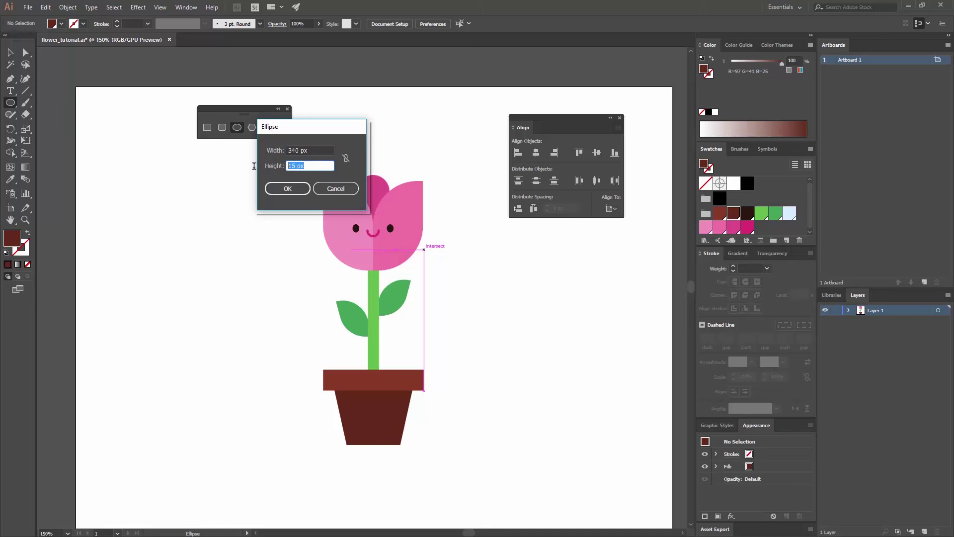
type("340")
left_click(299, 189)
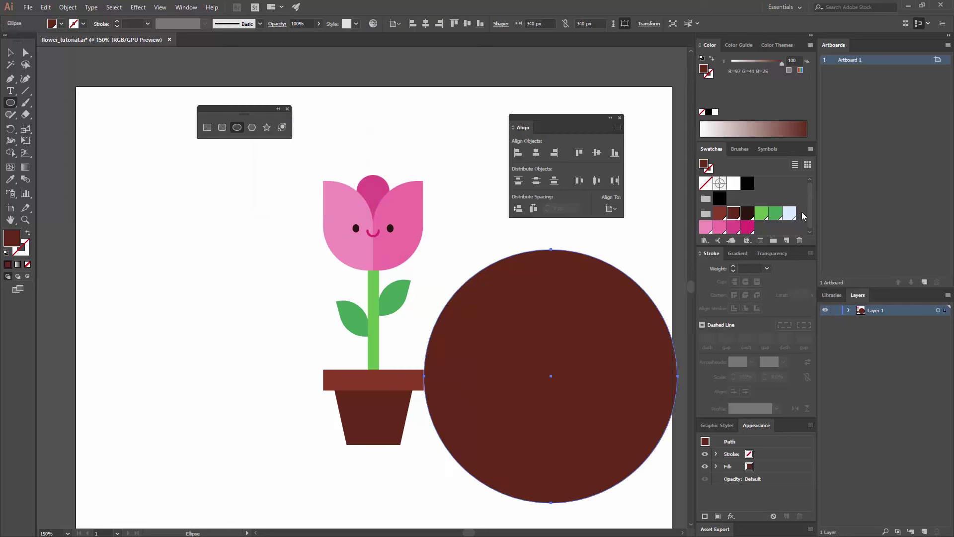
left_click(789, 213)
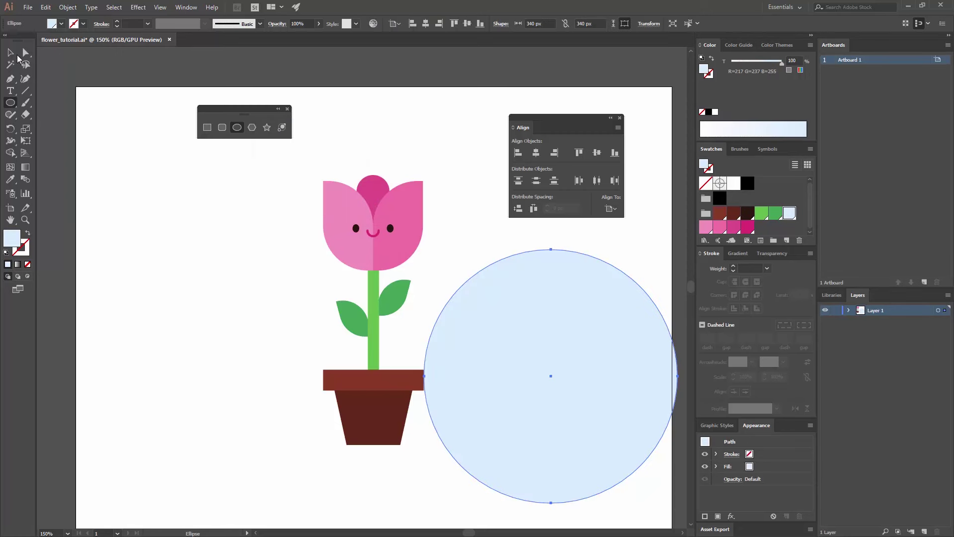
Centre the blue circle horizontally and vertically on the tulip, then send it to the back
left_click(11, 54)
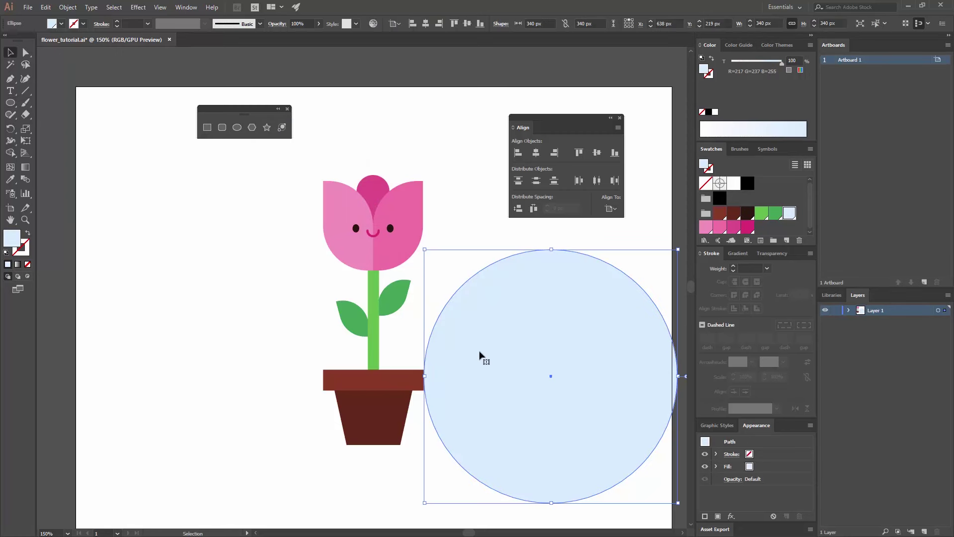
left_click(535, 153)
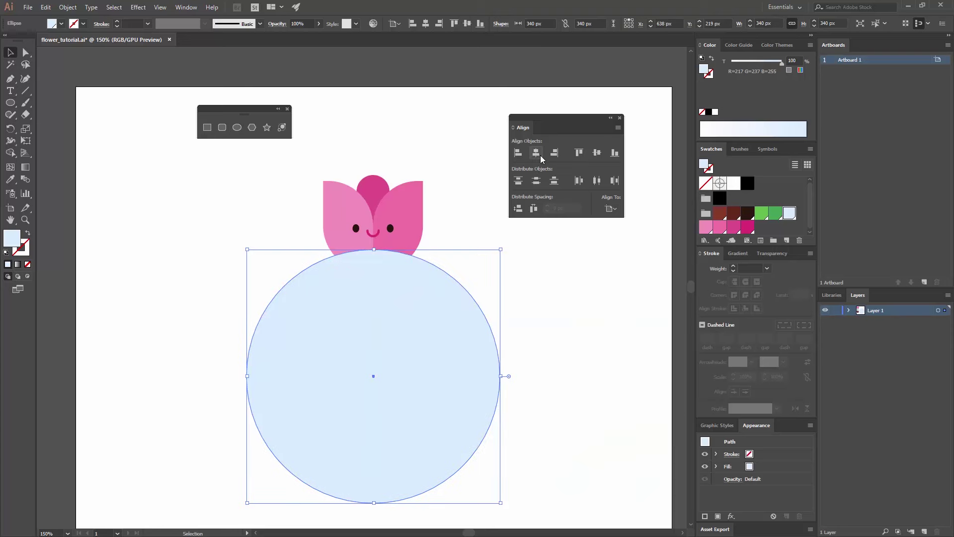
left_click(597, 153)
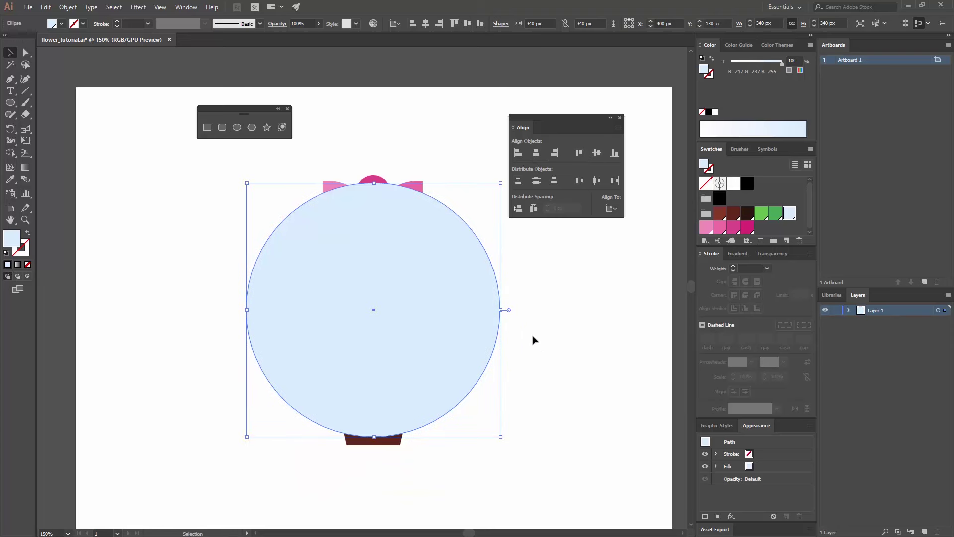
right_click(434, 286)
left_click(453, 293)
key("ctrl+z")
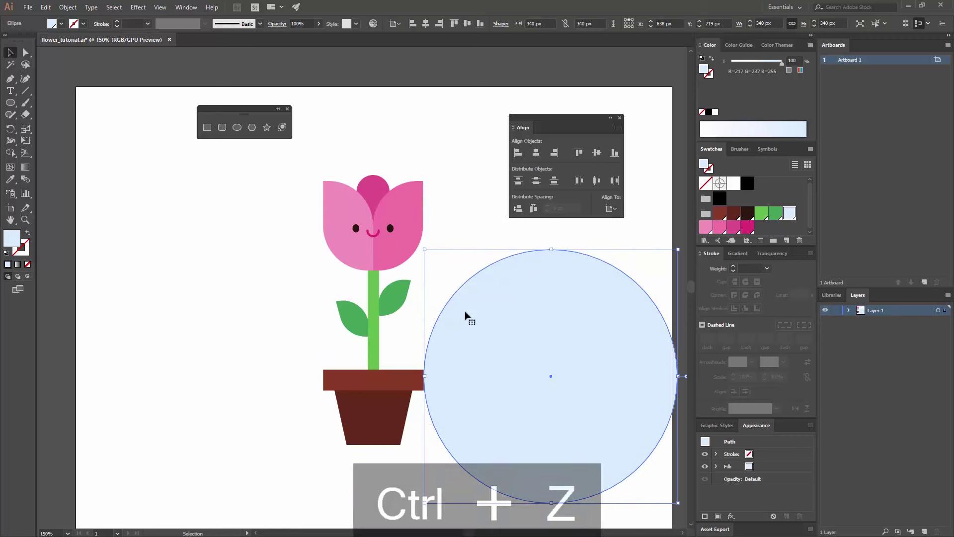
key("ctrl+shift+z")
right_click(430, 295)
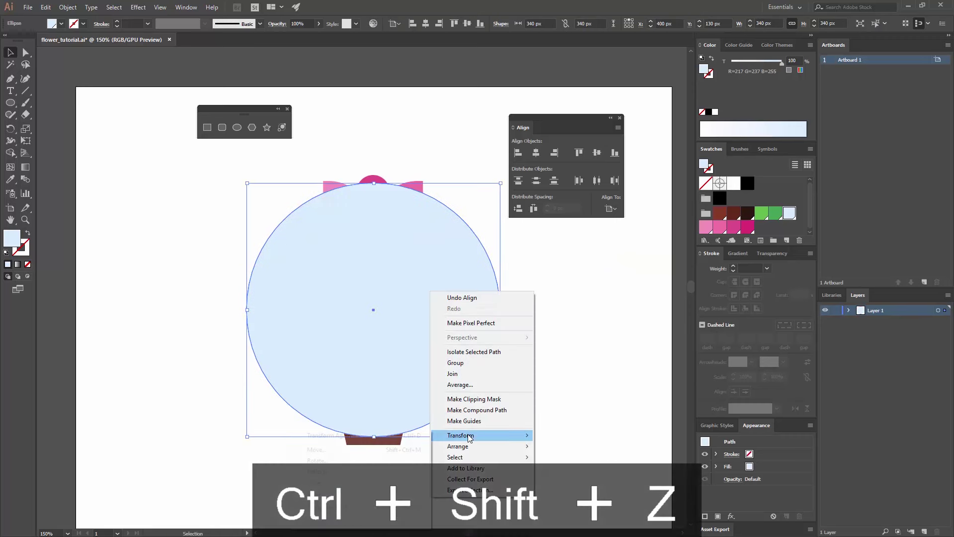
mouse_move(463, 436)
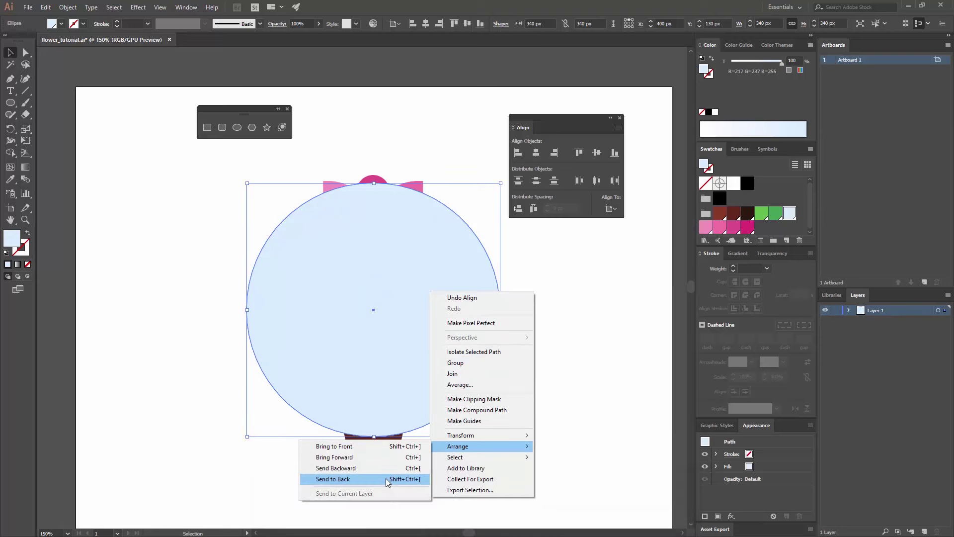
left_click(380, 480)
left_click(464, 448)
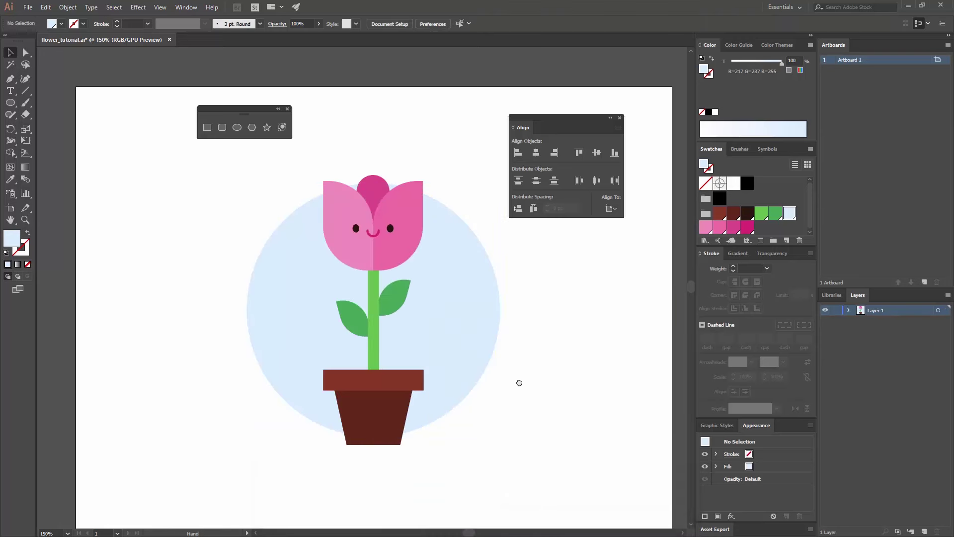
left_click_drag(519, 383, 502, 348)
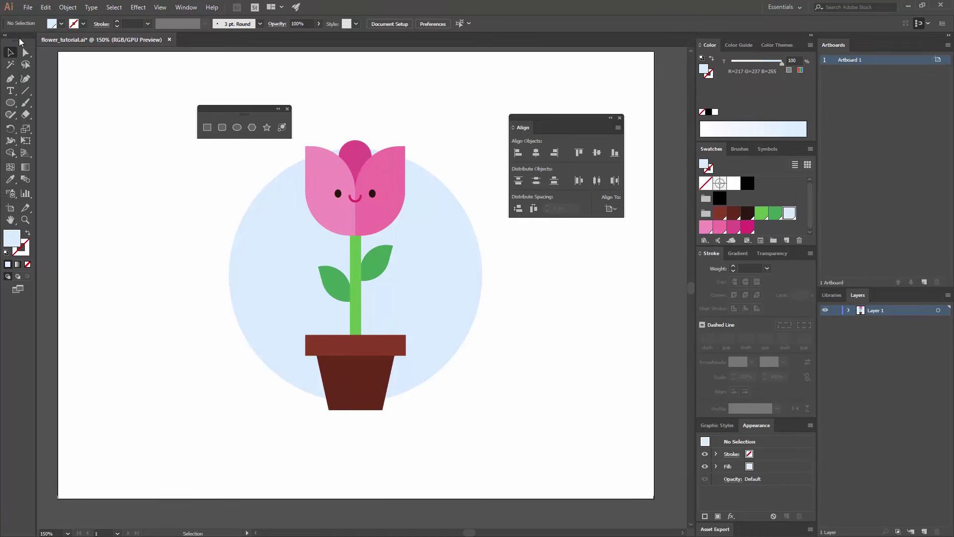
Add a text object below the pot reading 'Spring is here!'
left_click(10, 91)
left_click(203, 407)
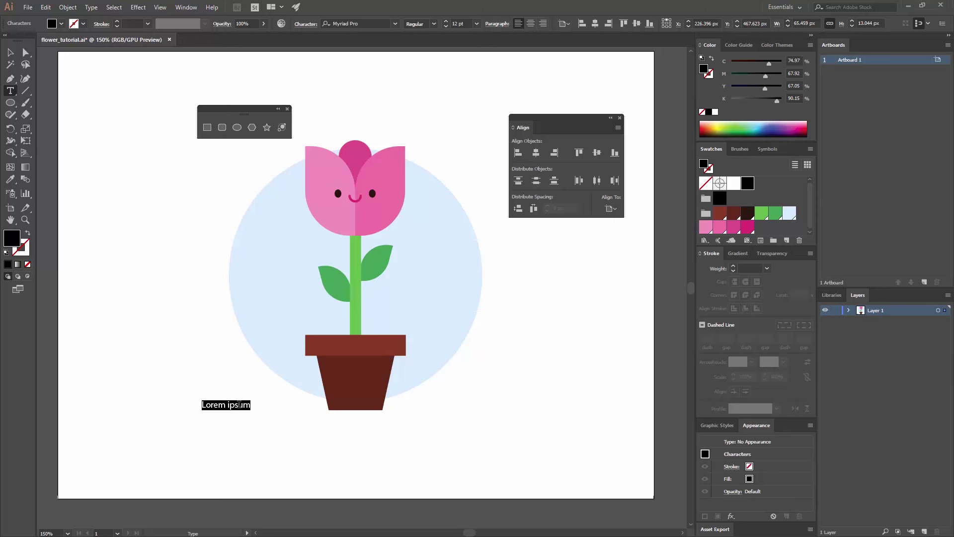
type("Spring is here!")
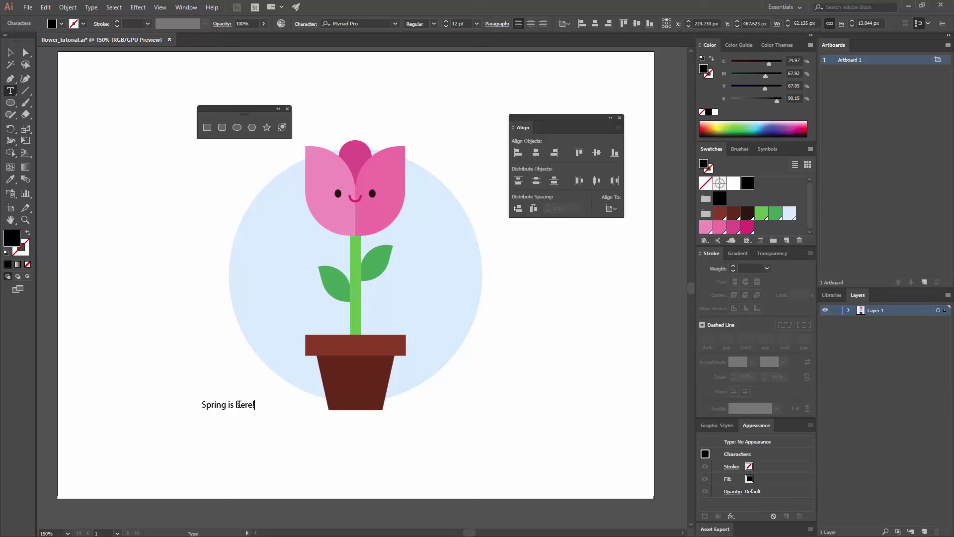
left_click(10, 52)
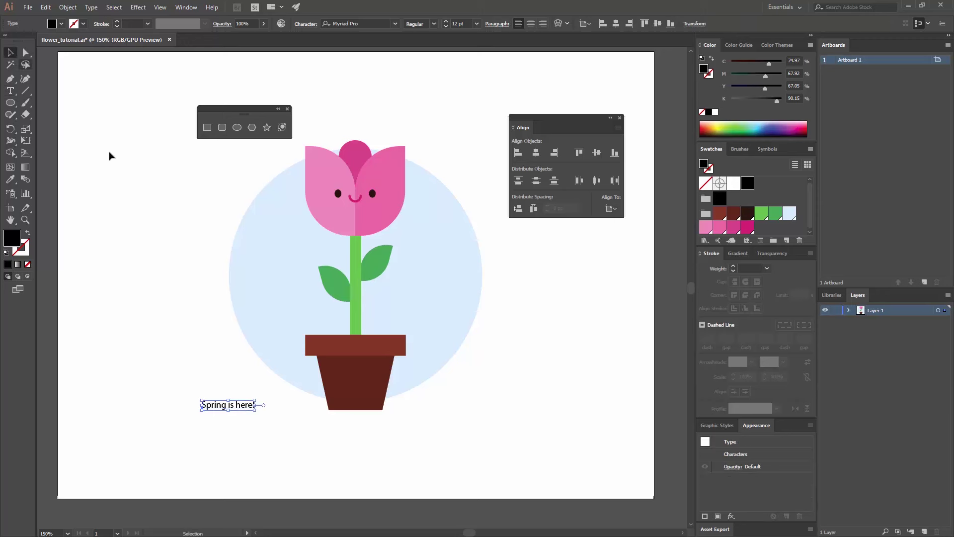
Set the caption's font to Coming Soon at 30 pt
left_click(363, 24)
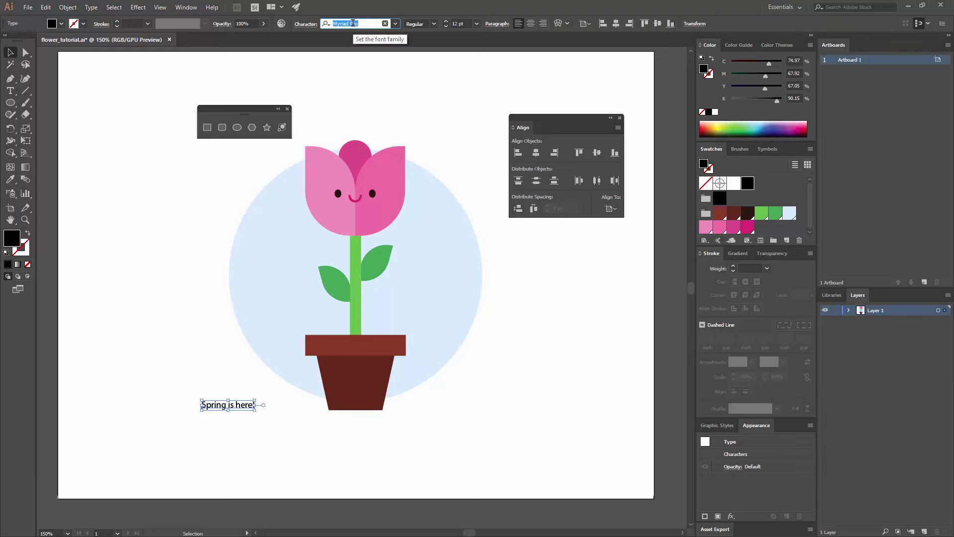
type("comi")
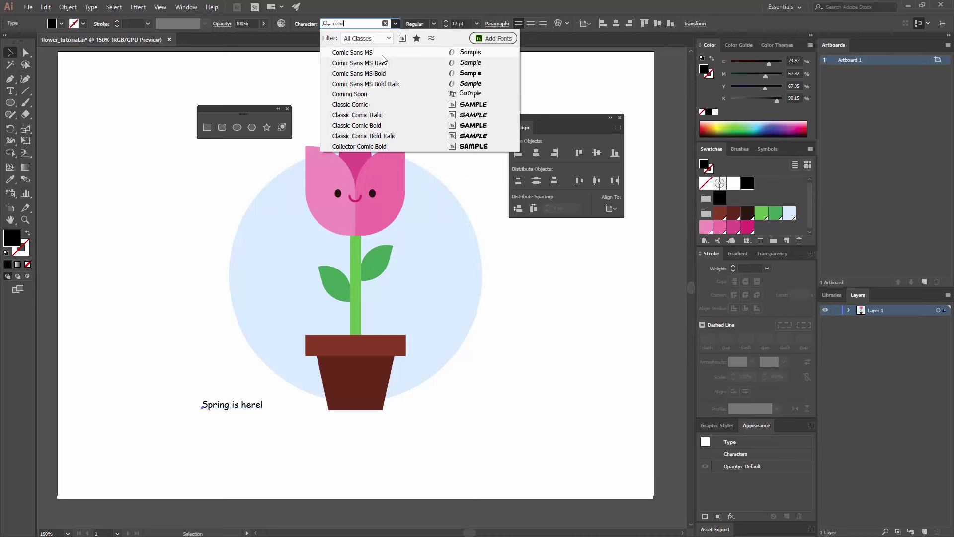
left_click(379, 94)
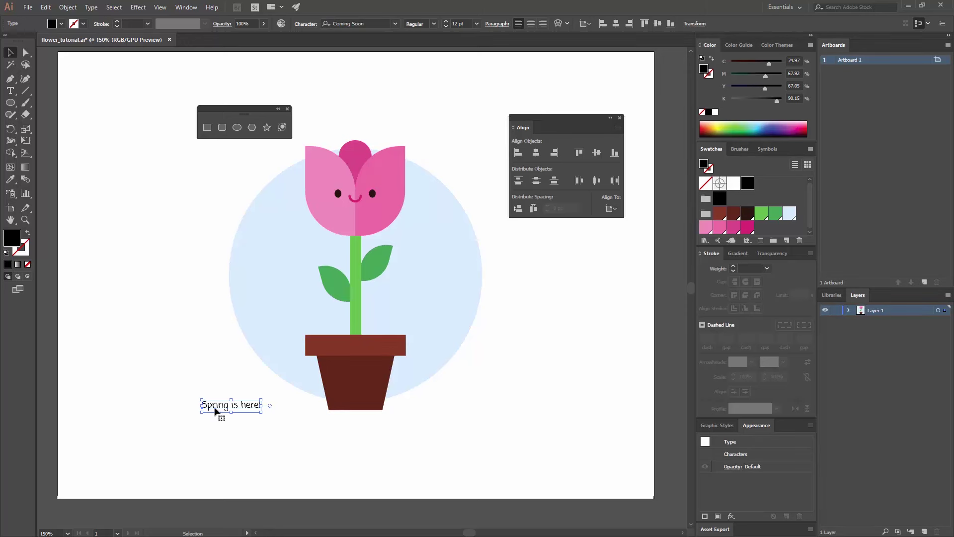
left_click(467, 22)
type("30")
key("Return")
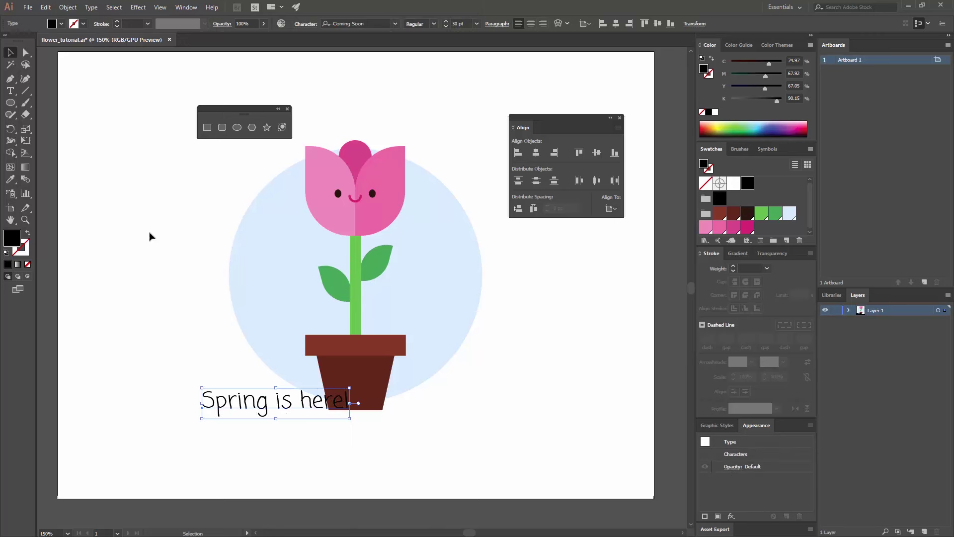
Colour the caption dark brown, centre-align it on the artboard, and drag it down beneath the pot
left_click(747, 217)
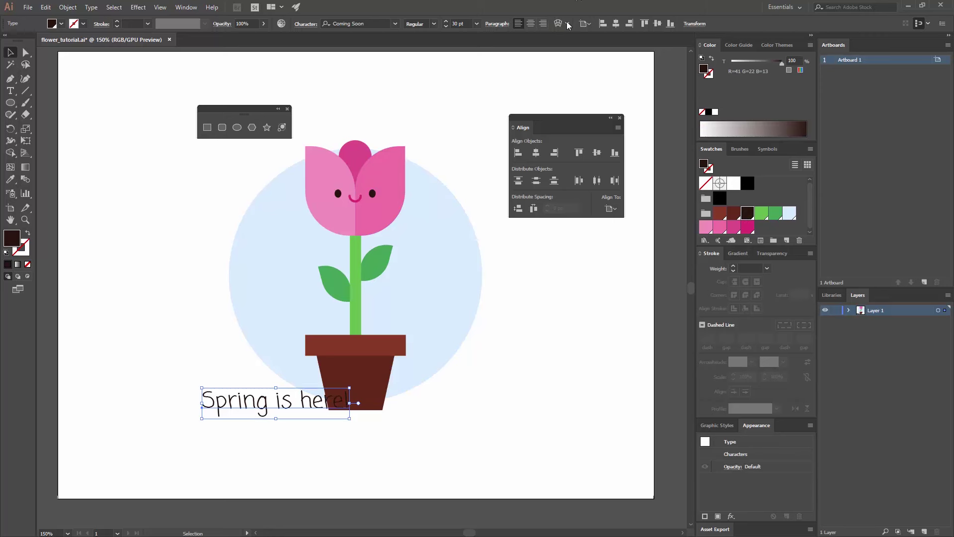
left_click(529, 25)
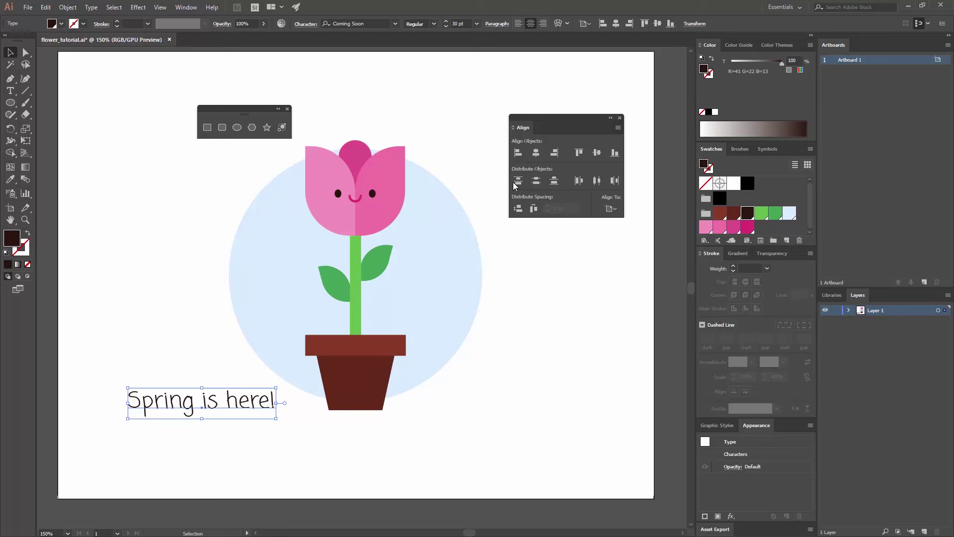
left_click(536, 153)
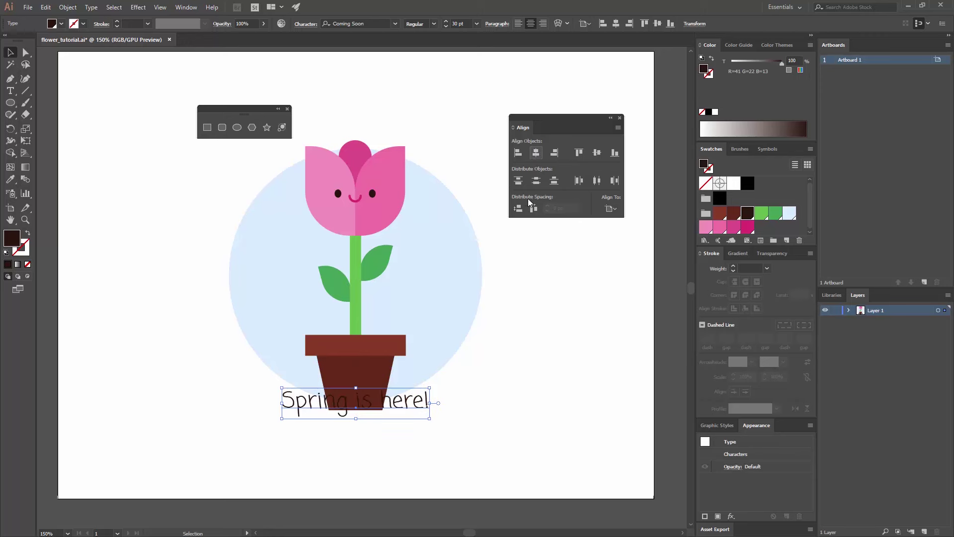
left_click(520, 342)
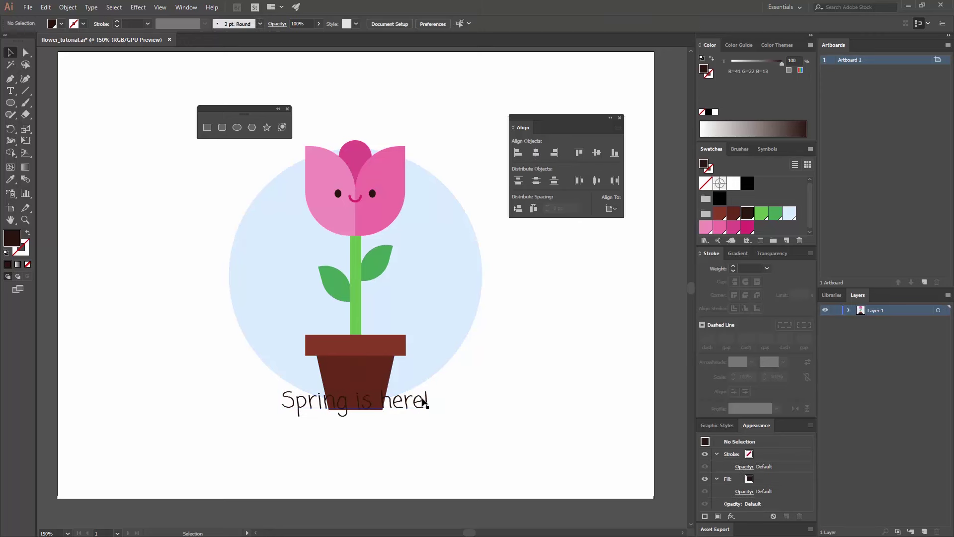
left_click_drag(424, 401, 408, 439)
Group the tulip, pot, blue backdrop and 'Spring is here!' caption, then vertically centre the group
left_click(473, 419)
left_click(494, 444)
left_click_drag(486, 466, 187, 156)
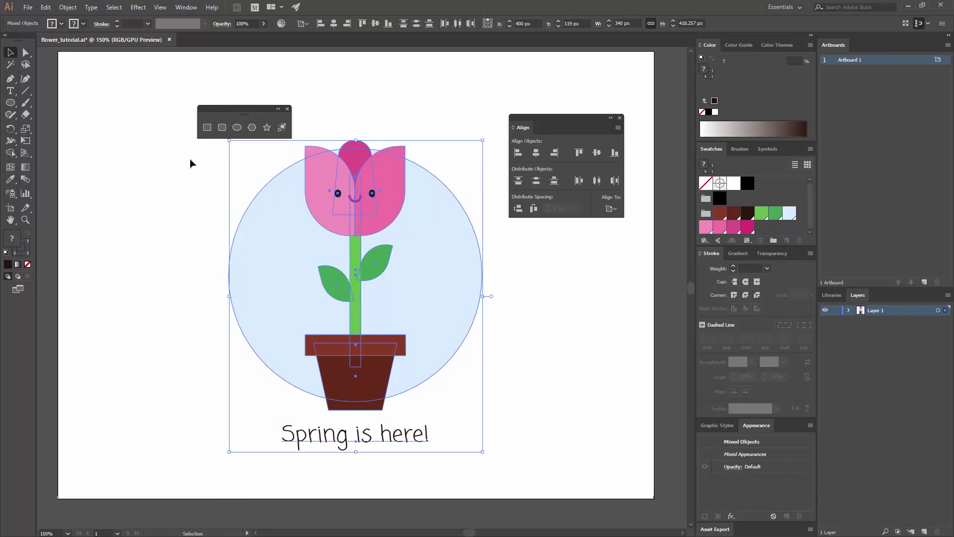
key("ctrl+g")
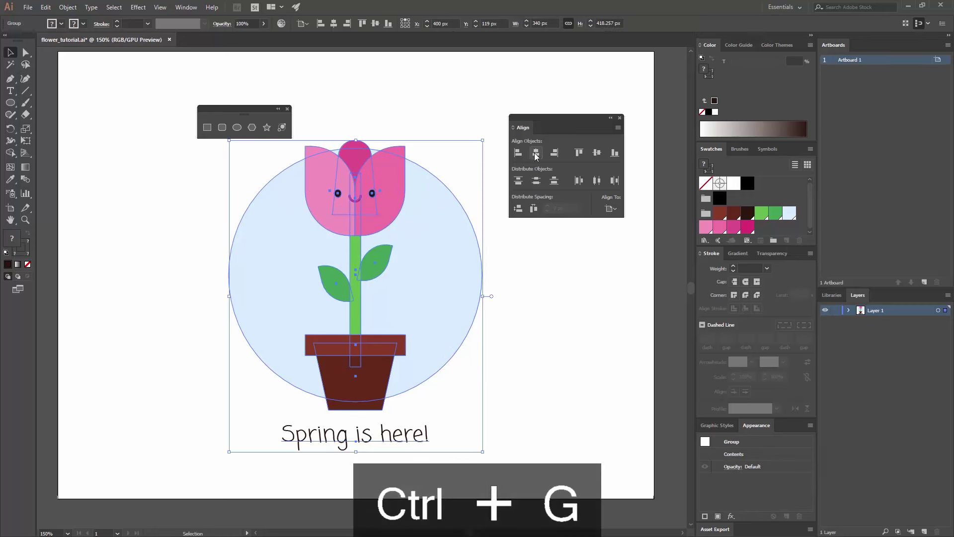
left_click(597, 152)
left_click(466, 101)
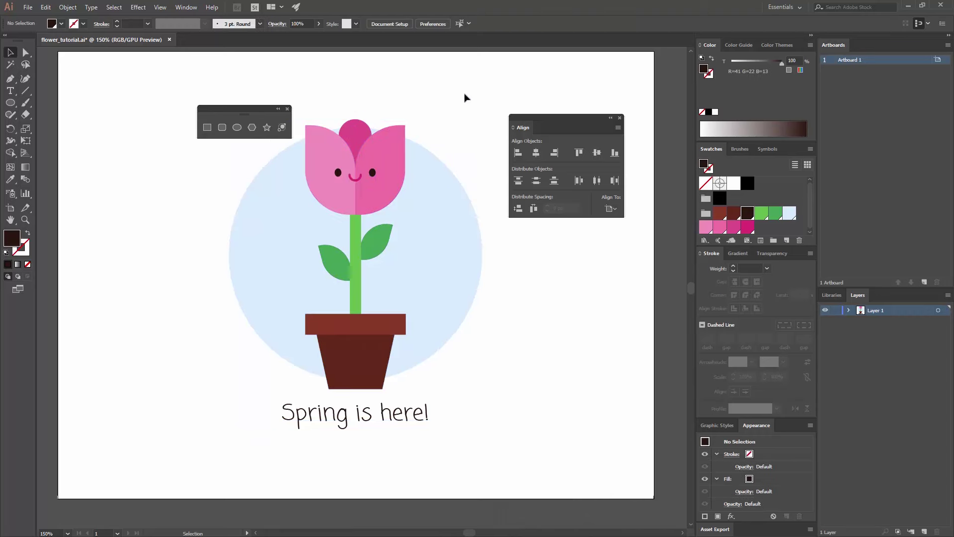
key("ctrl+minus")
key("ctrl+minus")
key("ctrl+equal")
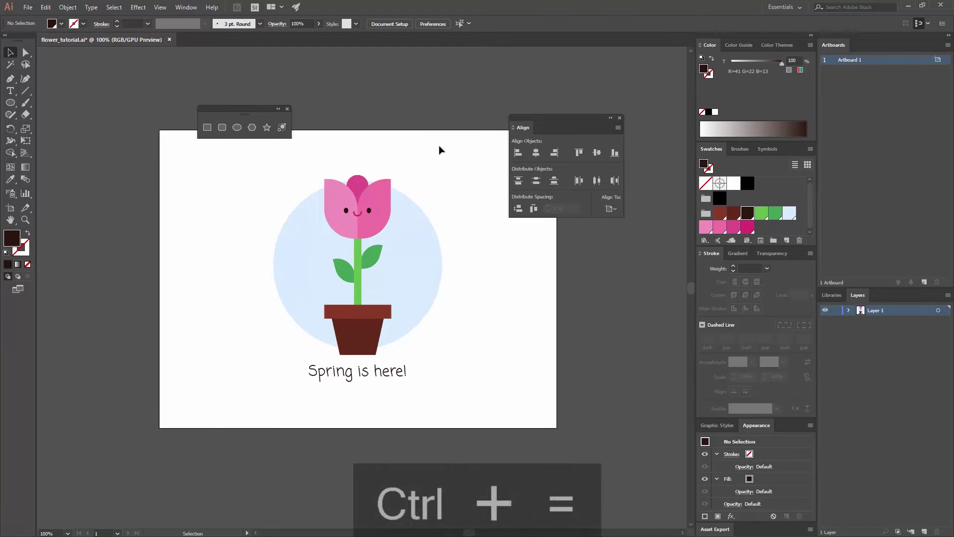
left_click_drag(440, 149, 413, 198)
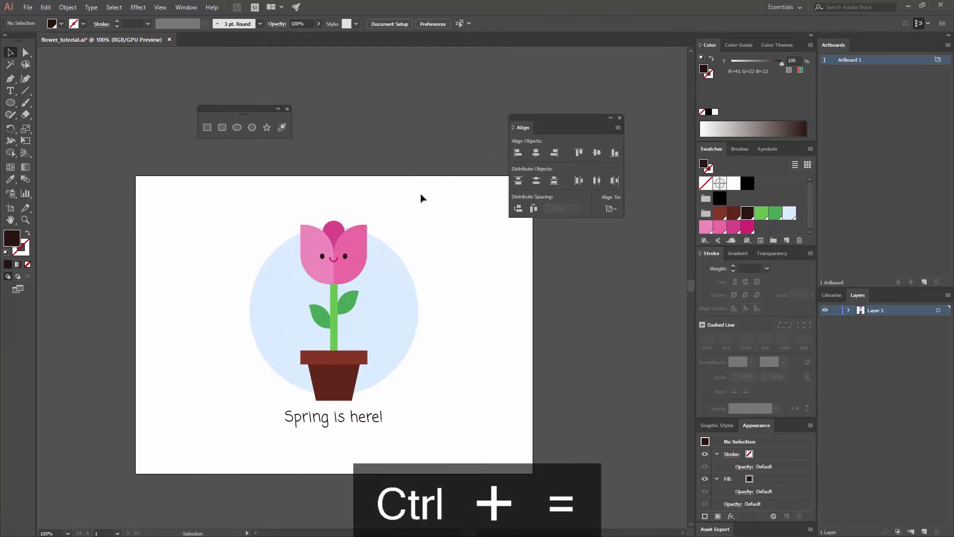